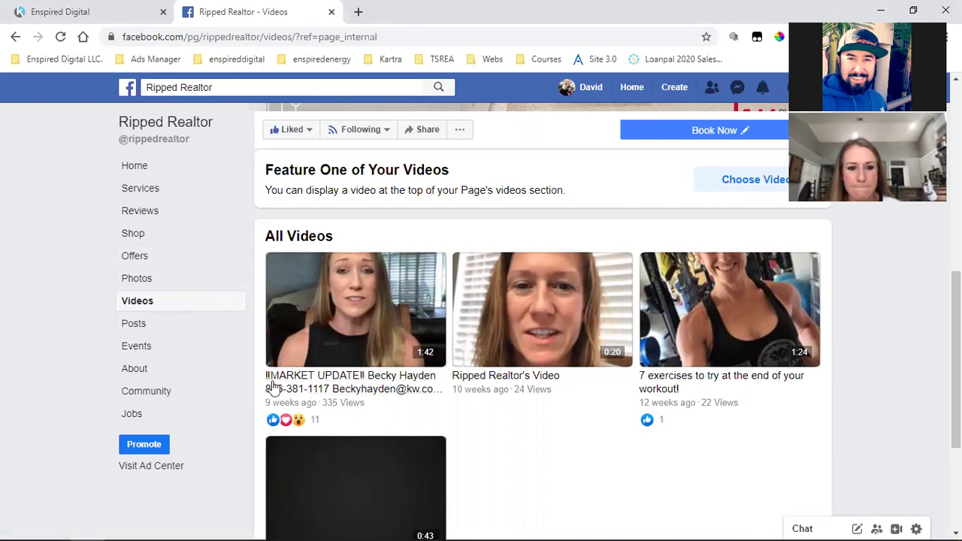
Start a new ad from the Ripped Realtor page using the Create menu's Ad option
{"action": "mouse_move", "coordinate": [361, 425]}
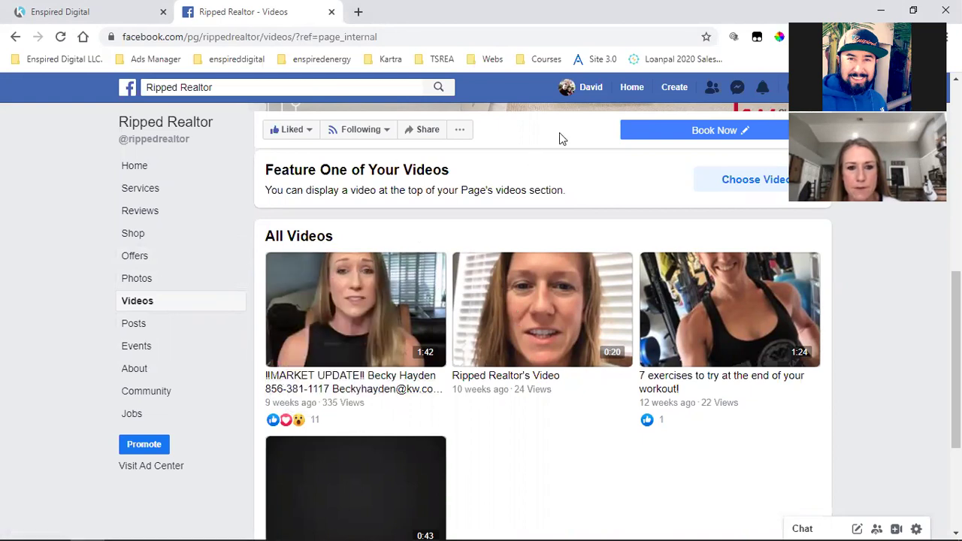
{"action": "left_click", "coordinate": [675, 87]}
{"action": "left_click", "coordinate": [612, 187]}
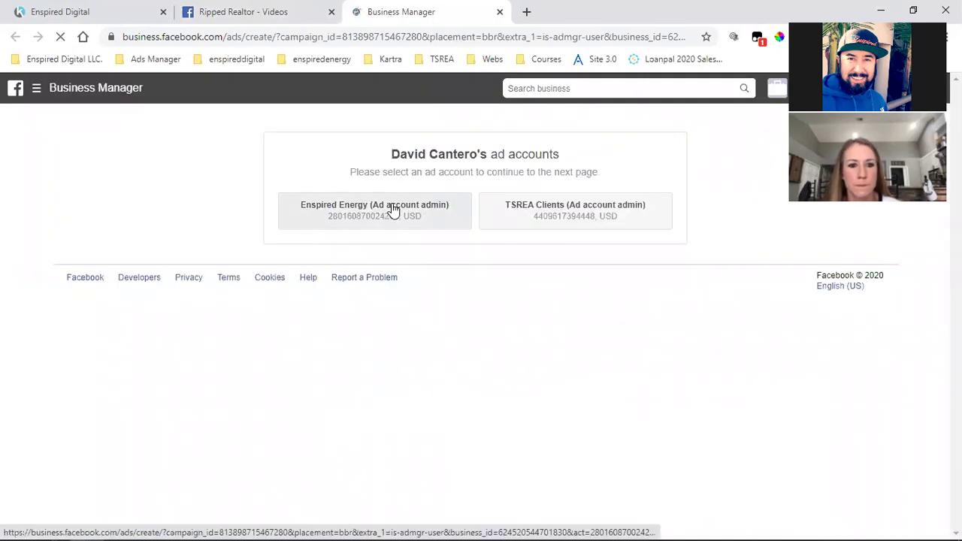
Continue with the Enspired Energy ad account (Ad account admin)
{"action": "left_click", "coordinate": [392, 209]}
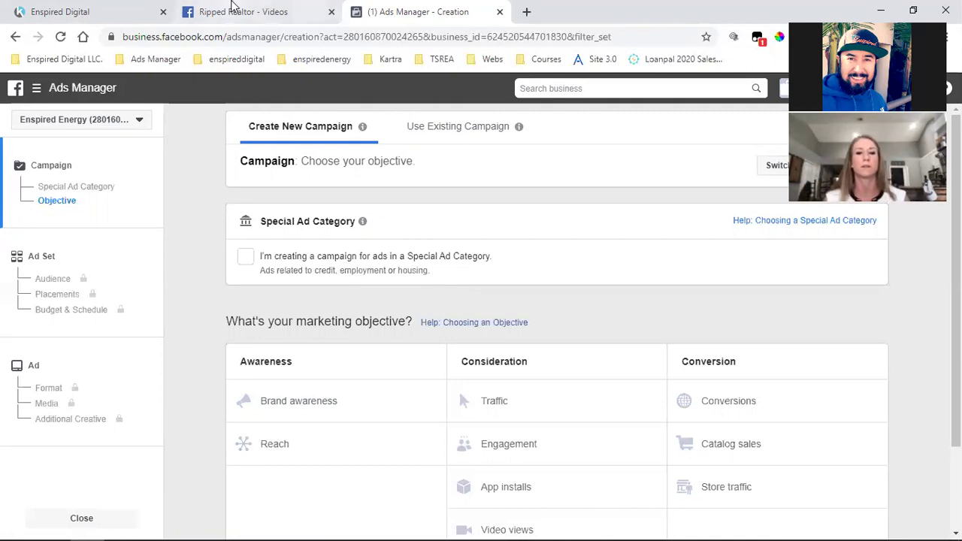
{"action": "left_click", "coordinate": [259, 11]}
{"action": "left_click", "coordinate": [247, 135]}
{"action": "left_click", "coordinate": [155, 169]}
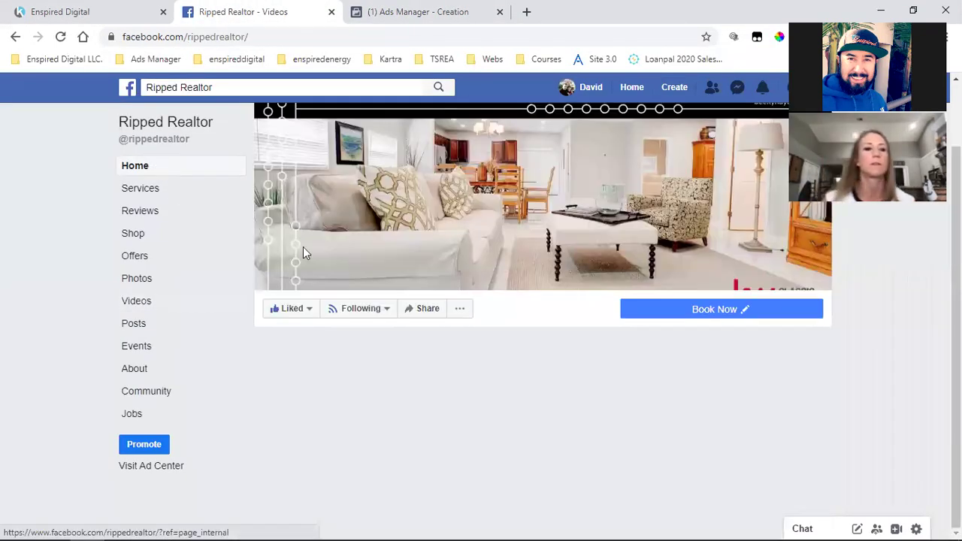
{"action": "scroll", "coordinate": [536, 349], "scroll_direction": "down", "scroll_amount": 5}
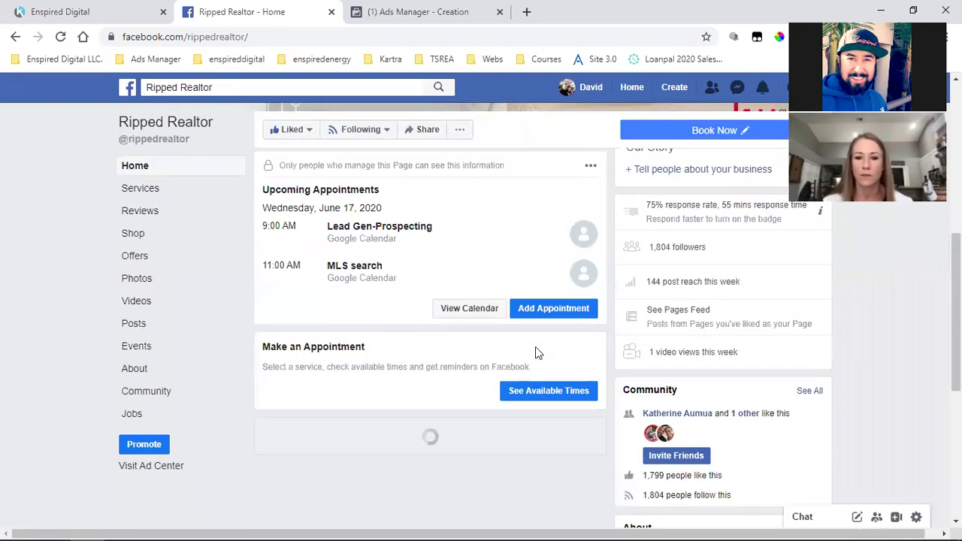
{"action": "scroll", "coordinate": [503, 382], "scroll_direction": "down", "scroll_amount": 3}
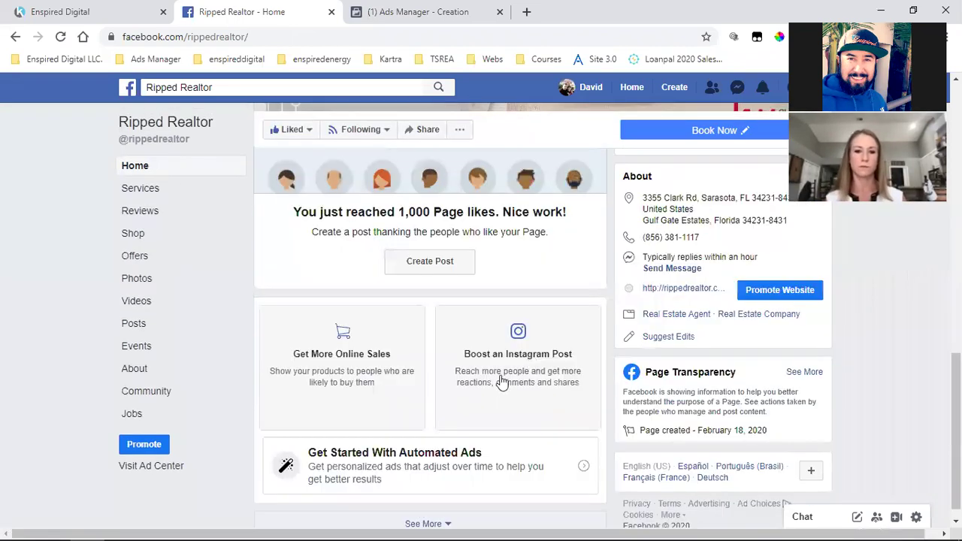
{"action": "scroll", "coordinate": [493, 388], "scroll_direction": "down", "scroll_amount": 2}
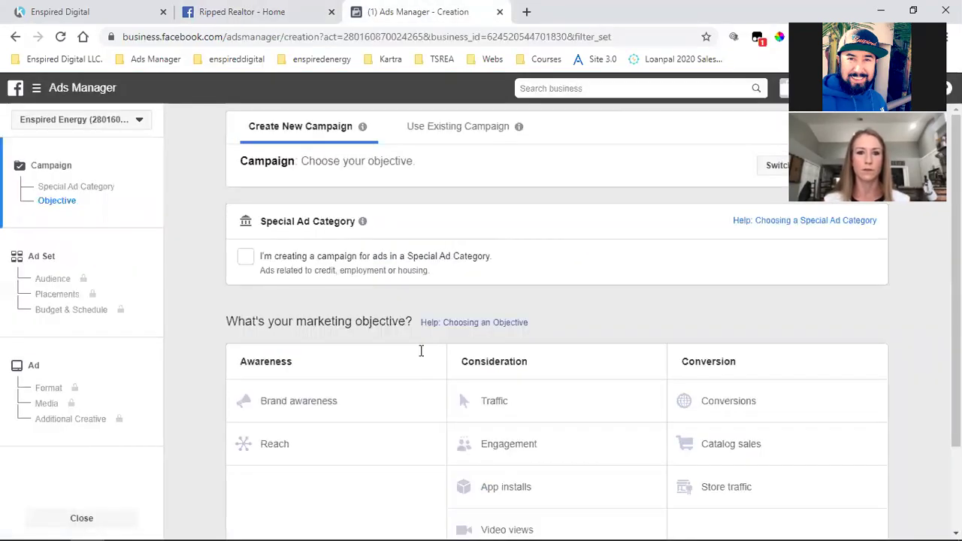
{"action": "left_click", "coordinate": [421, 12]}
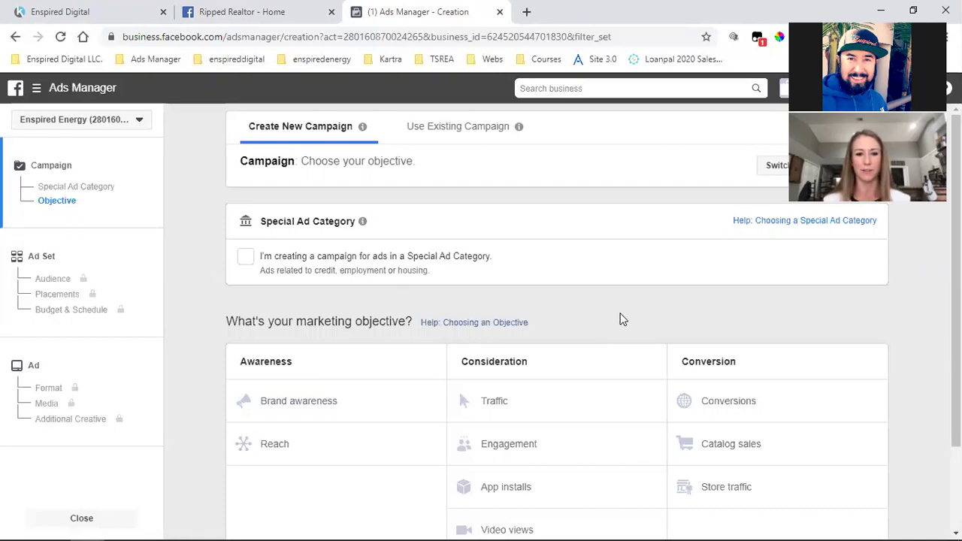
Tick Special Ad Category, then leave the draft for the Enspired Energy Campaigns tab
{"action": "left_click", "coordinate": [254, 264]}
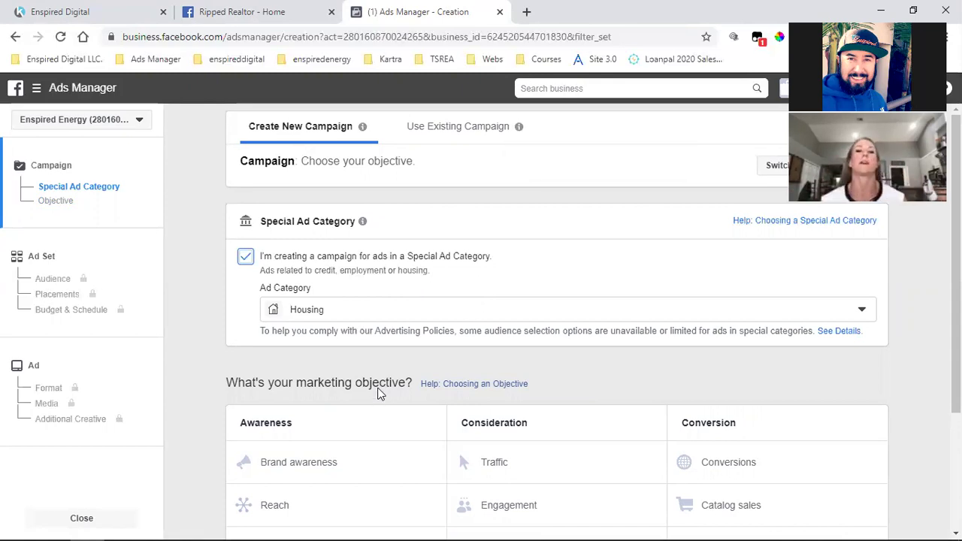
{"action": "left_click", "coordinate": [36, 88]}
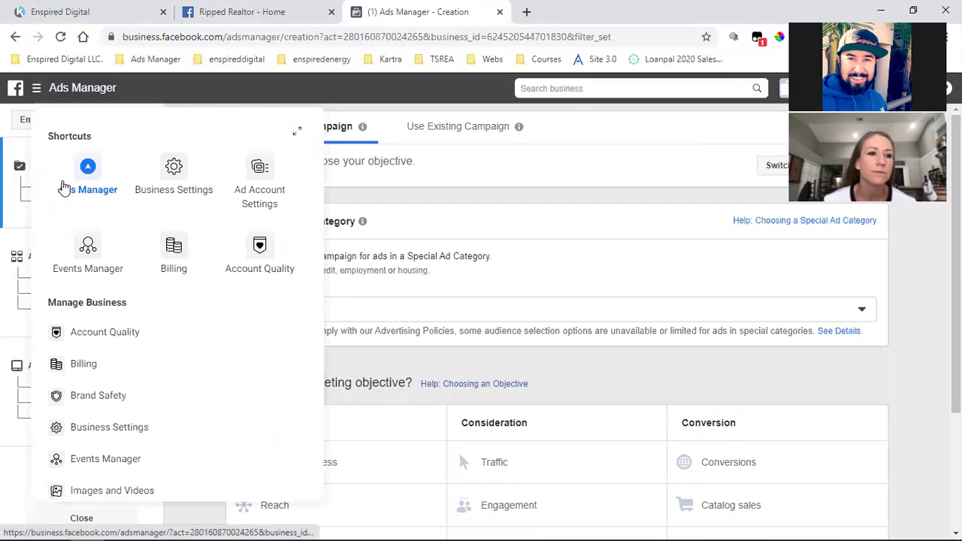
{"action": "left_click", "coordinate": [86, 174]}
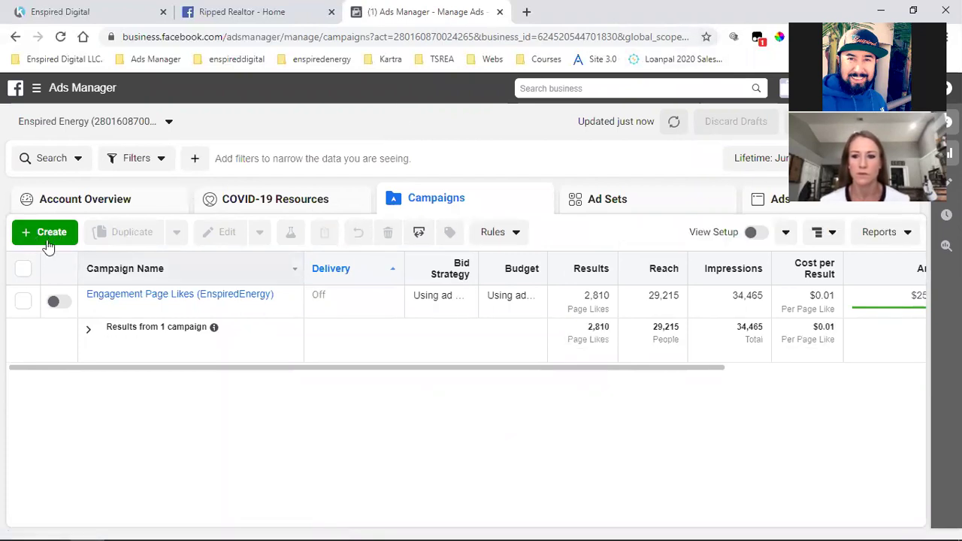
Start a new campaign with the green Create button on the Campaigns tab
{"action": "left_click", "coordinate": [48, 234]}
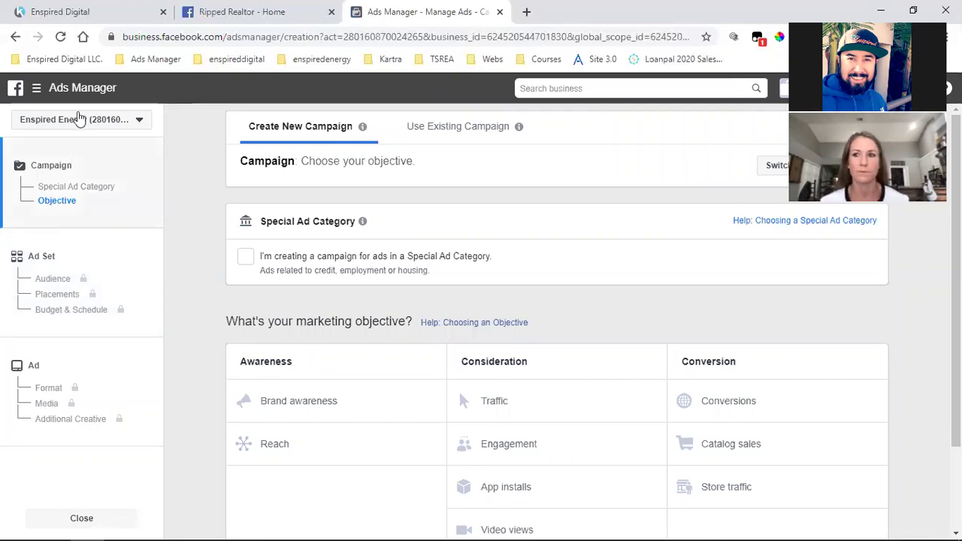
{"action": "left_click", "coordinate": [36, 91]}
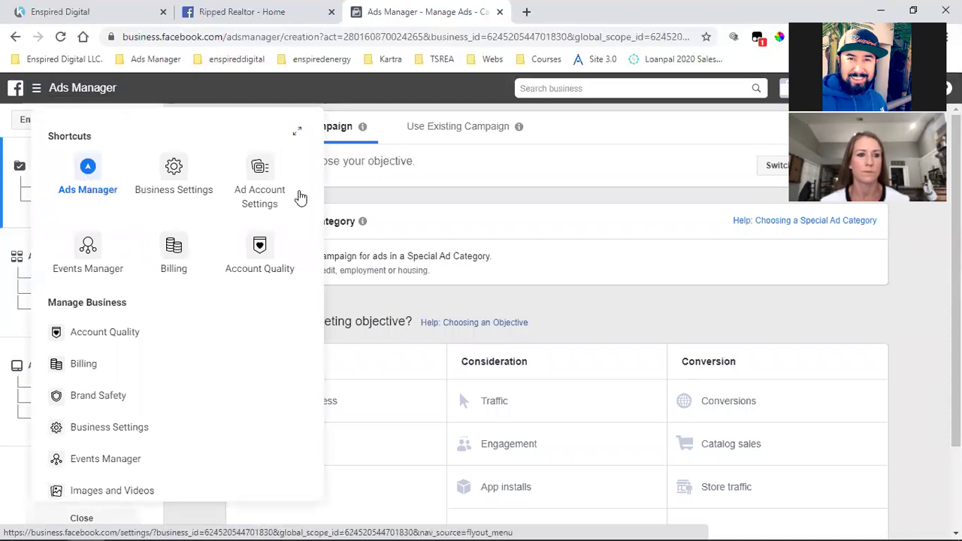
{"action": "left_click", "coordinate": [536, 208]}
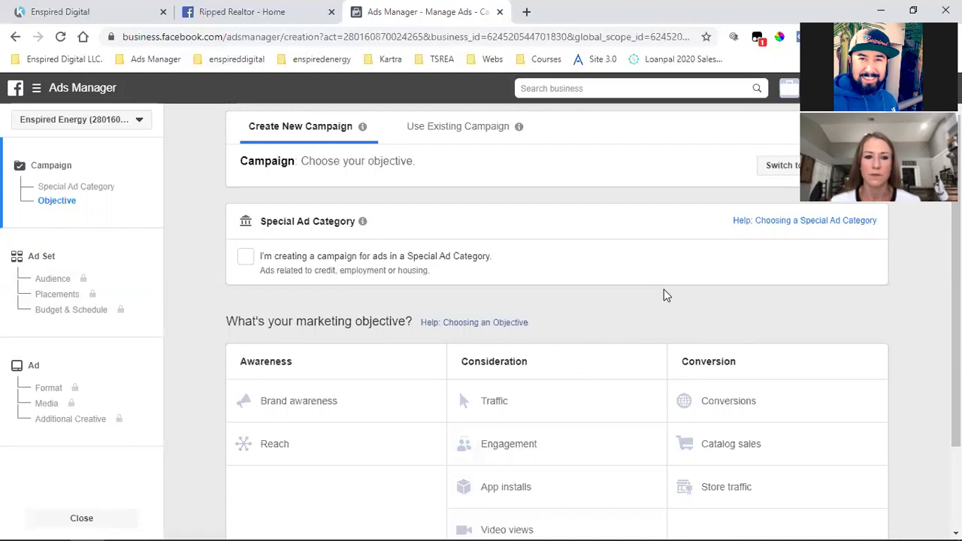
Declare the campaign a Special Ad Category with Housing as the ad category
{"action": "left_click", "coordinate": [244, 258]}
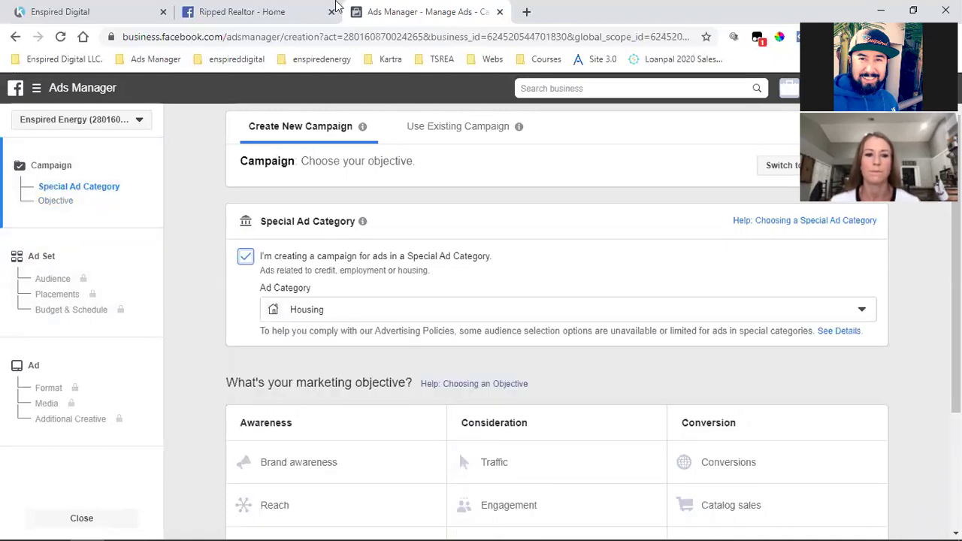
{"action": "left_click", "coordinate": [252, 12]}
{"action": "left_click", "coordinate": [660, 95]}
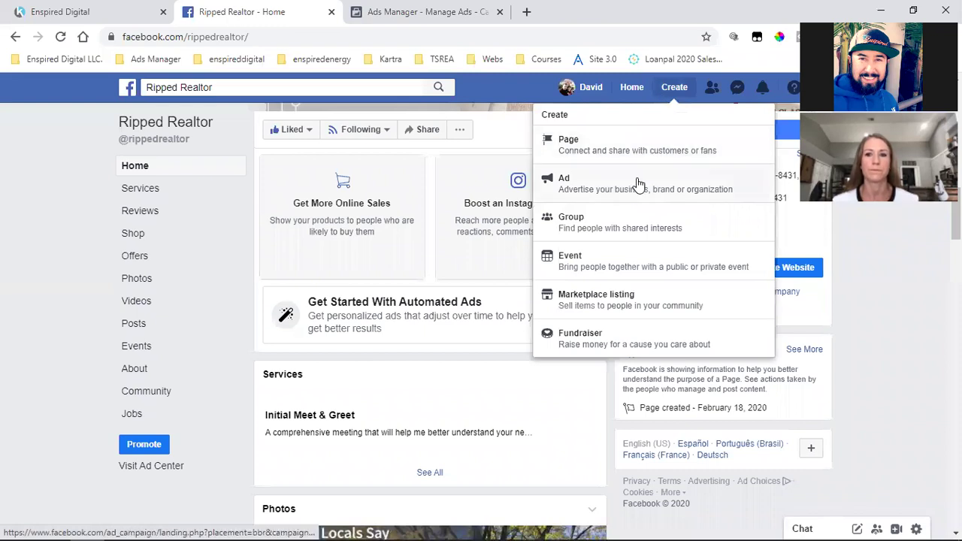
{"action": "left_click", "coordinate": [421, 12]}
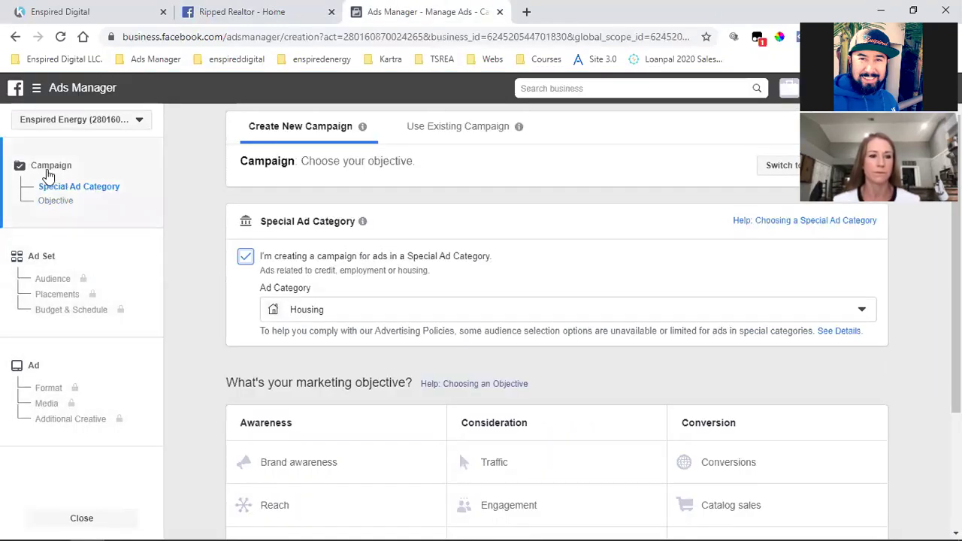
{"action": "mouse_move", "coordinate": [135, 301]}
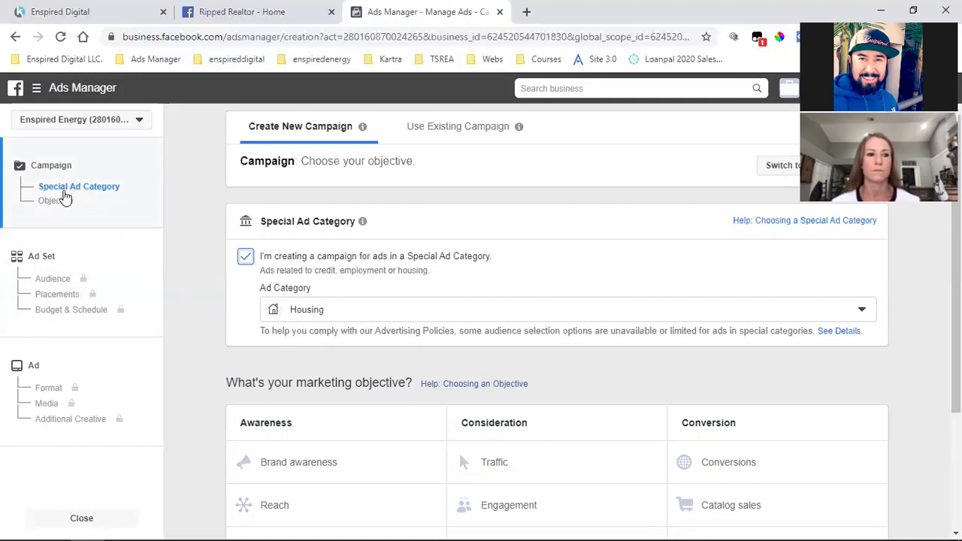
{"action": "scroll", "coordinate": [615, 314], "scroll_direction": "down", "scroll_amount": 1}
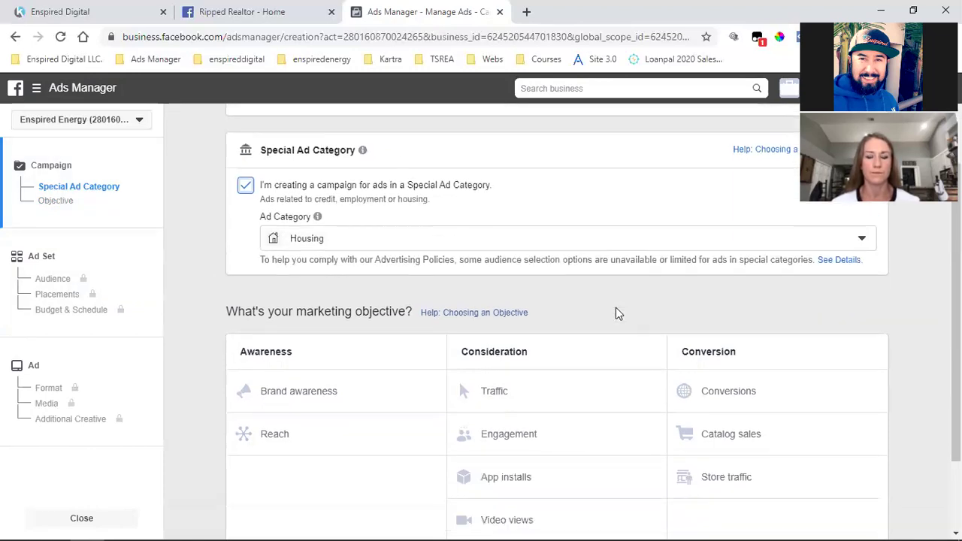
{"action": "scroll", "coordinate": [616, 313], "scroll_direction": "down", "scroll_amount": 2}
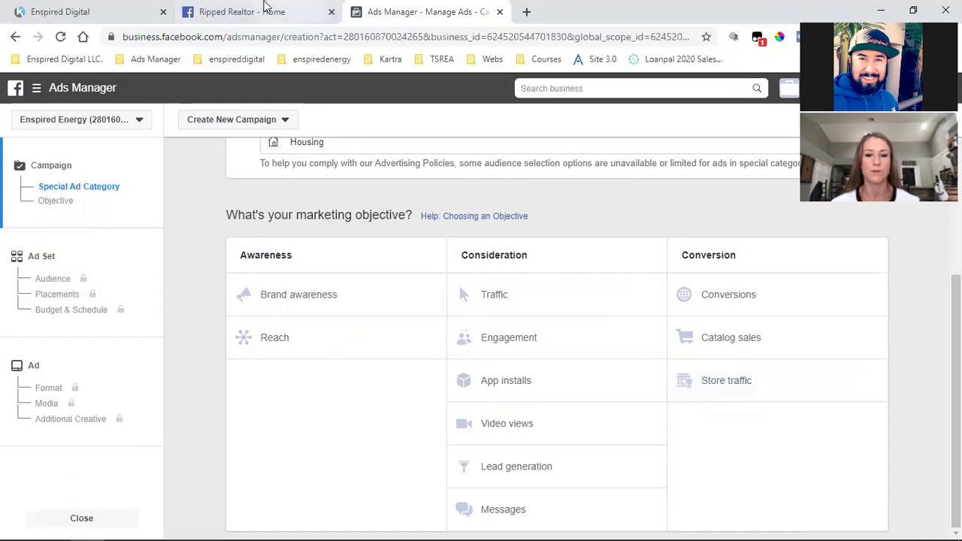
Choose Video views under Consideration as the campaign objective
{"action": "left_click", "coordinate": [319, 11]}
{"action": "left_click", "coordinate": [442, 9]}
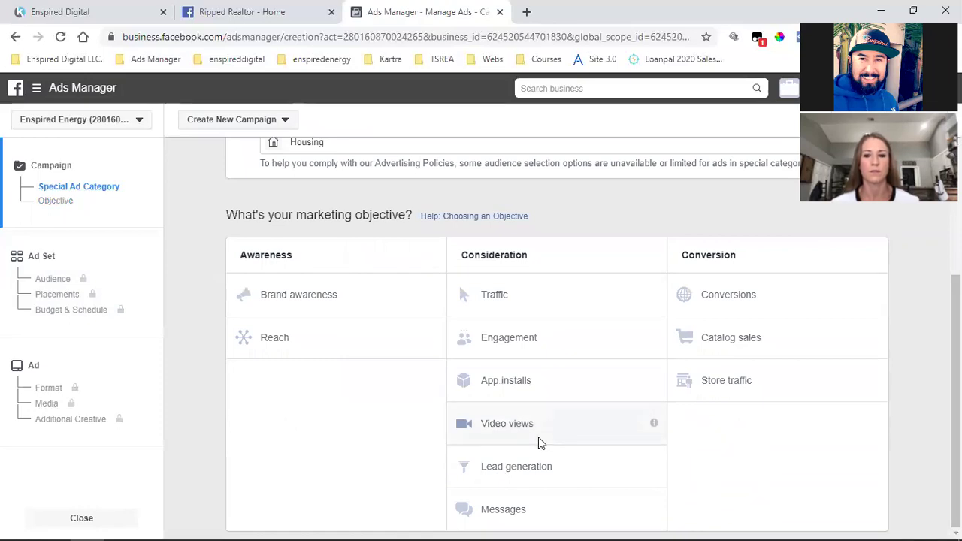
{"action": "left_click", "coordinate": [539, 437]}
{"action": "scroll", "coordinate": [748, 408], "scroll_direction": "down", "scroll_amount": 3}
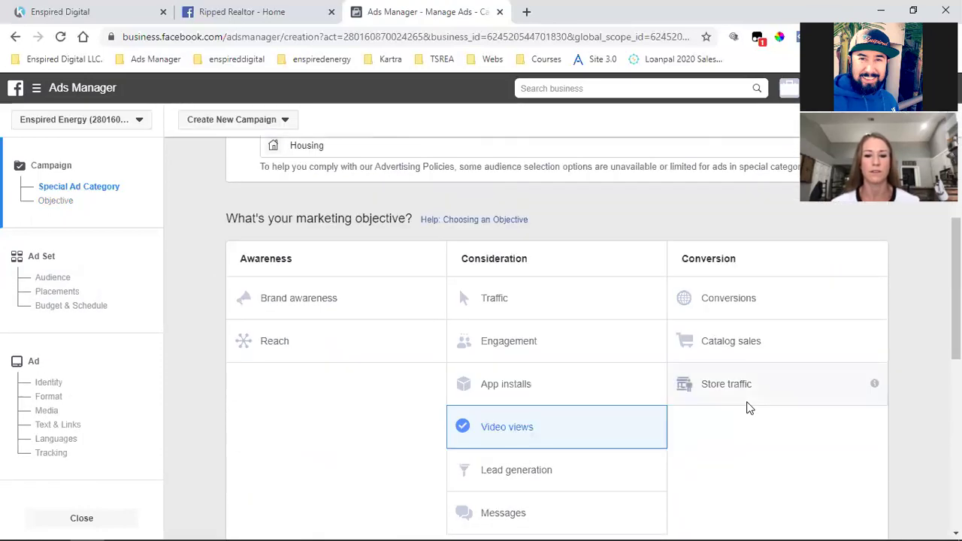
{"action": "scroll", "coordinate": [748, 408], "scroll_direction": "down", "scroll_amount": 2}
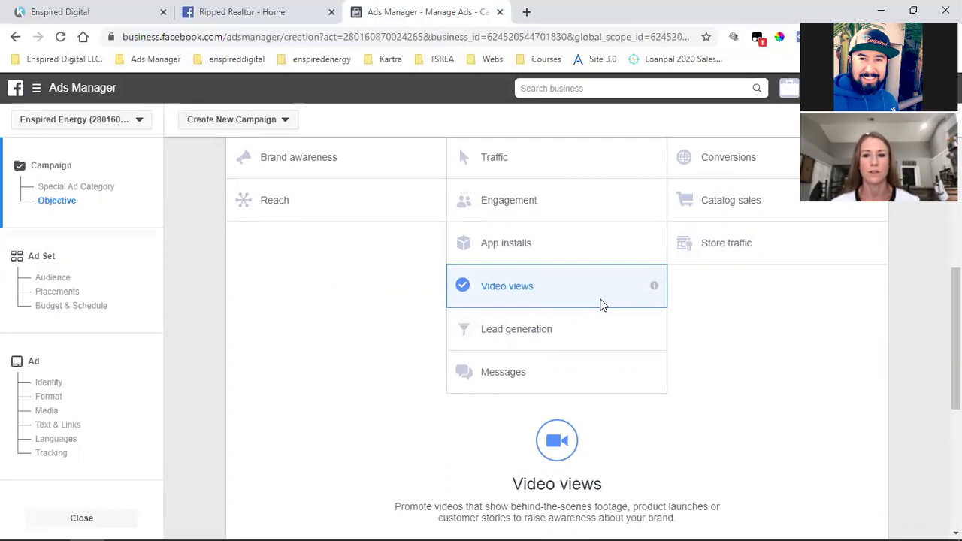
{"action": "scroll", "coordinate": [602, 305], "scroll_direction": "up", "scroll_amount": 1}
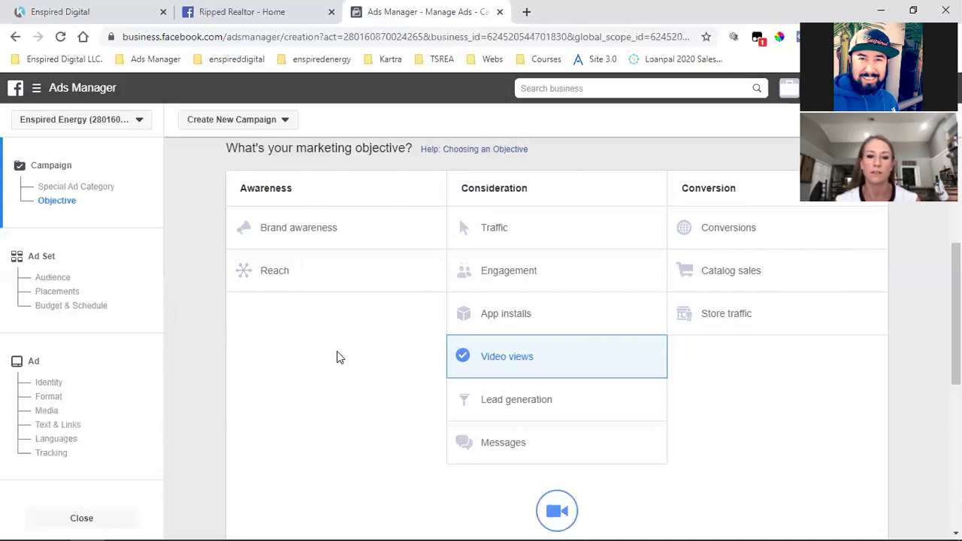
{"action": "scroll", "coordinate": [336, 357], "scroll_direction": "up", "scroll_amount": 3}
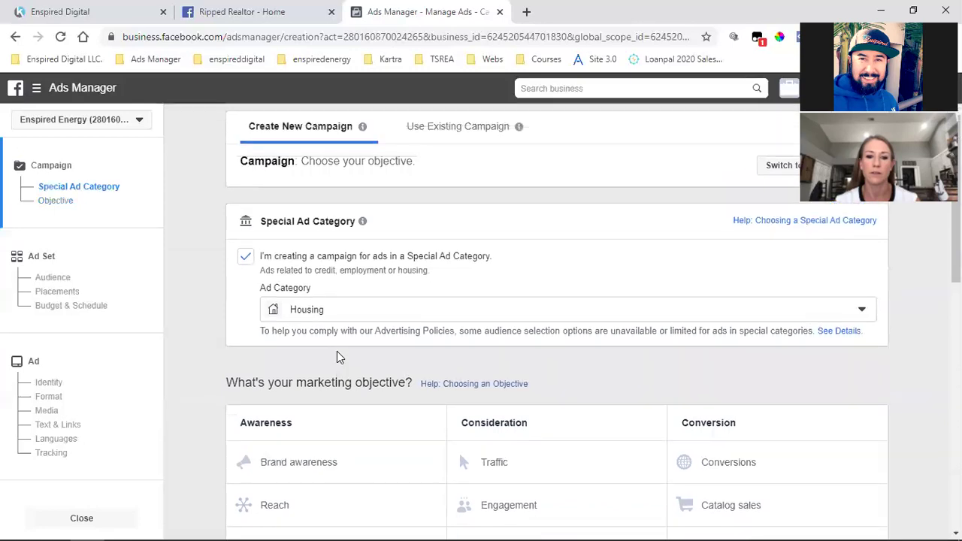
{"action": "scroll", "coordinate": [260, 275], "scroll_direction": "down", "scroll_amount": 1}
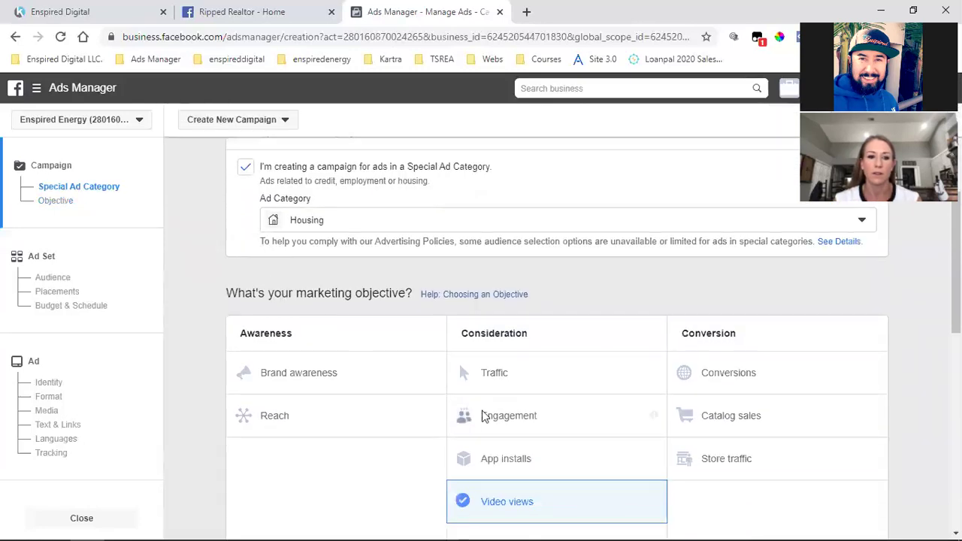
{"action": "scroll", "coordinate": [496, 398], "scroll_direction": "down", "scroll_amount": 2}
{"action": "scroll", "coordinate": [511, 383], "scroll_direction": "down", "scroll_amount": 5}
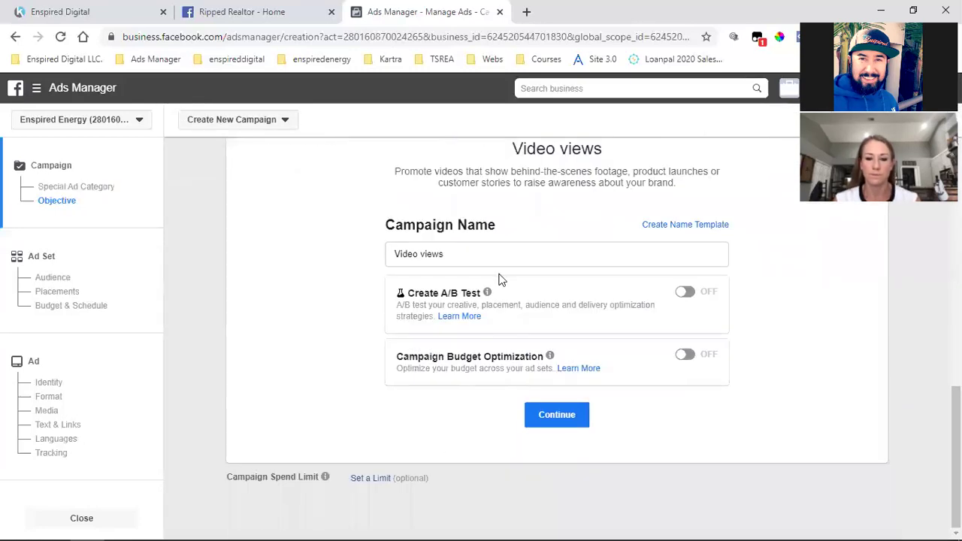
Rename the campaign to 'Video views - INTRO' and continue to the ad set
{"action": "left_click", "coordinate": [496, 257]}
{"action": "type", "text": "INTRO"}
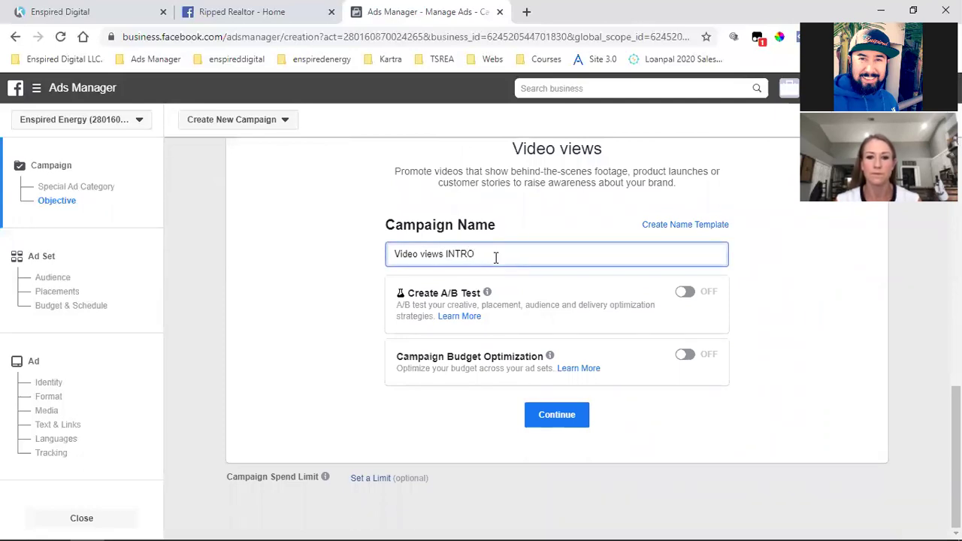
{"action": "left_click_drag", "start_coordinate": [444, 254], "coordinate": [390, 256]}
{"action": "left_click", "coordinate": [407, 254]}
{"action": "left_click", "coordinate": [433, 254]}
{"action": "left_click", "coordinate": [448, 254]}
{"action": "type", "text": "-"}
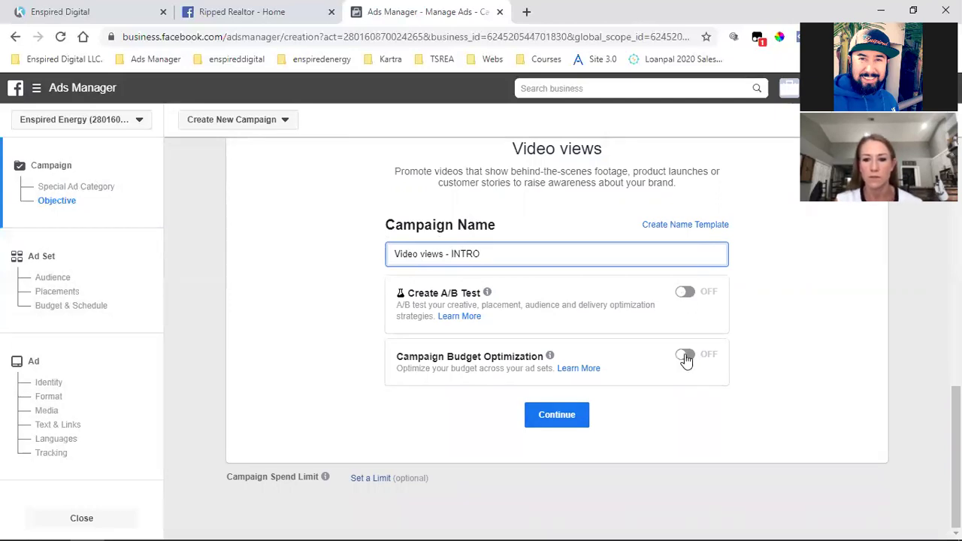
{"action": "left_click", "coordinate": [557, 415]}
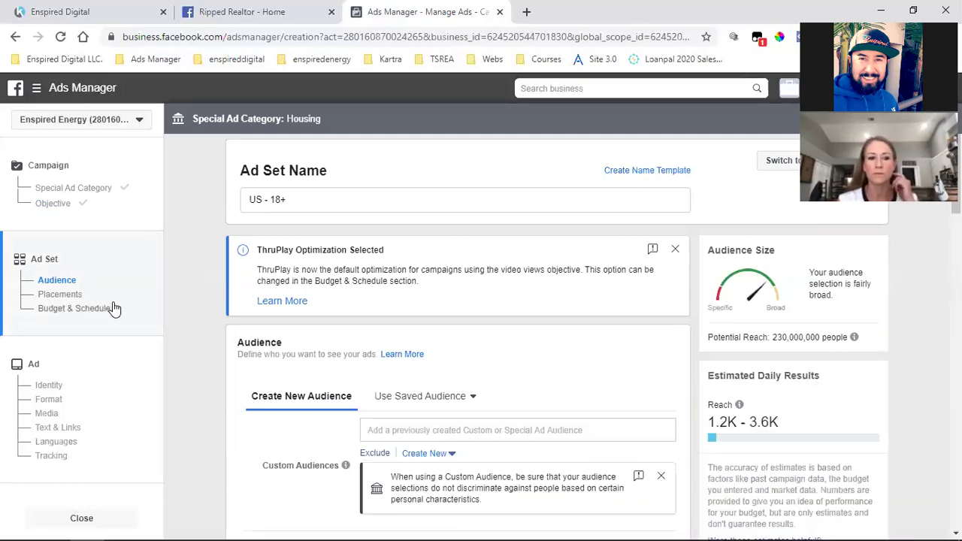
Replace the ad set name 'US - 18+' with 'San Diego County'
{"action": "left_click", "coordinate": [284, 201]}
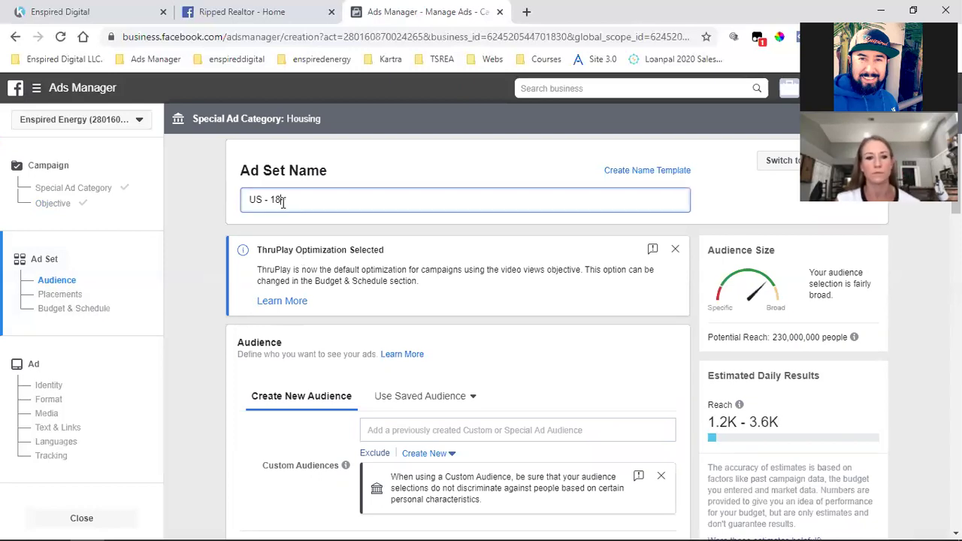
{"action": "triple_click", "coordinate": [283, 201]}
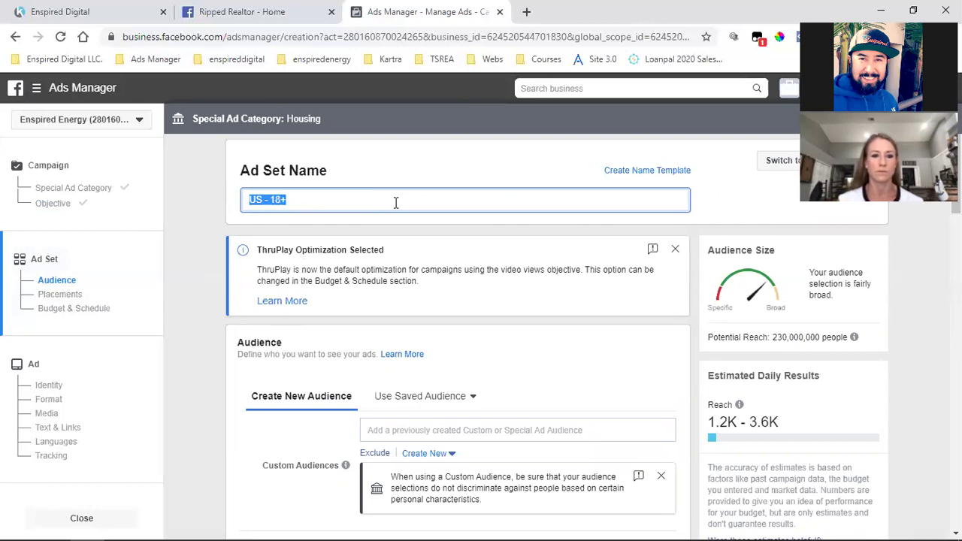
{"action": "type", "text": "San Diego County"}
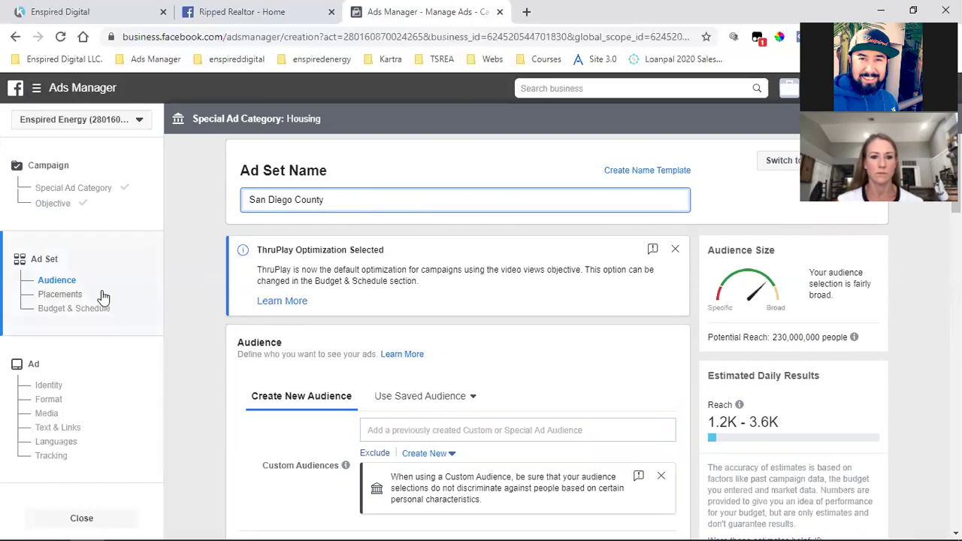
Open the Custom Audiences dropdown showing Webinar Leads, Webpage Visitors Only and Email Broadcast Viewers
{"action": "scroll", "coordinate": [329, 226], "scroll_direction": "down", "scroll_amount": 1}
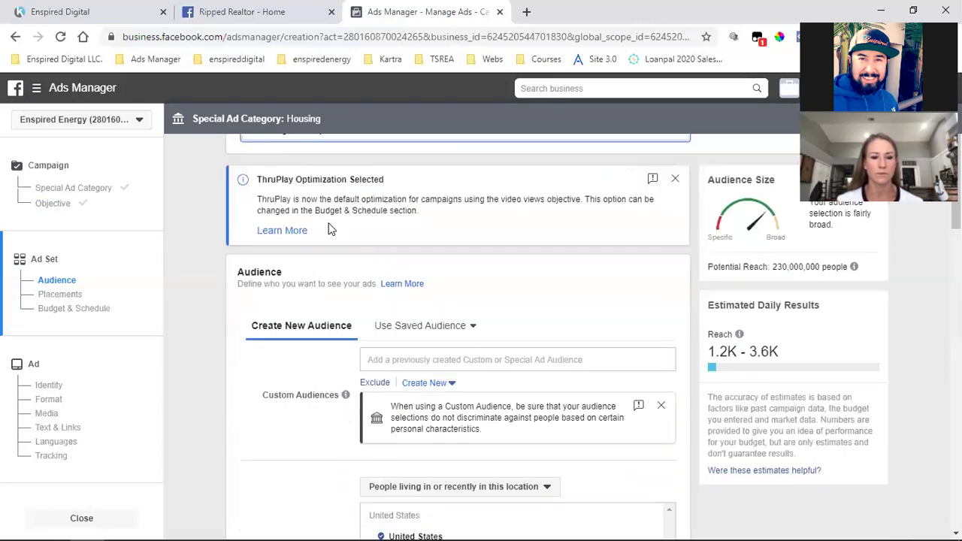
{"action": "scroll", "coordinate": [333, 200], "scroll_direction": "up", "scroll_amount": 1}
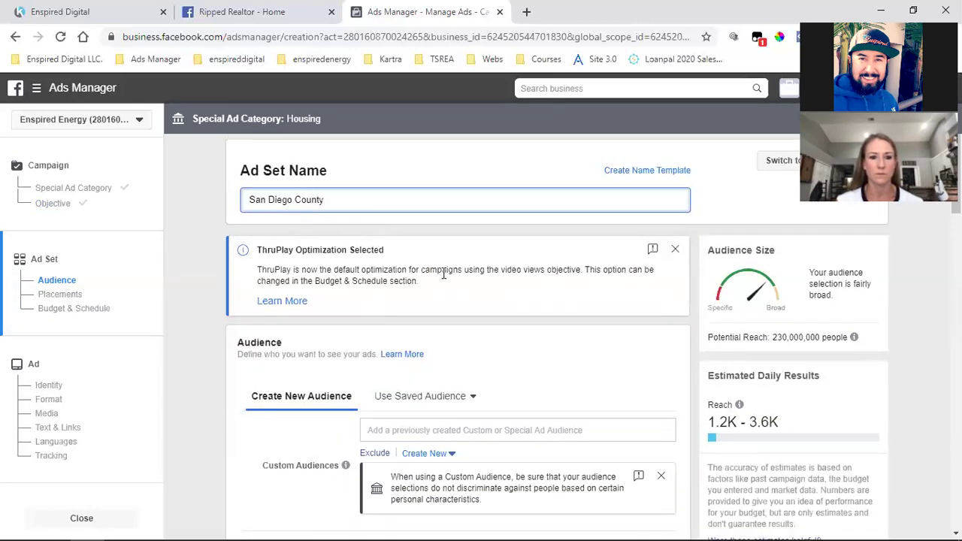
{"action": "scroll", "coordinate": [444, 276], "scroll_direction": "down", "scroll_amount": 3}
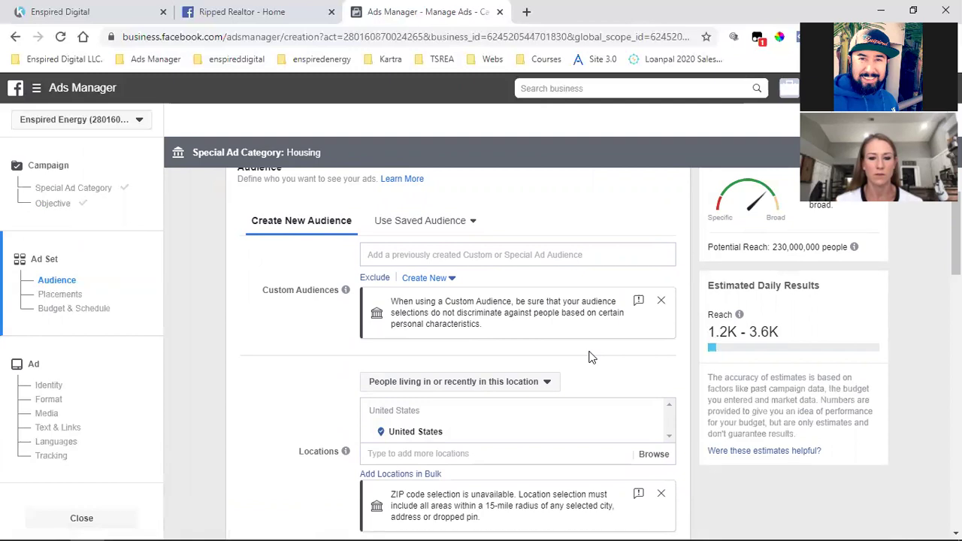
{"action": "scroll", "coordinate": [589, 357], "scroll_direction": "up", "scroll_amount": 1}
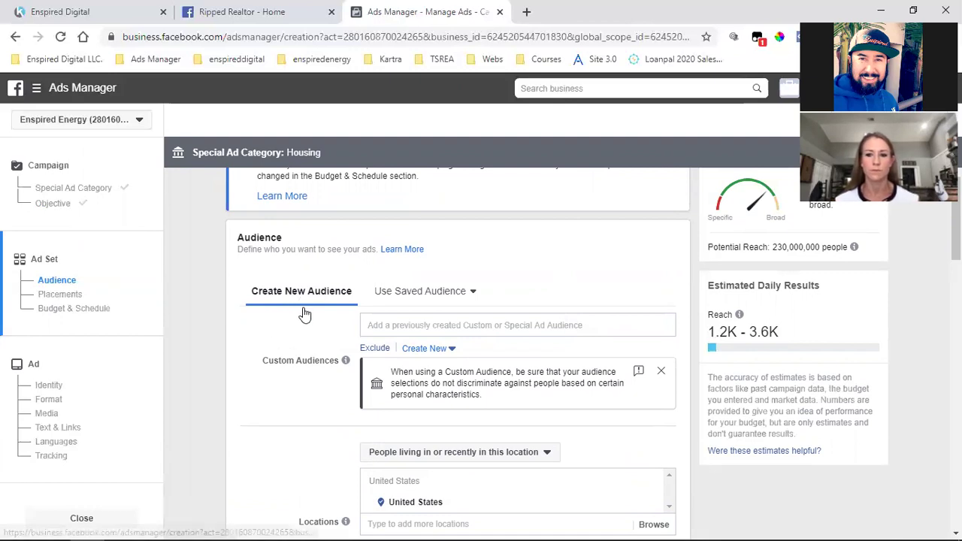
{"action": "scroll", "coordinate": [303, 312], "scroll_direction": "up", "scroll_amount": 2}
{"action": "left_click", "coordinate": [61, 280]}
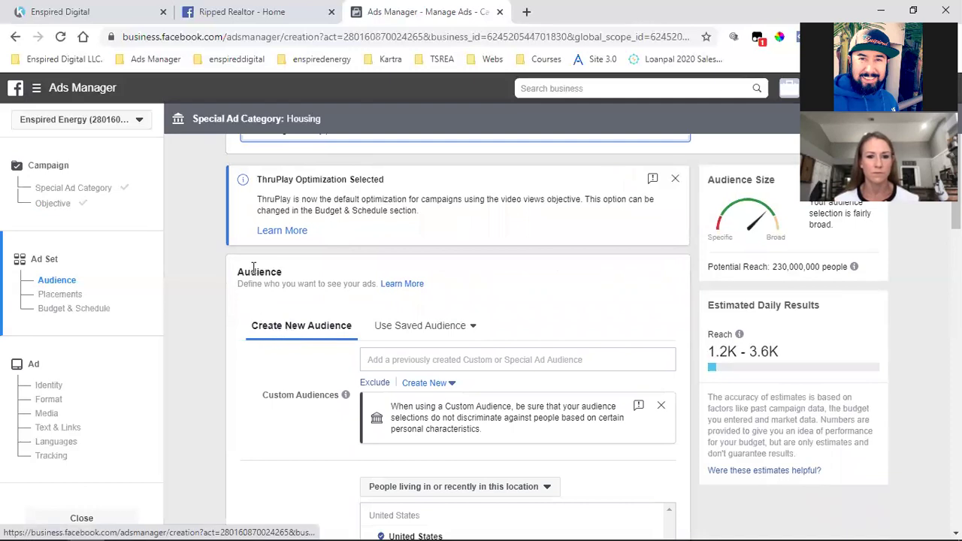
{"action": "double_click", "coordinate": [253, 270]}
{"action": "scroll", "coordinate": [253, 269], "scroll_direction": "down", "scroll_amount": 1}
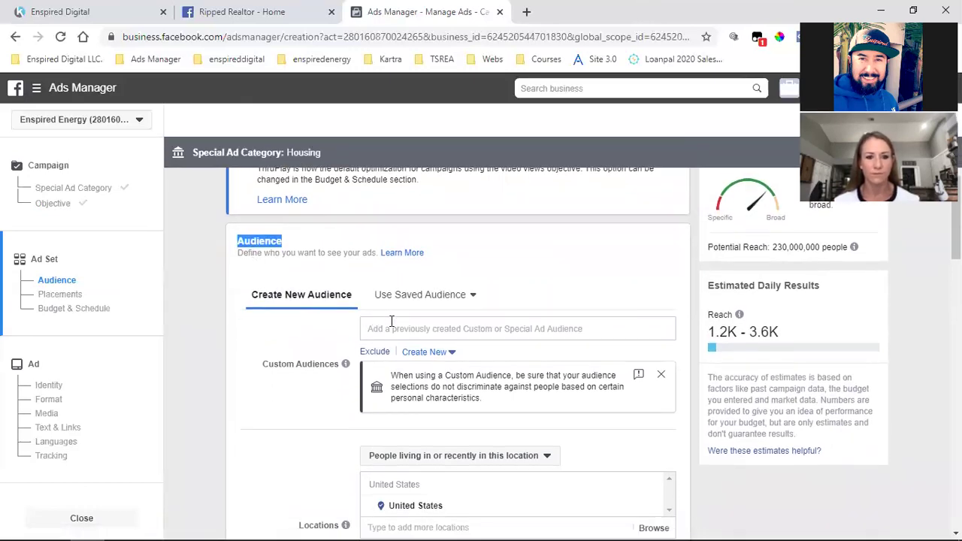
{"action": "left_click", "coordinate": [398, 328]}
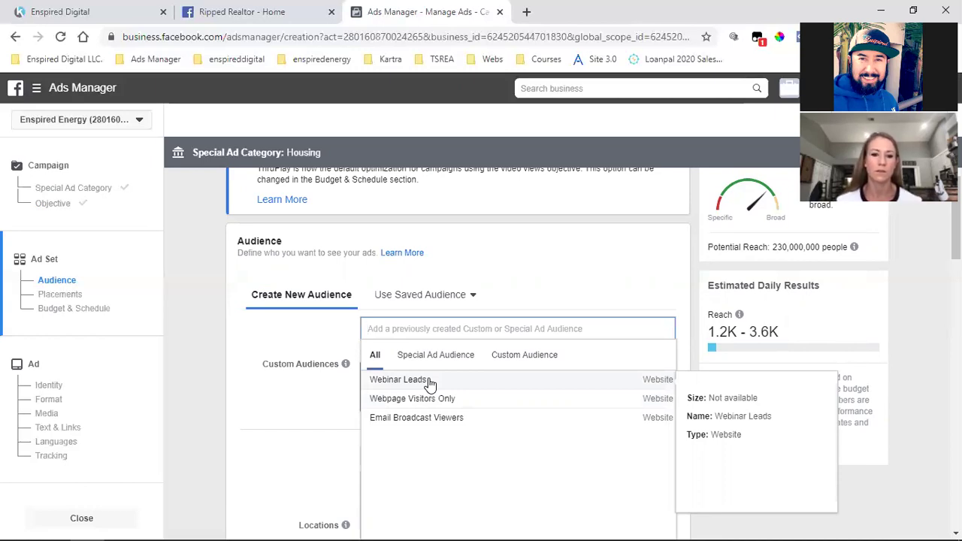
Add Webinar Leads as a custom audience and remove United States from the locations
{"action": "left_click", "coordinate": [429, 384]}
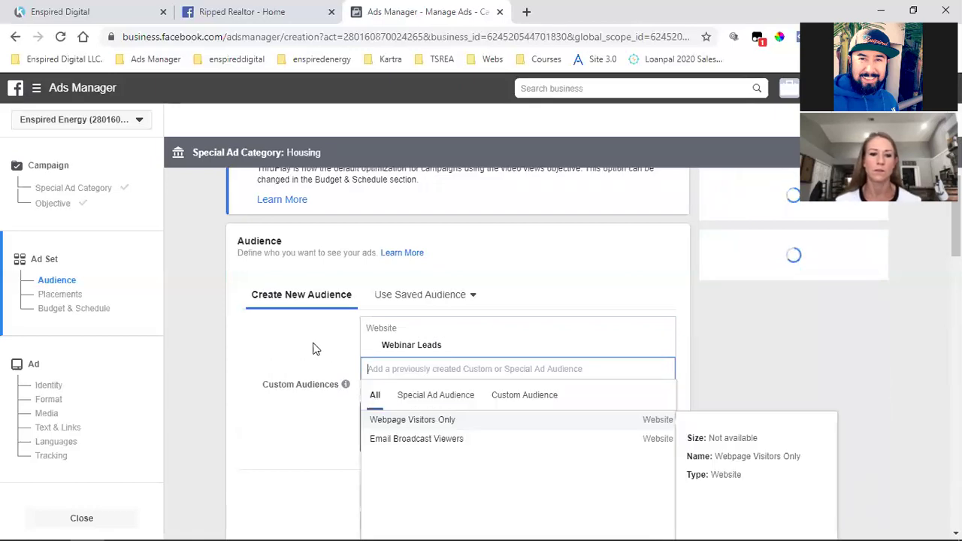
{"action": "left_click", "coordinate": [294, 333]}
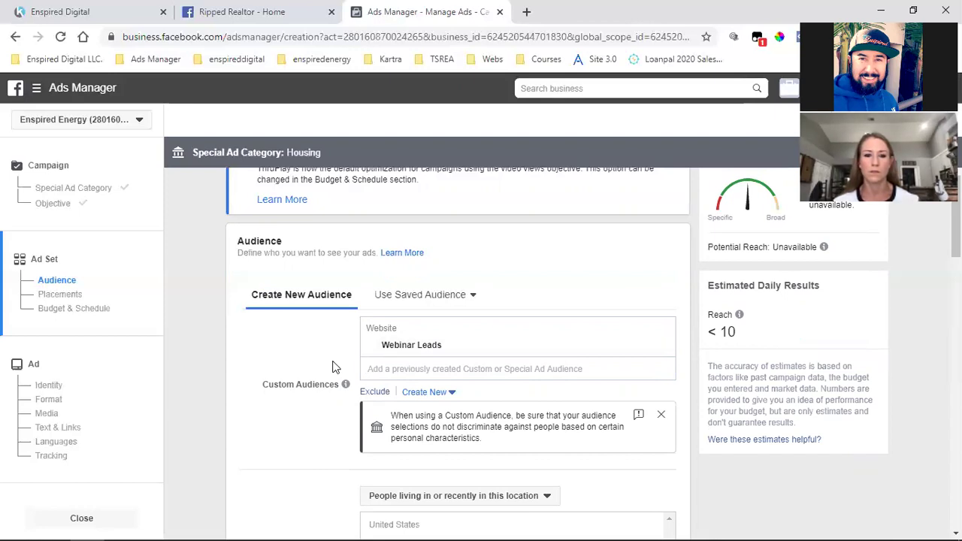
{"action": "scroll", "coordinate": [335, 367], "scroll_direction": "down", "scroll_amount": 3}
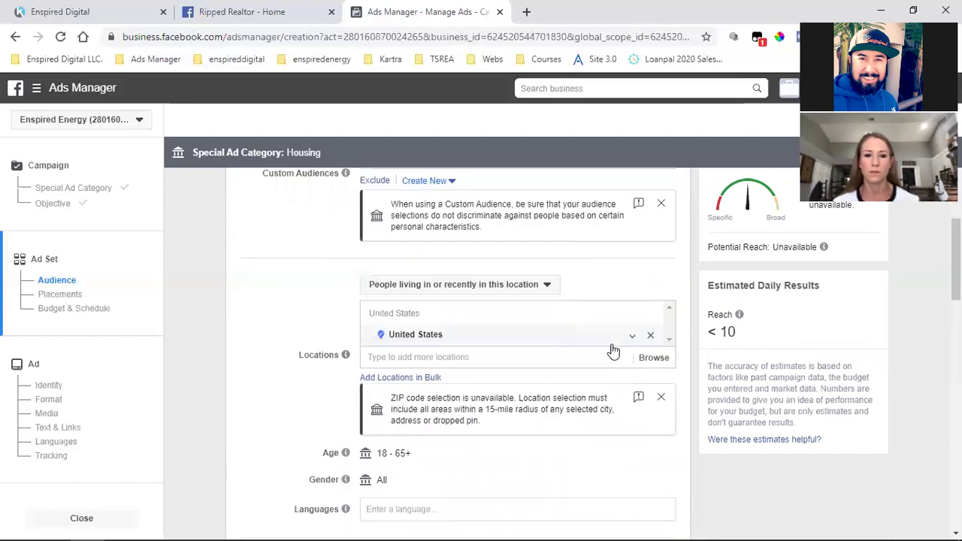
{"action": "left_click", "coordinate": [651, 341]}
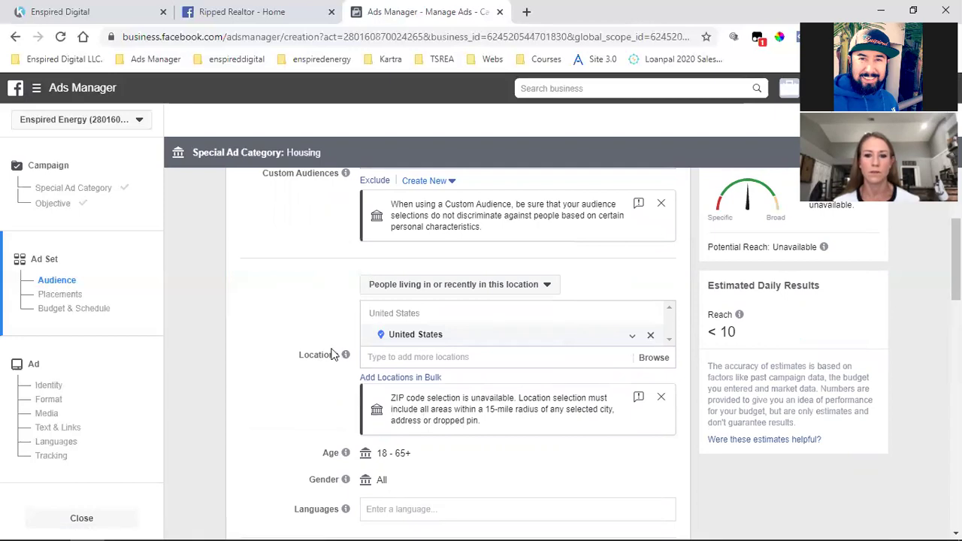
{"action": "scroll", "coordinate": [293, 369], "scroll_direction": "up", "scroll_amount": 3}
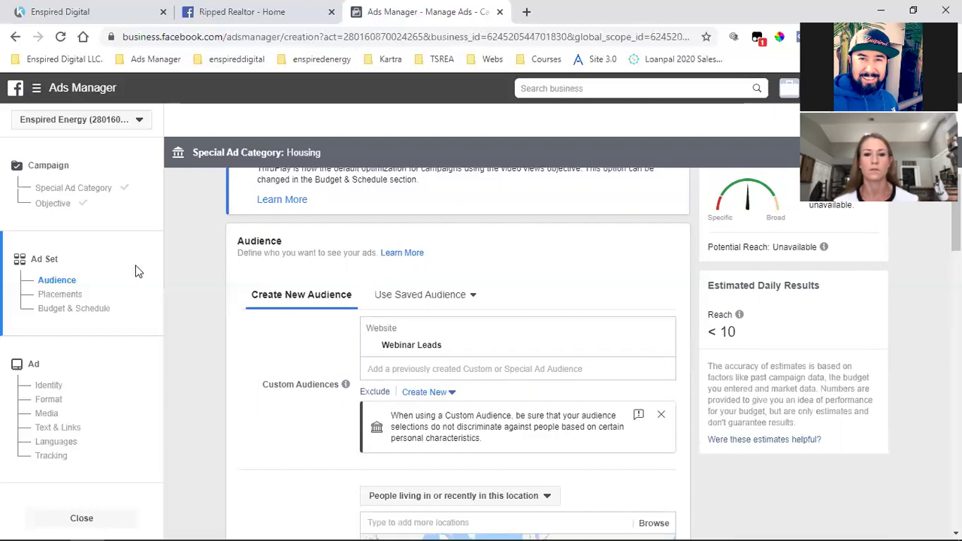
Return to the Video views campaign objective page and continue to a fresh US 18+ ad set
{"action": "left_click", "coordinate": [52, 204]}
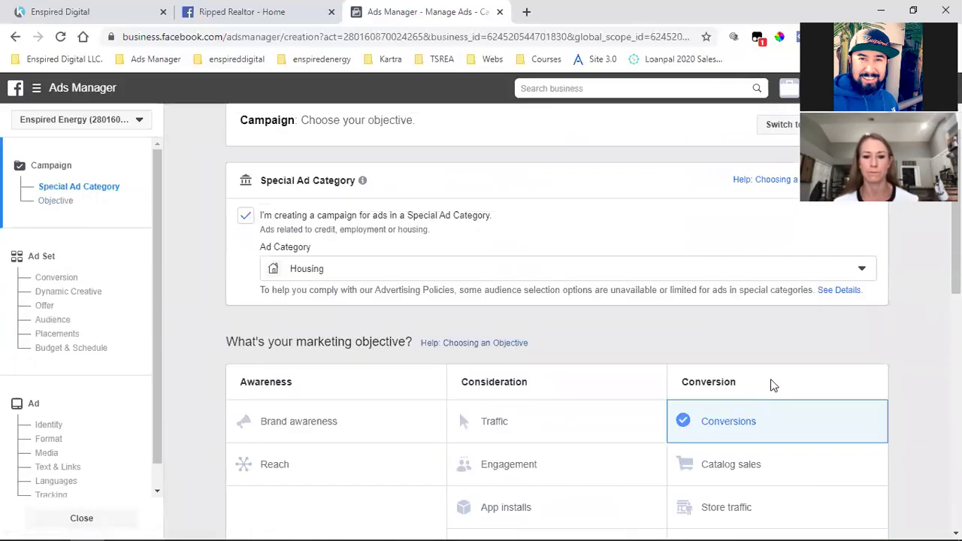
{"action": "scroll", "coordinate": [770, 386], "scroll_direction": "down", "scroll_amount": 1}
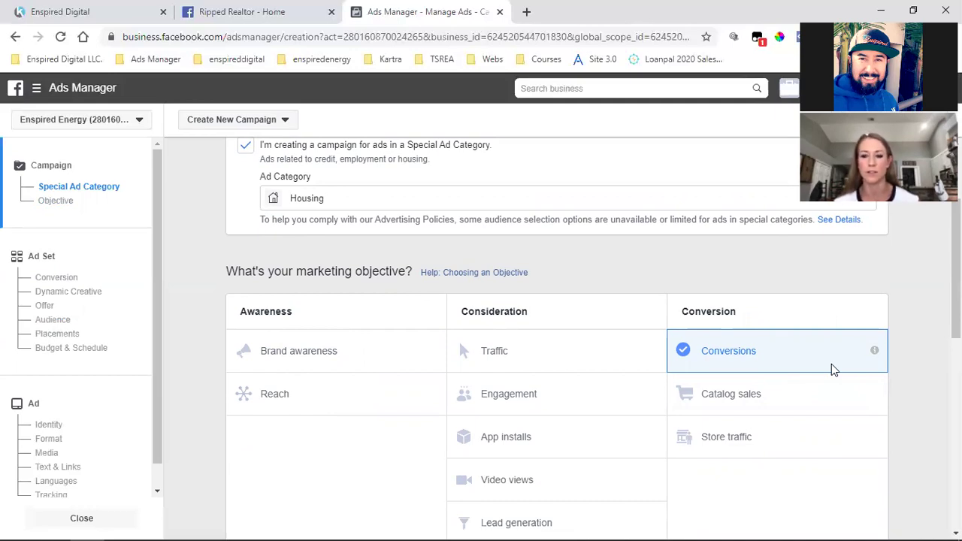
{"action": "scroll", "coordinate": [832, 364], "scroll_direction": "down", "scroll_amount": 2}
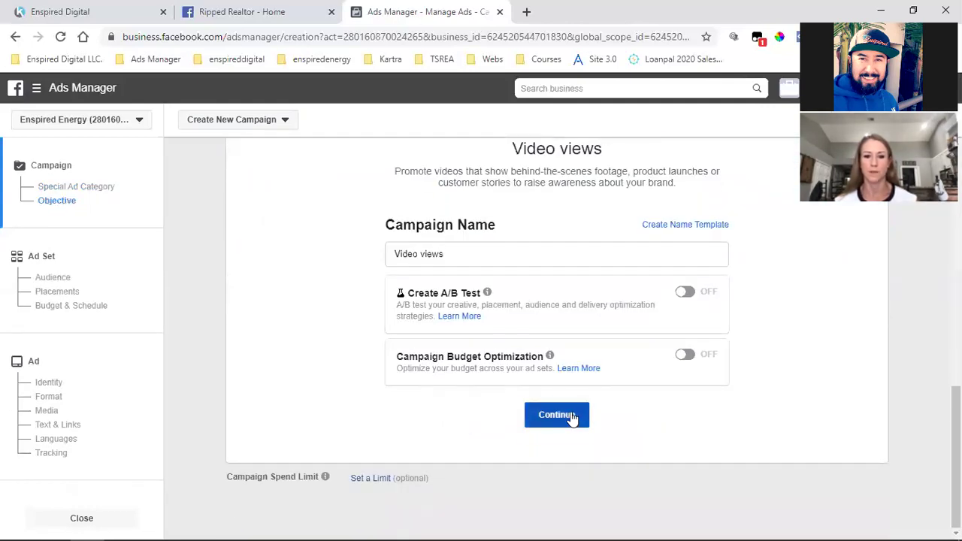
{"action": "left_click", "coordinate": [571, 417]}
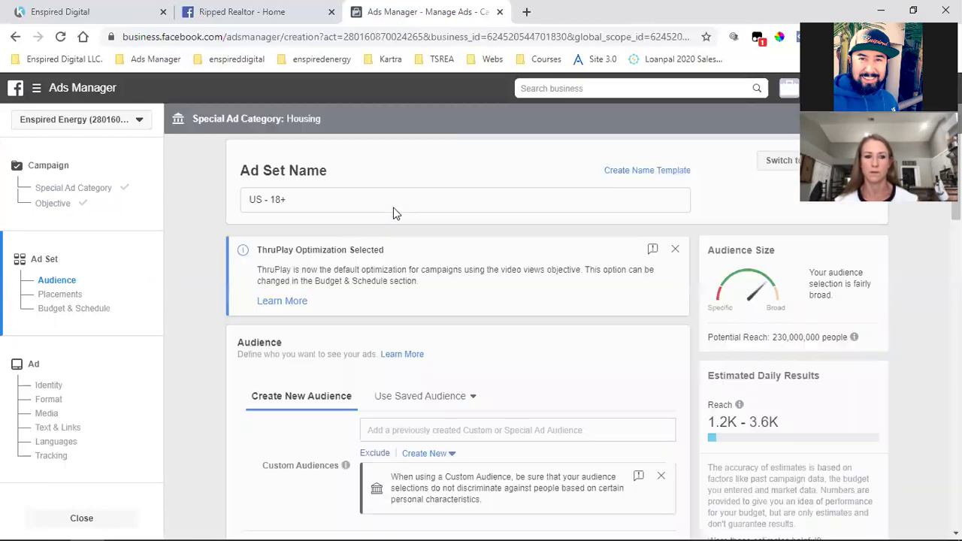
Rename the ad set 'San Diego County', then open a blank browser tab
{"action": "triple_click", "coordinate": [290, 199]}
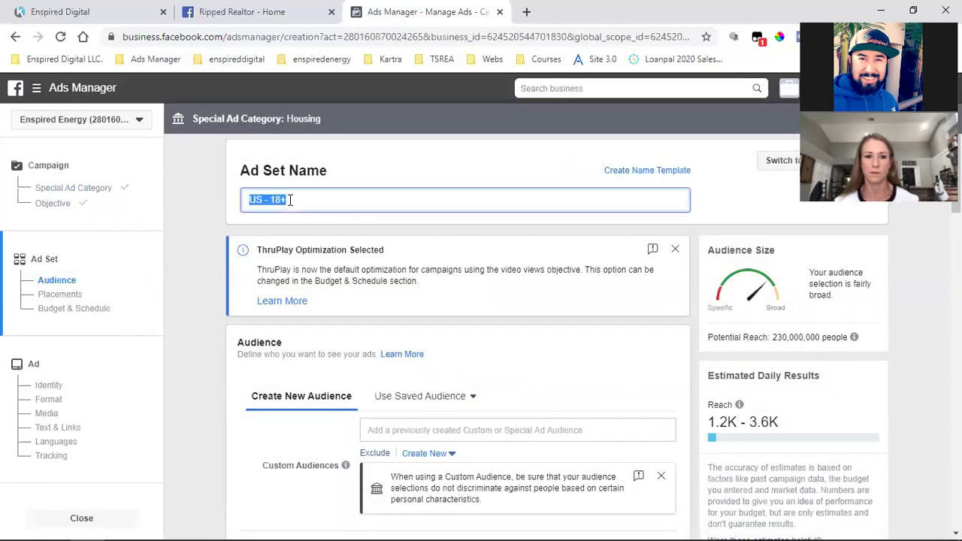
{"action": "type", "text": "San Diego Cou"}
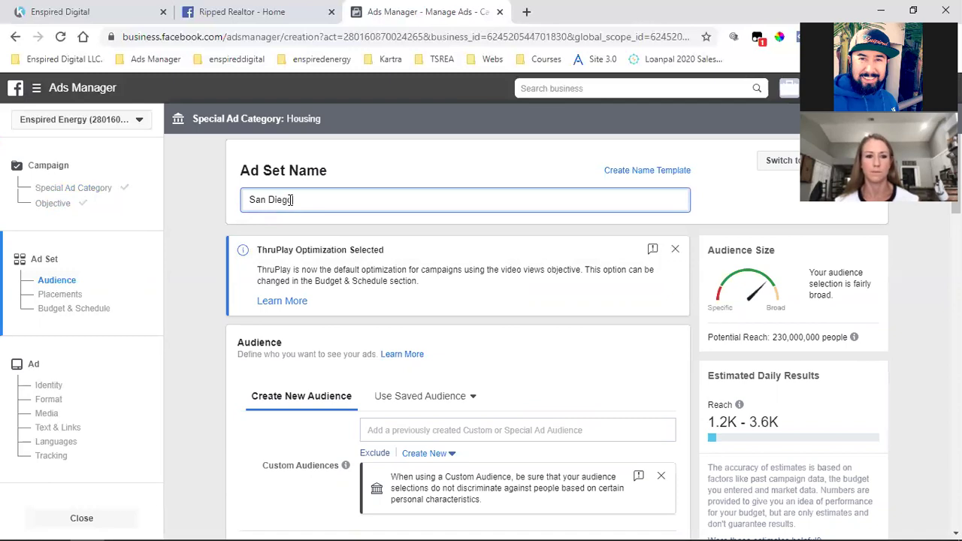
{"action": "type", "text": "nty"}
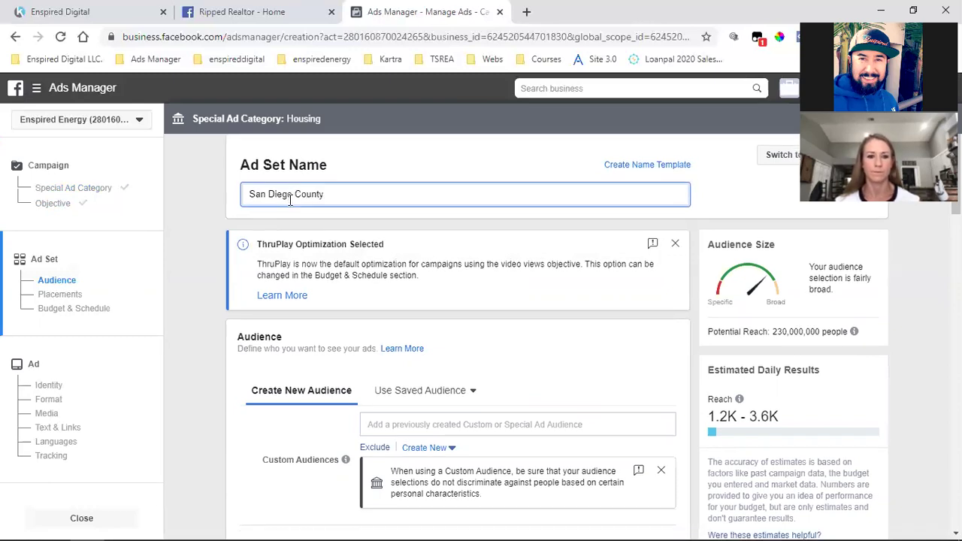
{"action": "scroll", "coordinate": [329, 332], "scroll_direction": "down", "scroll_amount": 3}
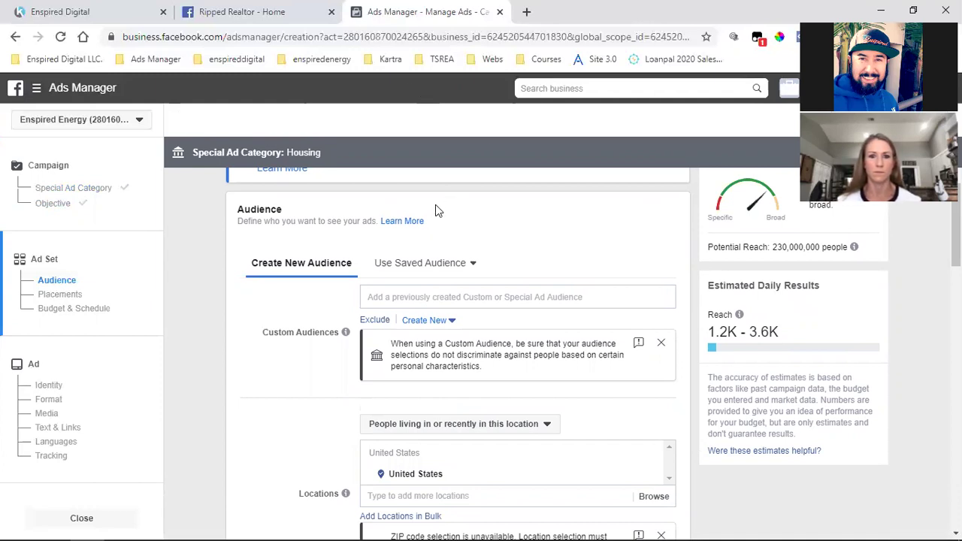
{"action": "left_click", "coordinate": [526, 11]}
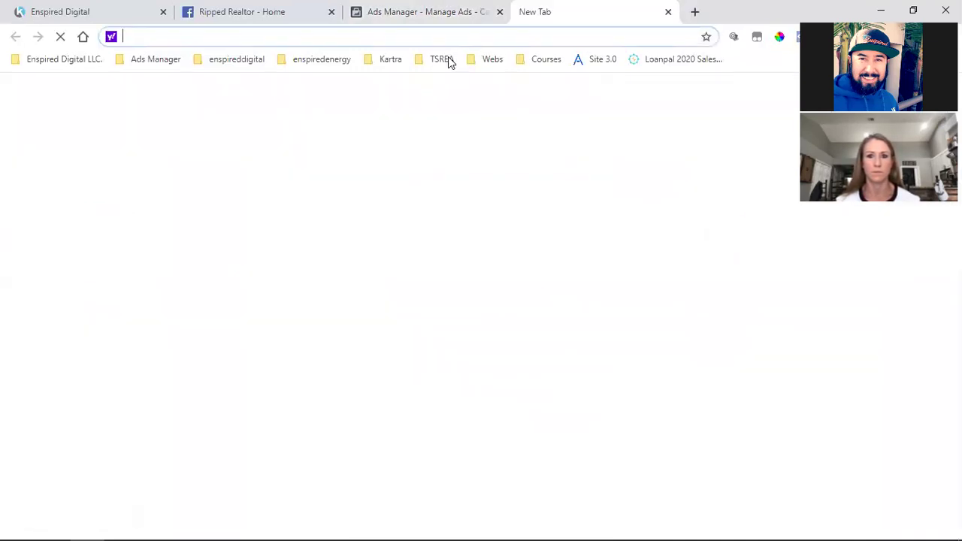
{"action": "left_click", "coordinate": [444, 59]}
{"action": "left_click", "coordinate": [462, 114]}
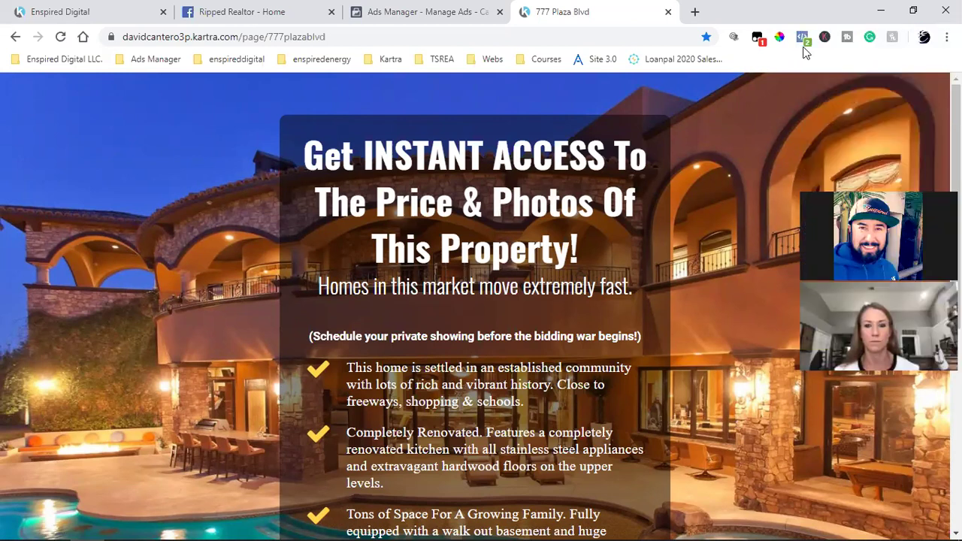
{"action": "left_click", "coordinate": [803, 39]}
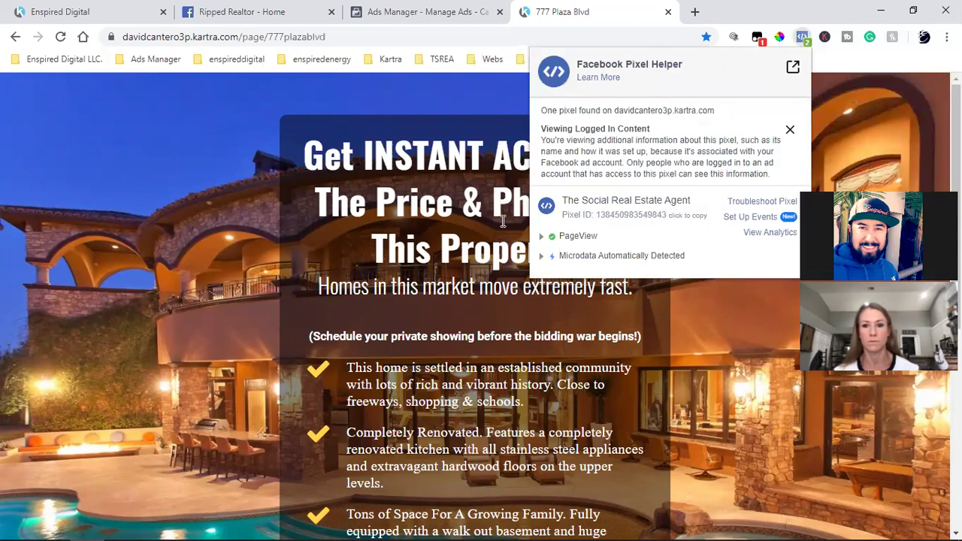
{"action": "left_click", "coordinate": [233, 254]}
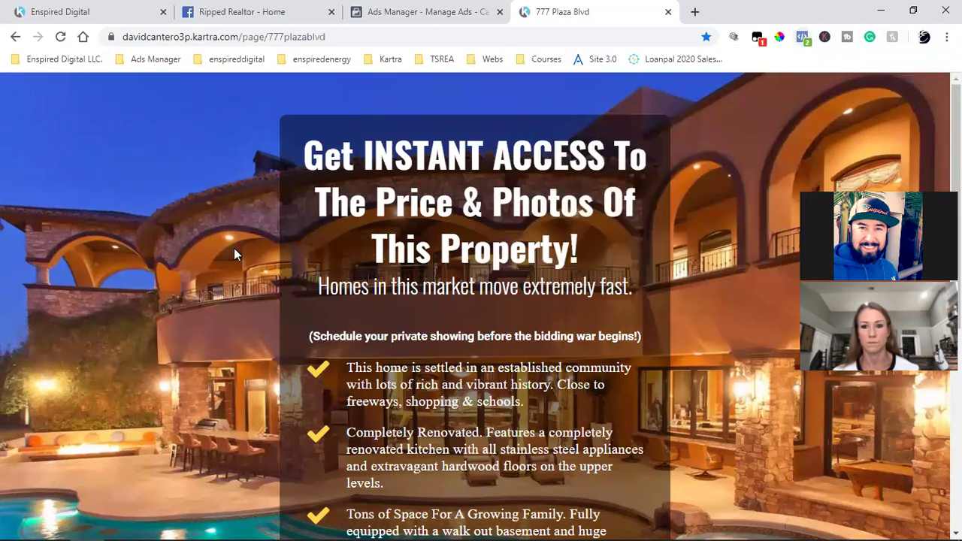
{"action": "scroll", "coordinate": [234, 254], "scroll_direction": "down", "scroll_amount": 4}
{"action": "left_click", "coordinate": [494, 393]}
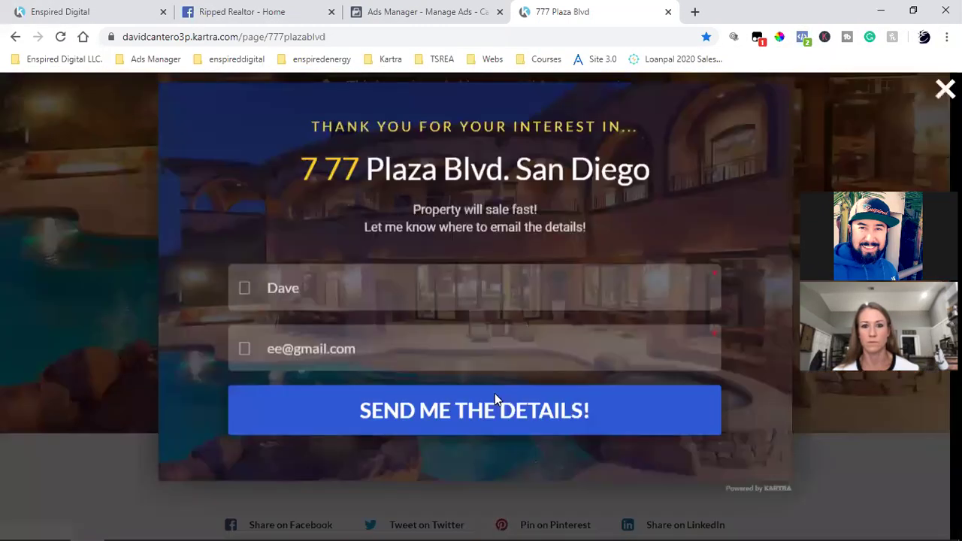
{"action": "left_click", "coordinate": [419, 326]}
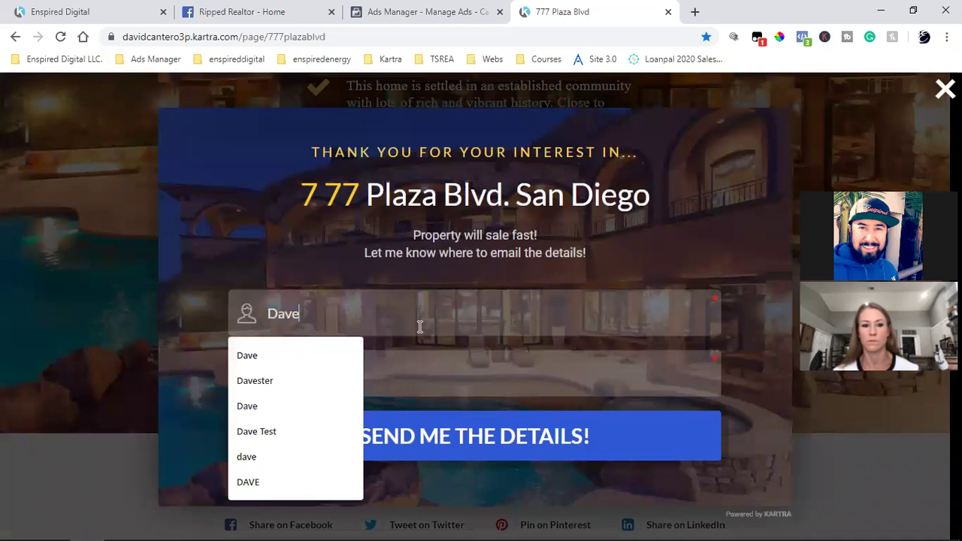
{"action": "left_click", "coordinate": [397, 369]}
{"action": "left_click", "coordinate": [284, 372]}
{"action": "key", "text": "BackSpace"}
{"action": "left_click", "coordinate": [462, 436]}
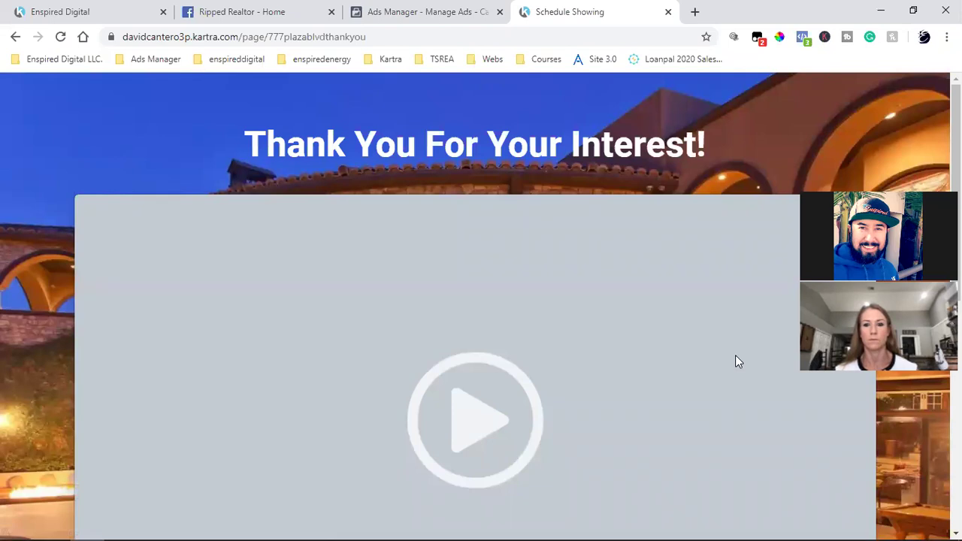
Scroll the Schedule Showing thank-you page past the video to the schedule-your-showing button
{"action": "scroll", "coordinate": [735, 362], "scroll_direction": "down", "scroll_amount": 2}
{"action": "scroll", "coordinate": [727, 362], "scroll_direction": "down", "scroll_amount": 1}
{"action": "scroll", "coordinate": [727, 363], "scroll_direction": "down", "scroll_amount": 1}
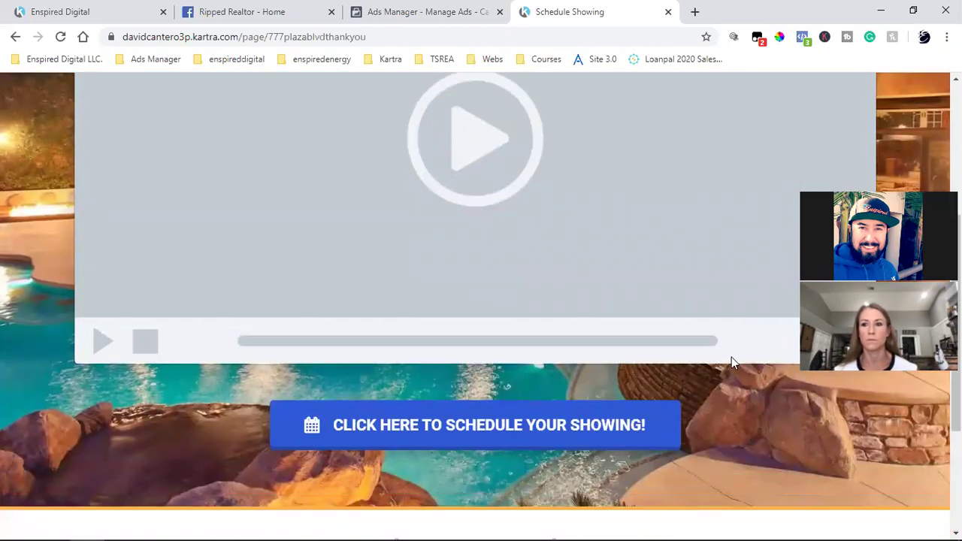
{"action": "scroll", "coordinate": [732, 358], "scroll_direction": "up", "scroll_amount": 3}
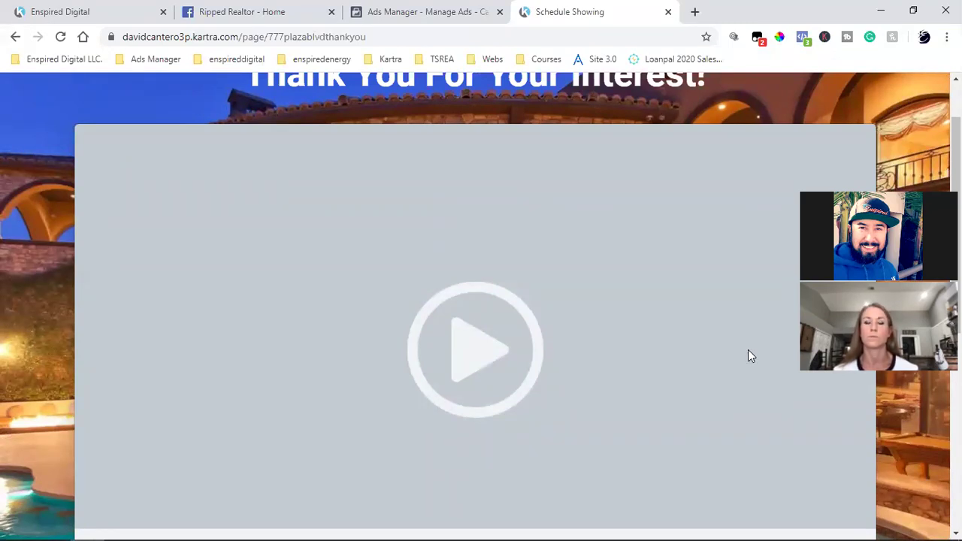
{"action": "scroll", "coordinate": [748, 350], "scroll_direction": "down", "scroll_amount": 1}
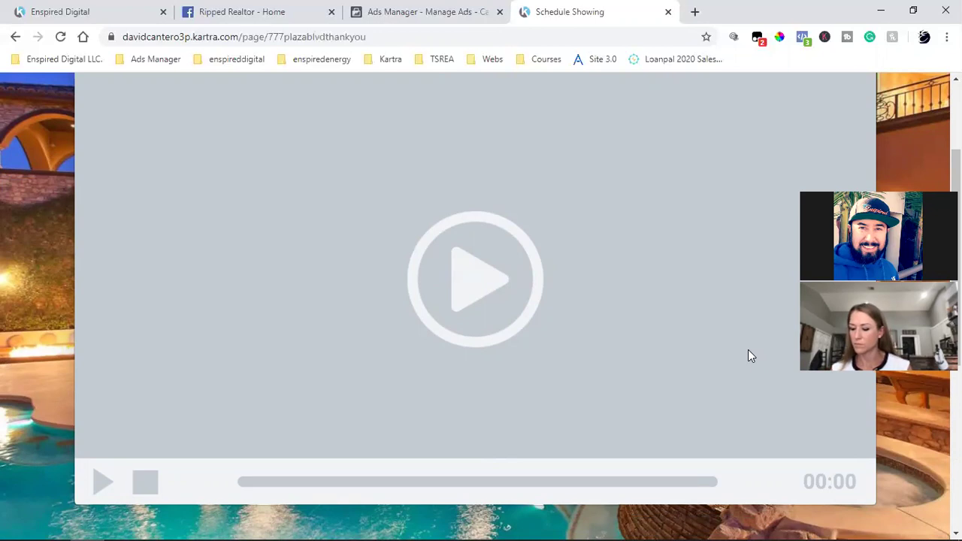
{"action": "scroll", "coordinate": [748, 350], "scroll_direction": "down", "scroll_amount": 4}
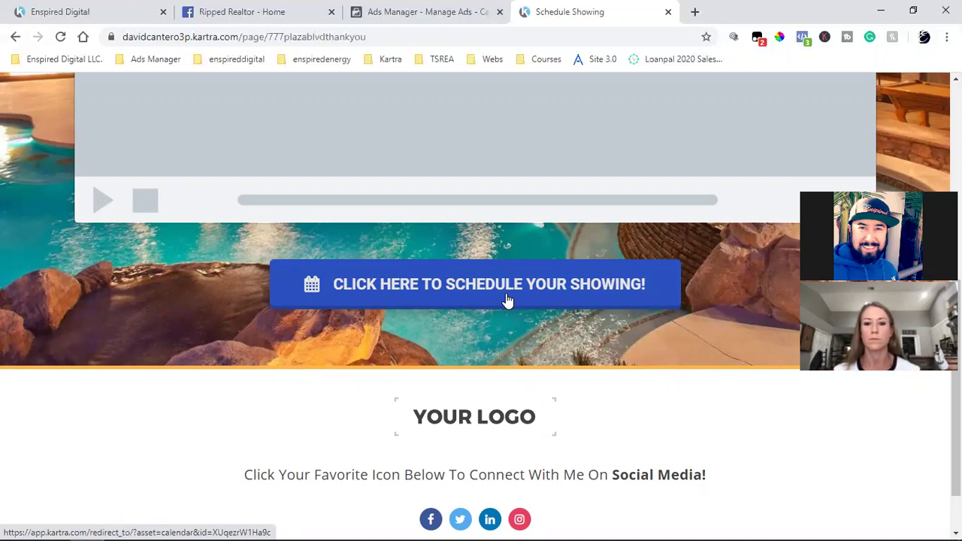
Open the Strategy Call calendar from the schedule-showing button, then return to the thank-you page top
{"action": "scroll", "coordinate": [507, 300], "scroll_direction": "up", "scroll_amount": 5}
{"action": "scroll", "coordinate": [507, 301], "scroll_direction": "down", "scroll_amount": 1}
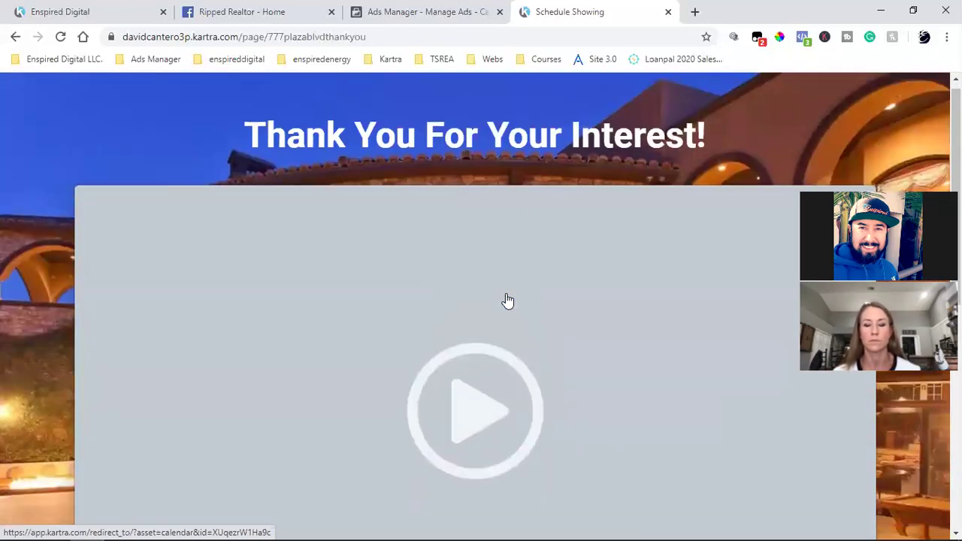
{"action": "scroll", "coordinate": [507, 301], "scroll_direction": "up", "scroll_amount": 1}
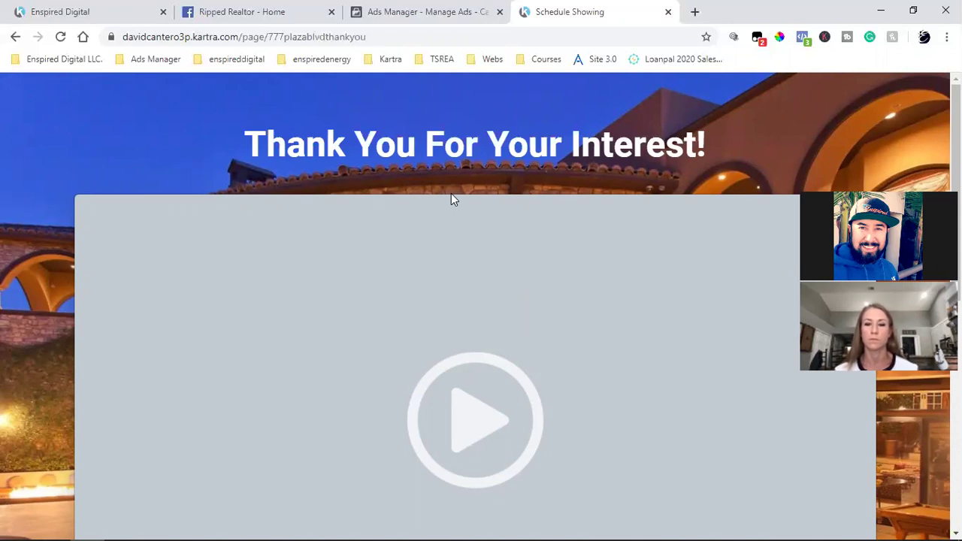
{"action": "scroll", "coordinate": [451, 195], "scroll_direction": "down", "scroll_amount": 3}
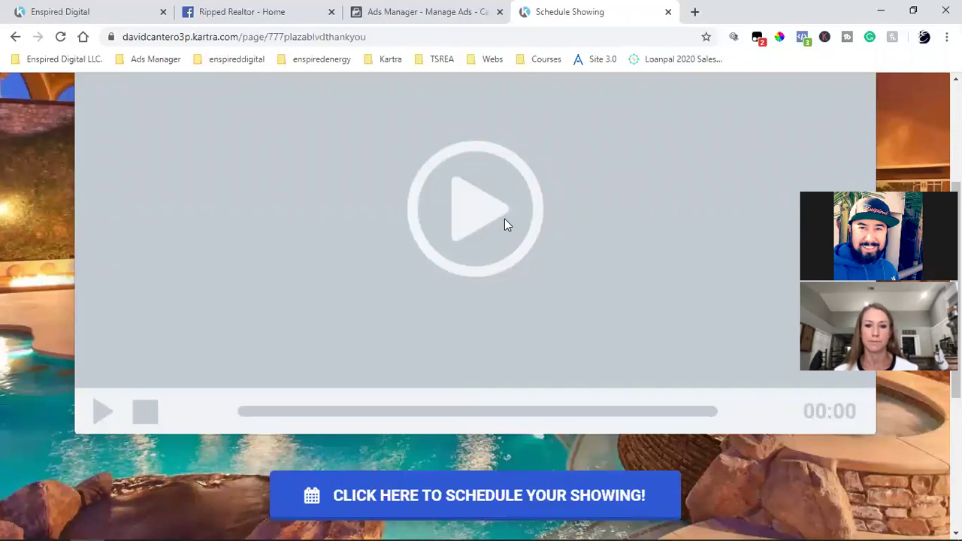
{"action": "scroll", "coordinate": [520, 217], "scroll_direction": "down", "scroll_amount": 2}
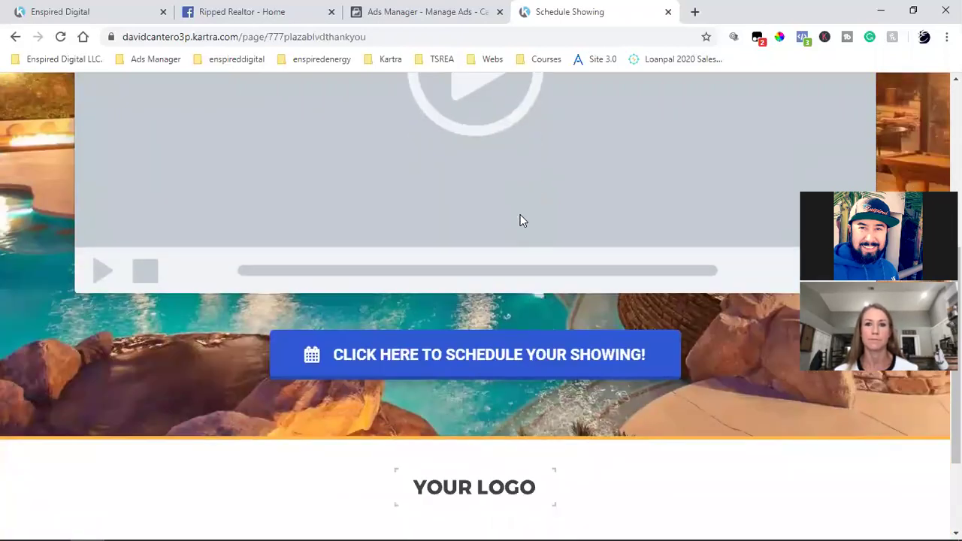
{"action": "left_click", "coordinate": [465, 379]}
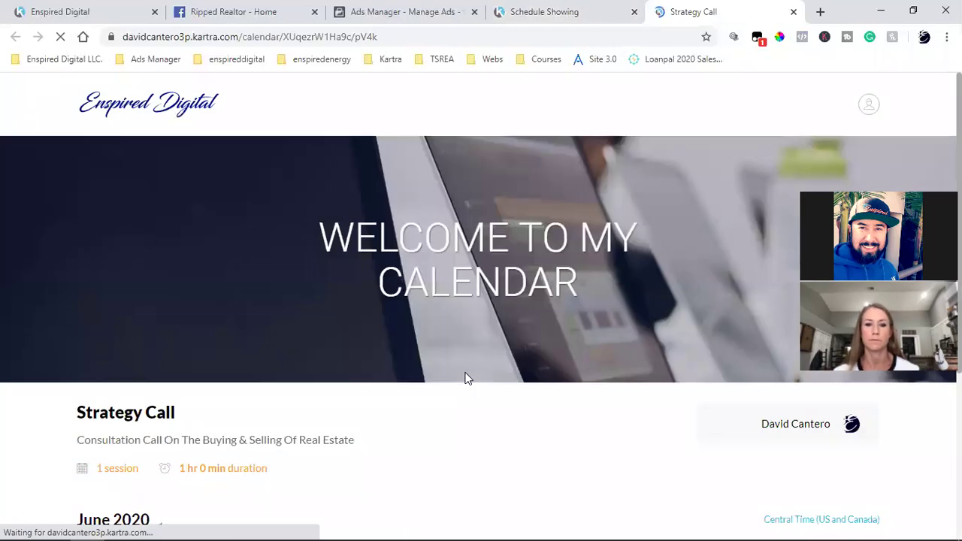
{"action": "left_click", "coordinate": [547, 10]}
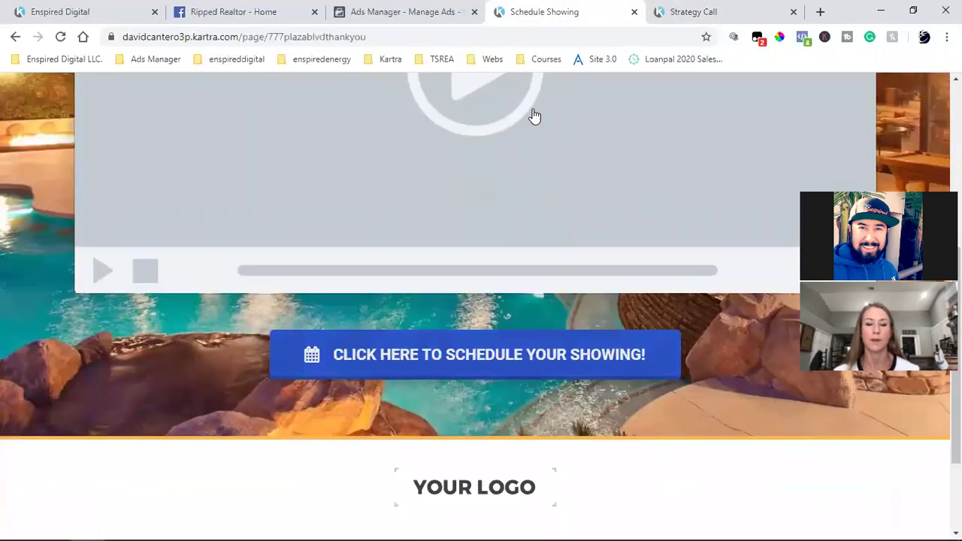
{"action": "scroll", "coordinate": [590, 333], "scroll_direction": "up", "scroll_amount": 2}
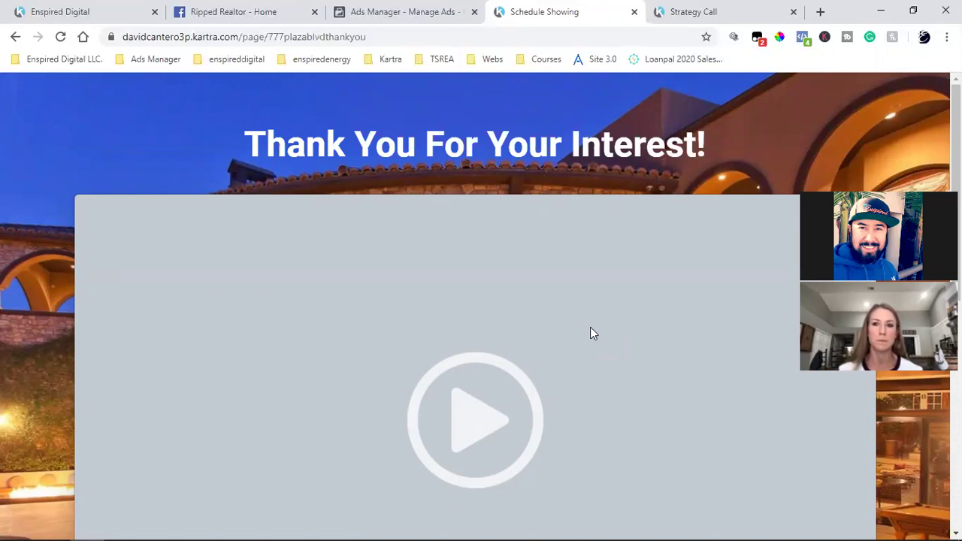
{"action": "left_click", "coordinate": [803, 37]}
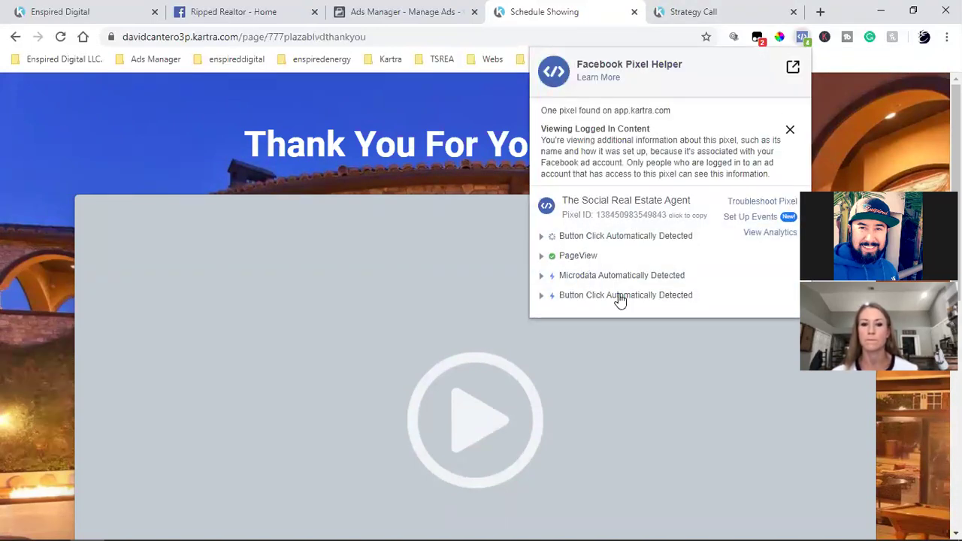
{"action": "left_click", "coordinate": [209, 154]}
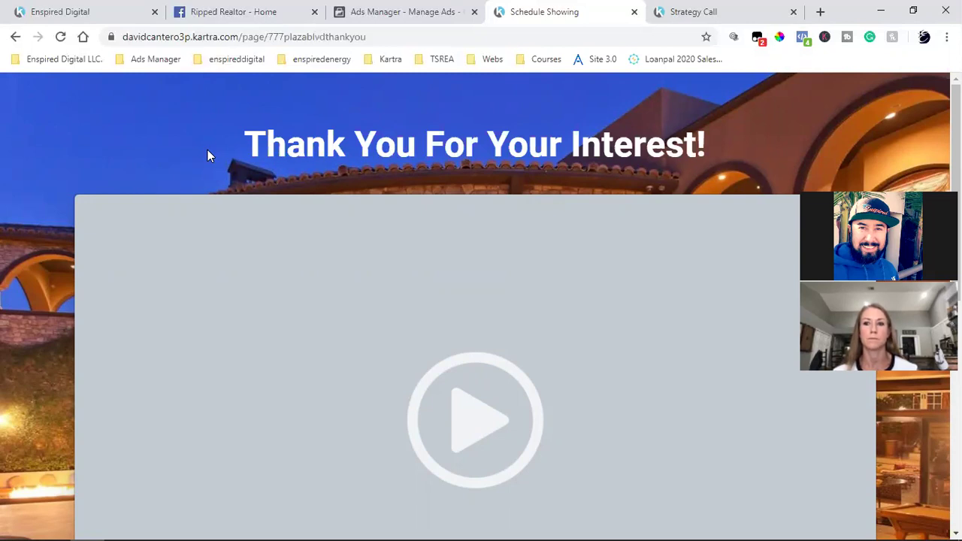
Add the Webinar Leads custom audience to the ad set, then switch back to the thank-you page
{"action": "left_click", "coordinate": [423, 10]}
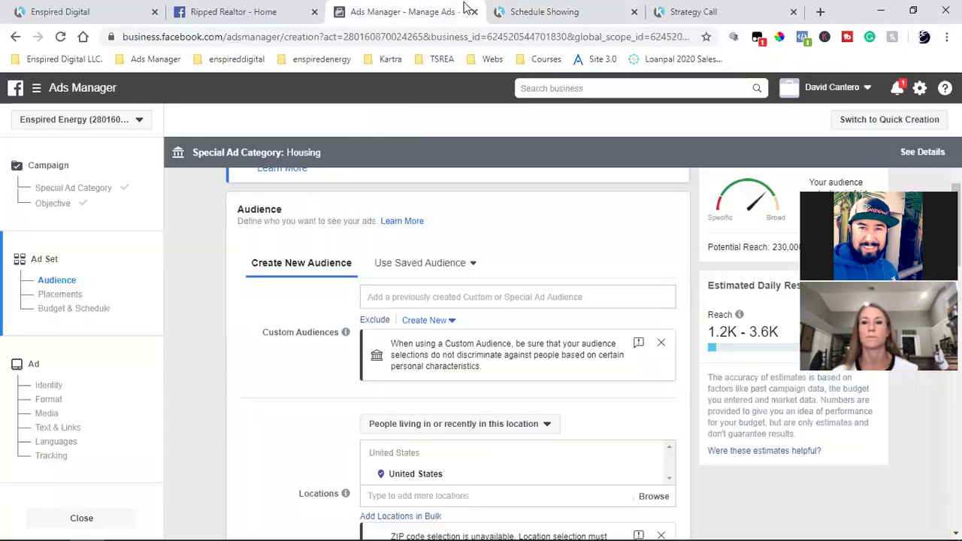
{"action": "left_click", "coordinate": [397, 297]}
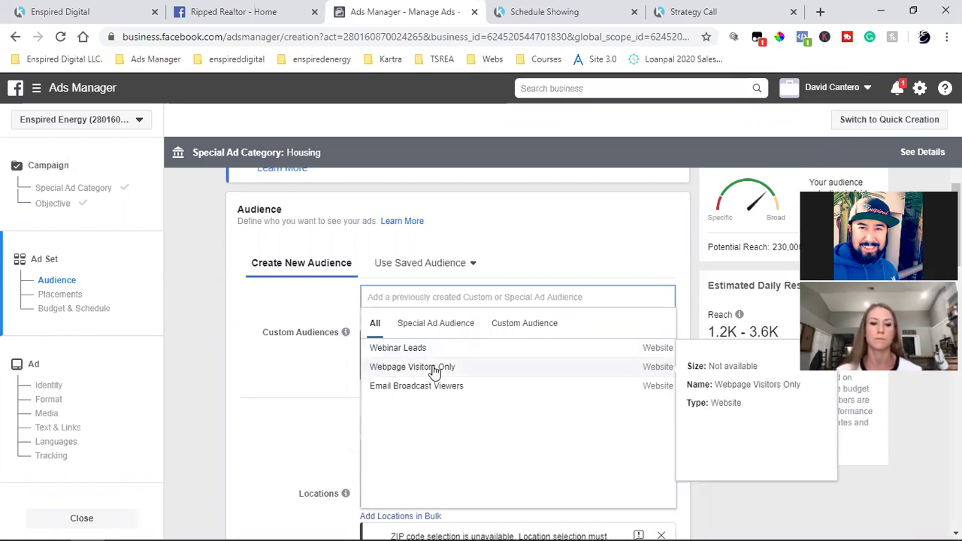
{"action": "left_click", "coordinate": [406, 351]}
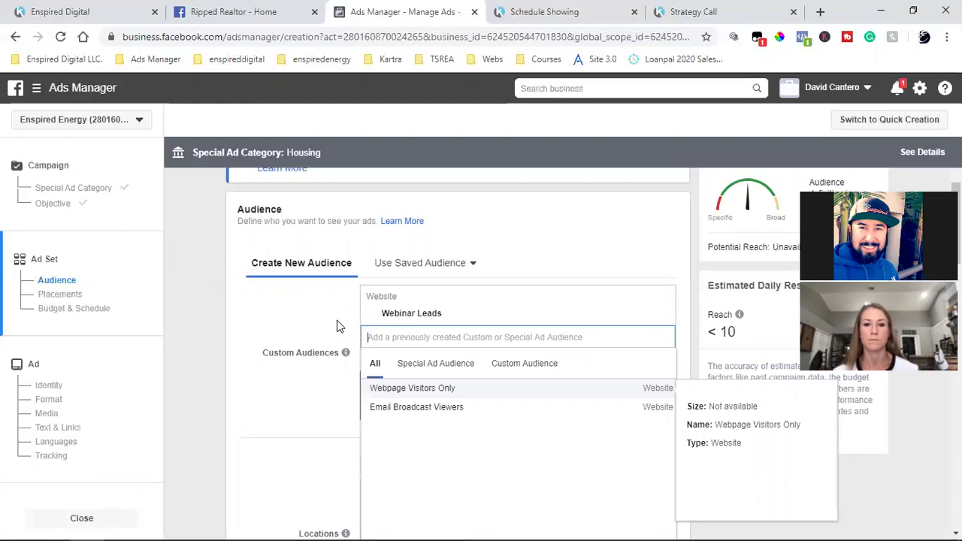
{"action": "left_click", "coordinate": [669, 18]}
{"action": "left_click", "coordinate": [569, 12]}
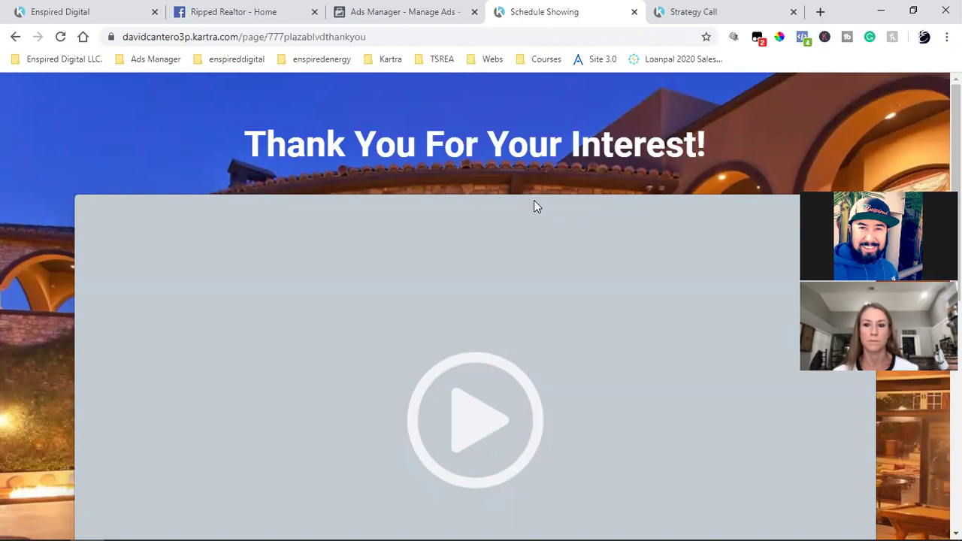
Check the thank-you page's pixel events, then return to the ad set audience in Ads Manager
{"action": "left_click", "coordinate": [801, 36]}
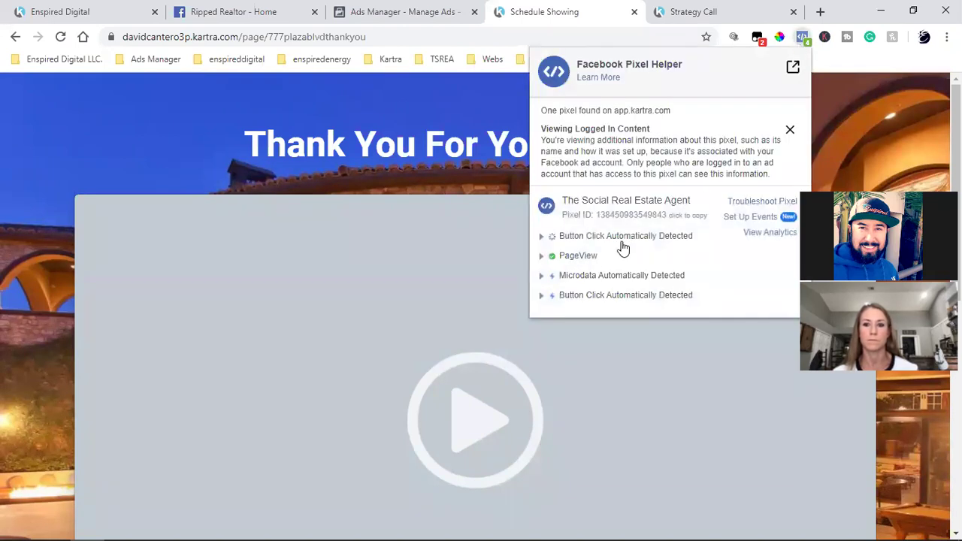
{"action": "left_click", "coordinate": [444, 159]}
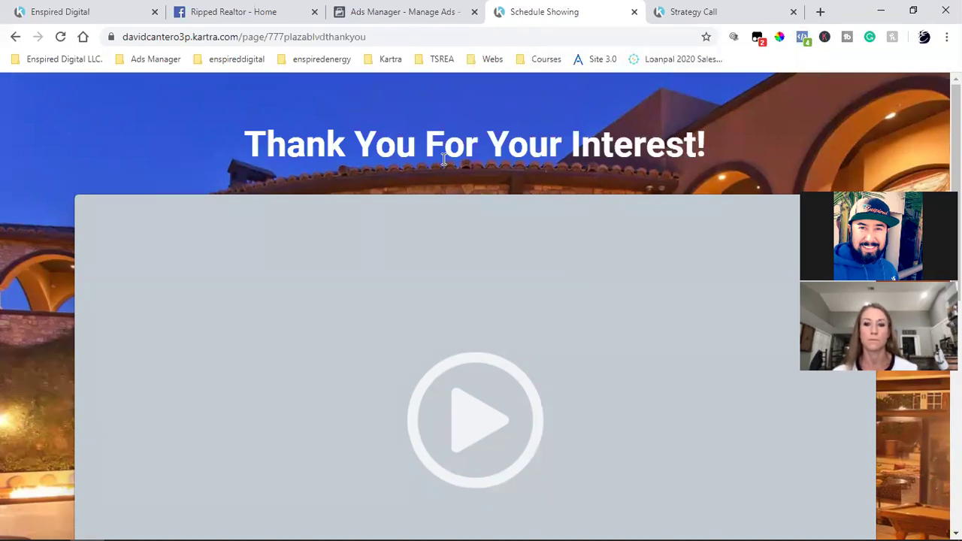
{"action": "left_click", "coordinate": [369, 11]}
{"action": "left_click", "coordinate": [298, 321]}
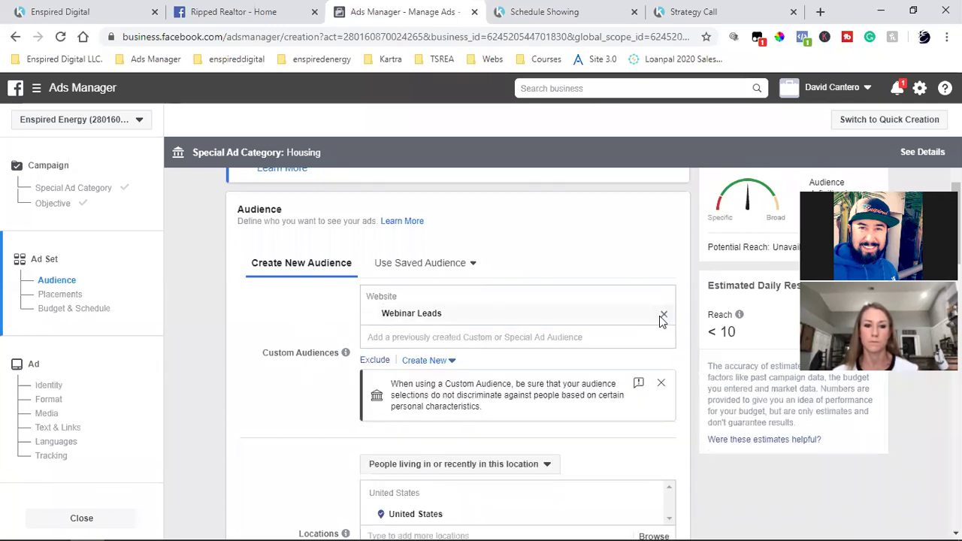
Delete Webinar Leads from Custom Audiences and add an empty Exclude audience field
{"action": "key", "text": "BackSpace"}
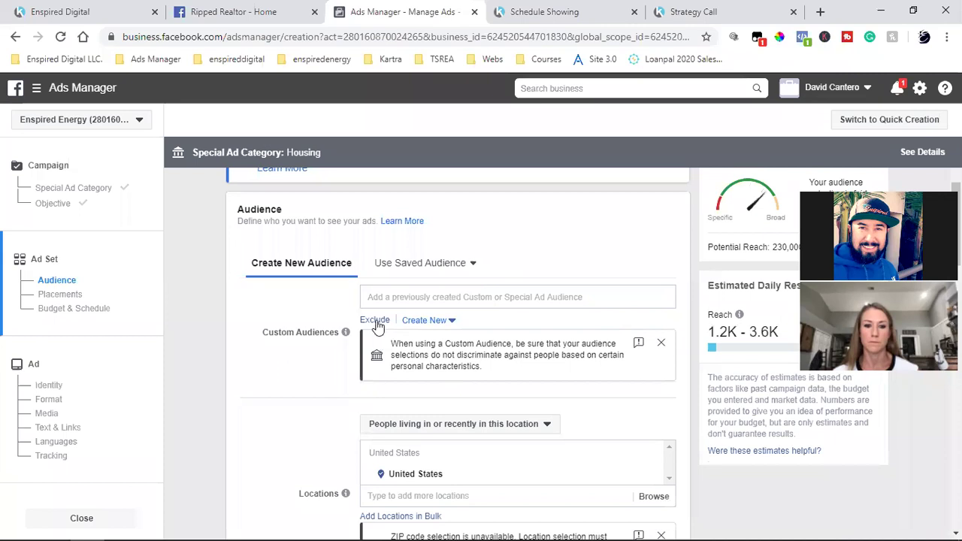
{"action": "left_click", "coordinate": [380, 319]}
{"action": "left_click", "coordinate": [405, 354]}
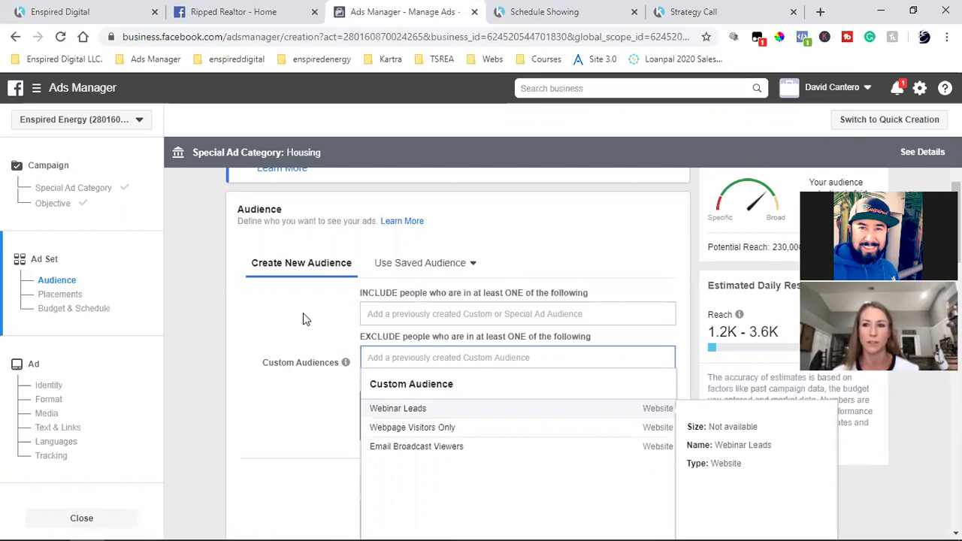
{"action": "left_click", "coordinate": [303, 320]}
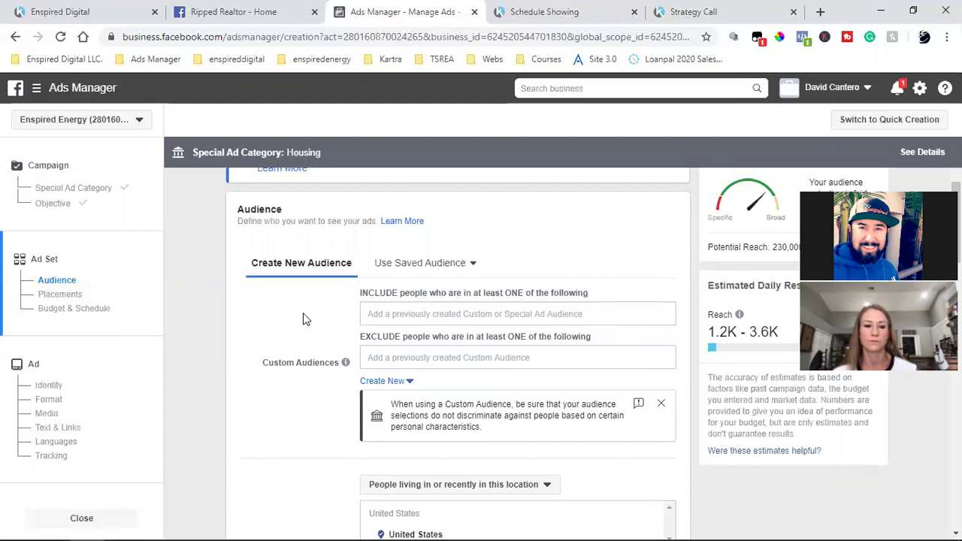
{"action": "left_click", "coordinate": [511, 9]}
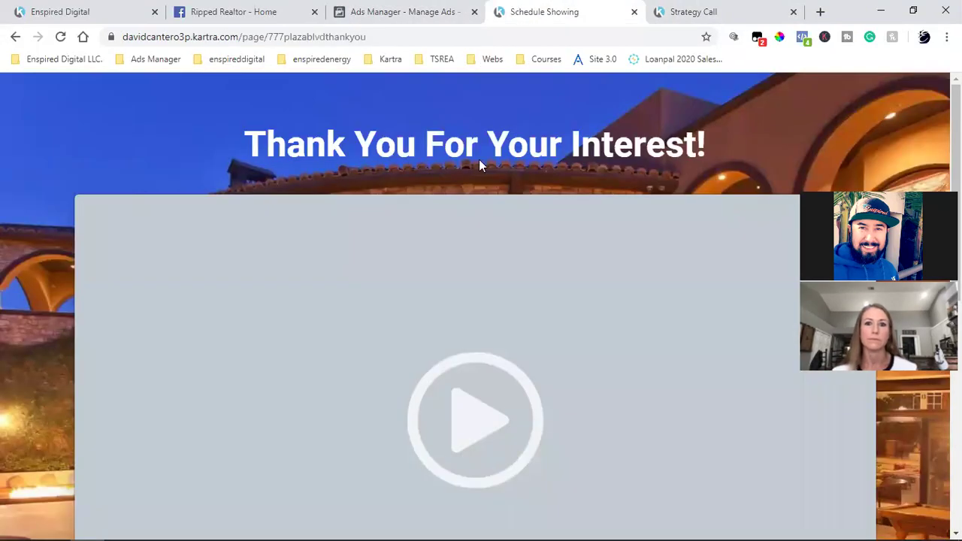
{"action": "left_click_drag", "start_coordinate": [355, 144], "coordinate": [636, 147]}
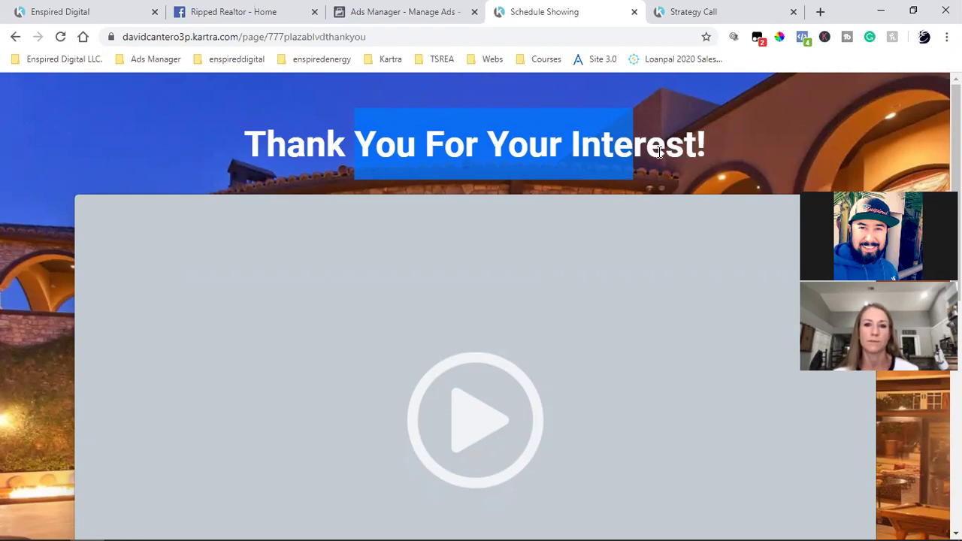
{"action": "left_click", "coordinate": [460, 11]}
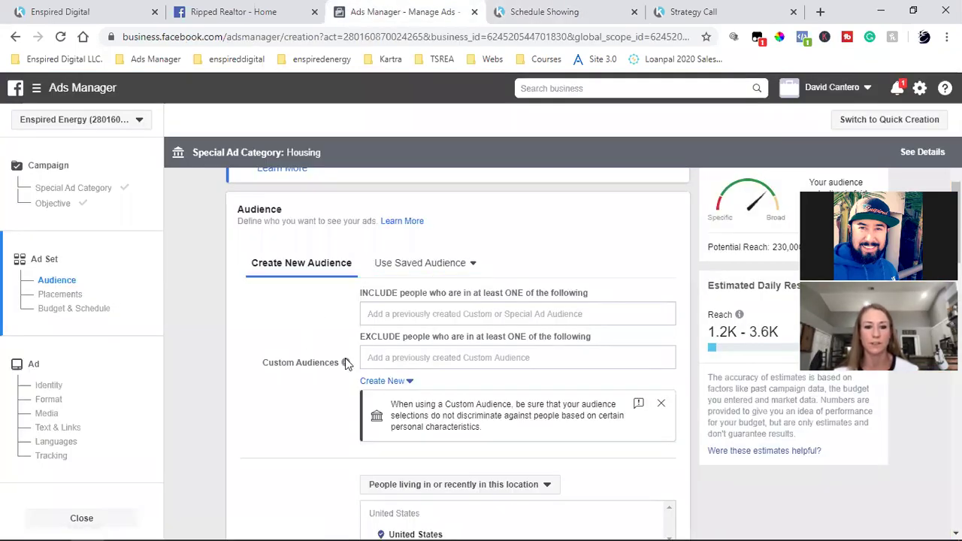
{"action": "left_click", "coordinate": [404, 359]}
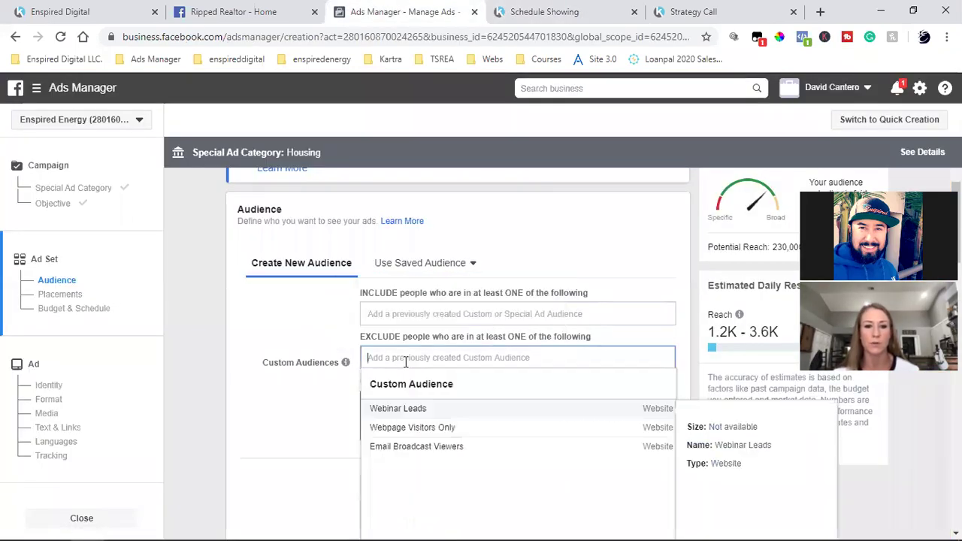
{"action": "left_click", "coordinate": [304, 331]}
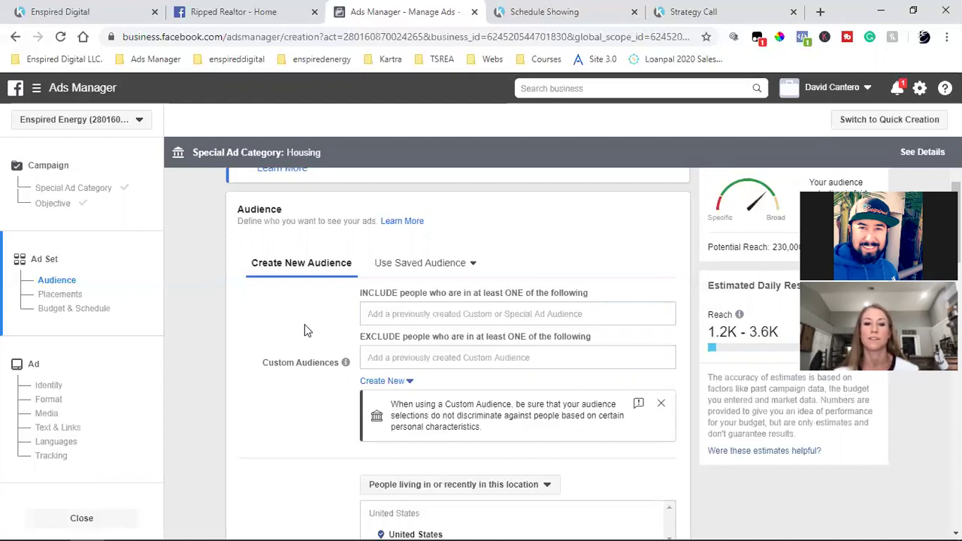
{"action": "left_click", "coordinate": [535, 11]}
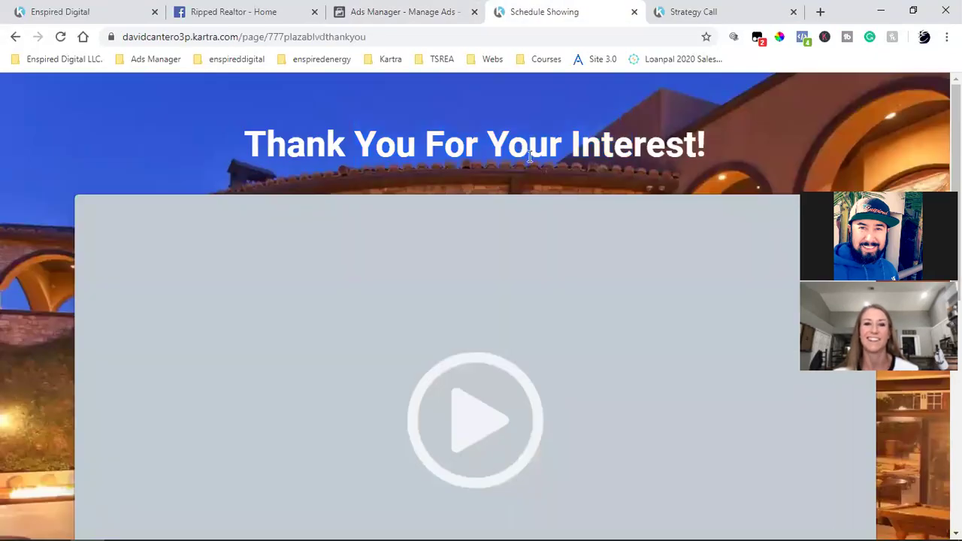
{"action": "left_click", "coordinate": [371, 9]}
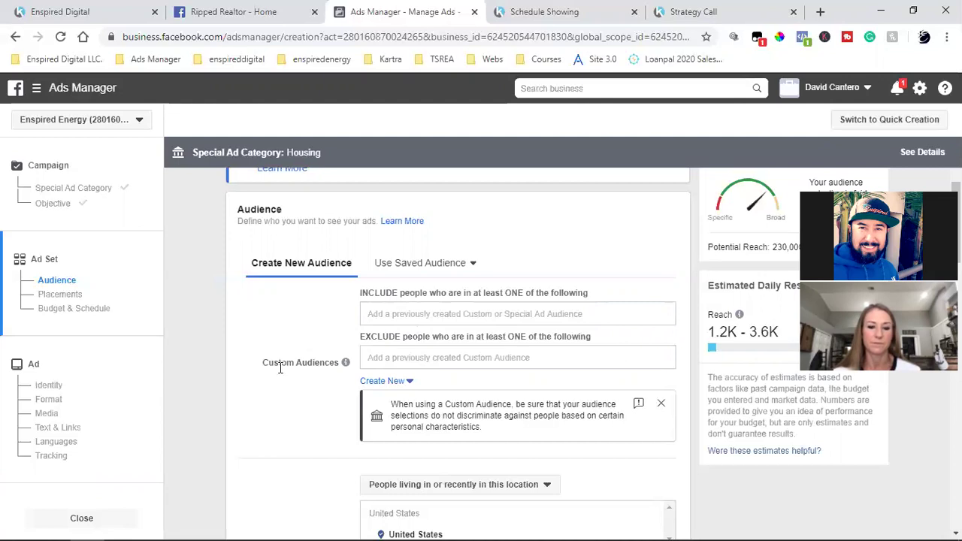
Remove the United States location and set targeting to 'People living in this location'
{"action": "scroll", "coordinate": [280, 367], "scroll_direction": "down", "scroll_amount": 3}
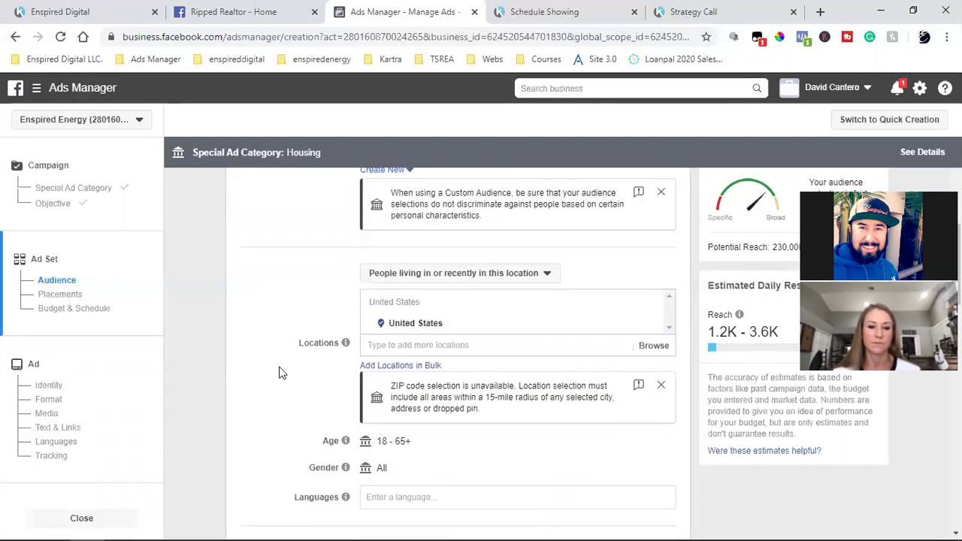
{"action": "mouse_move", "coordinate": [419, 279]}
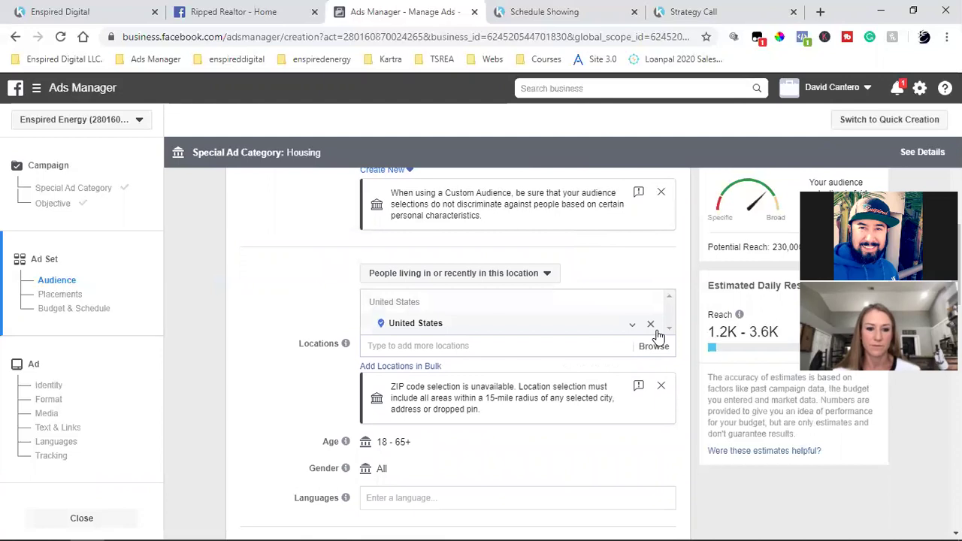
{"action": "left_click", "coordinate": [651, 331]}
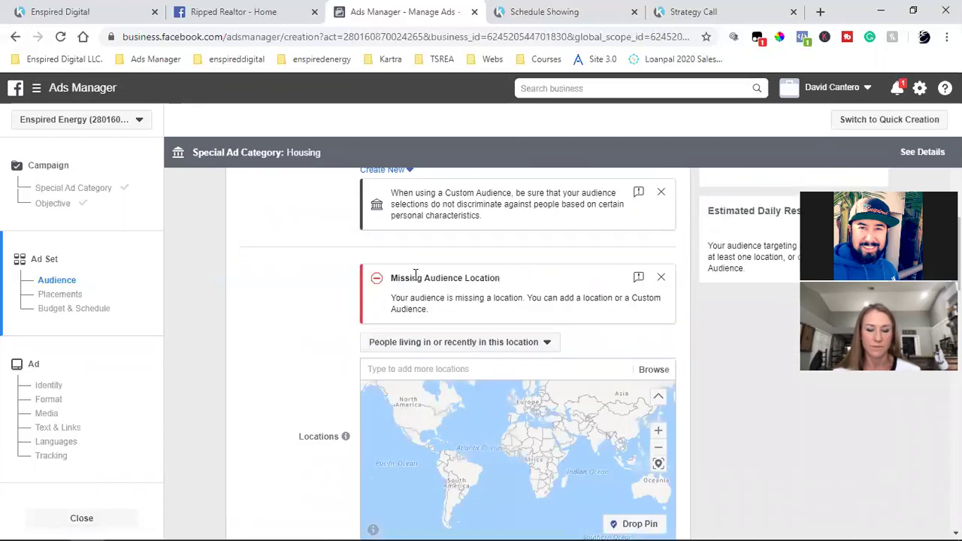
{"action": "left_click", "coordinate": [455, 344]}
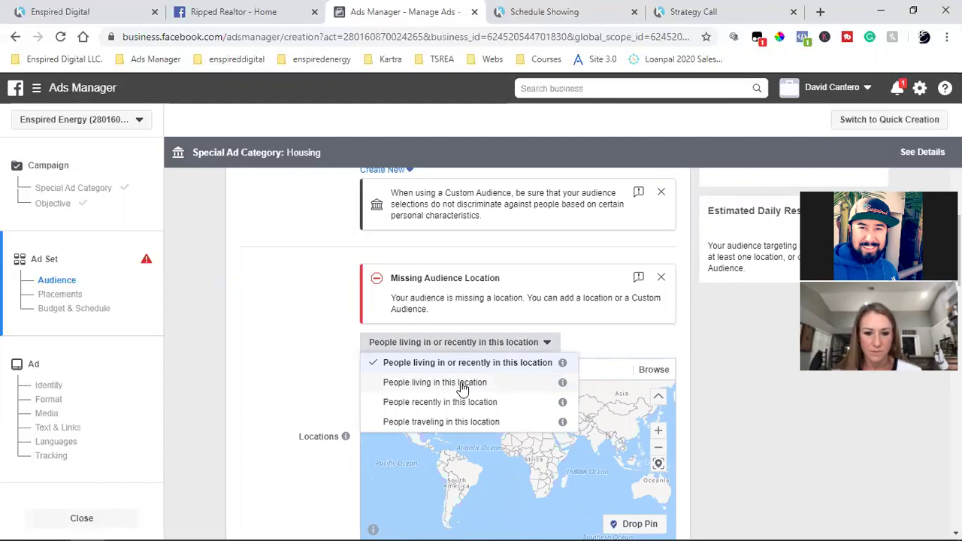
{"action": "left_click", "coordinate": [461, 383]}
{"action": "left_click", "coordinate": [476, 346]}
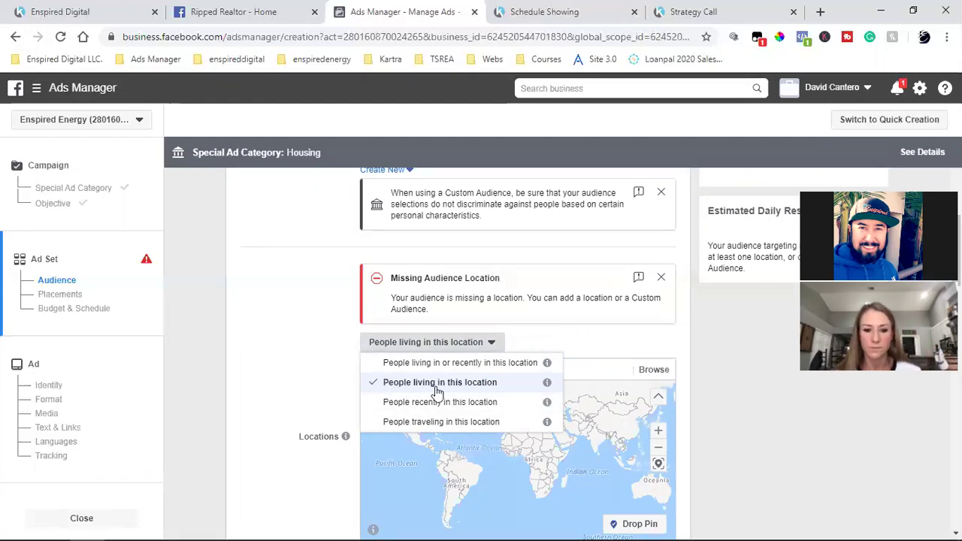
{"action": "left_click", "coordinate": [266, 320]}
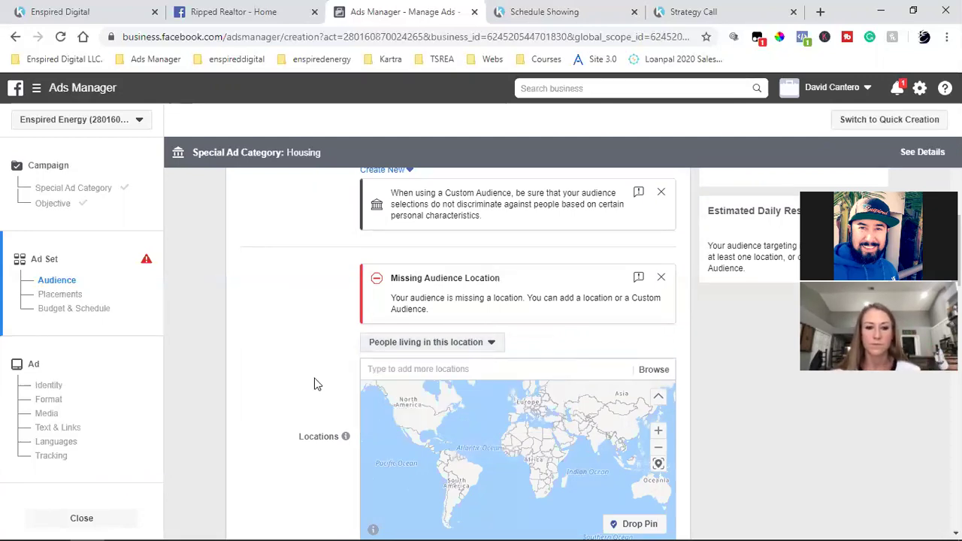
{"action": "left_click", "coordinate": [479, 374]}
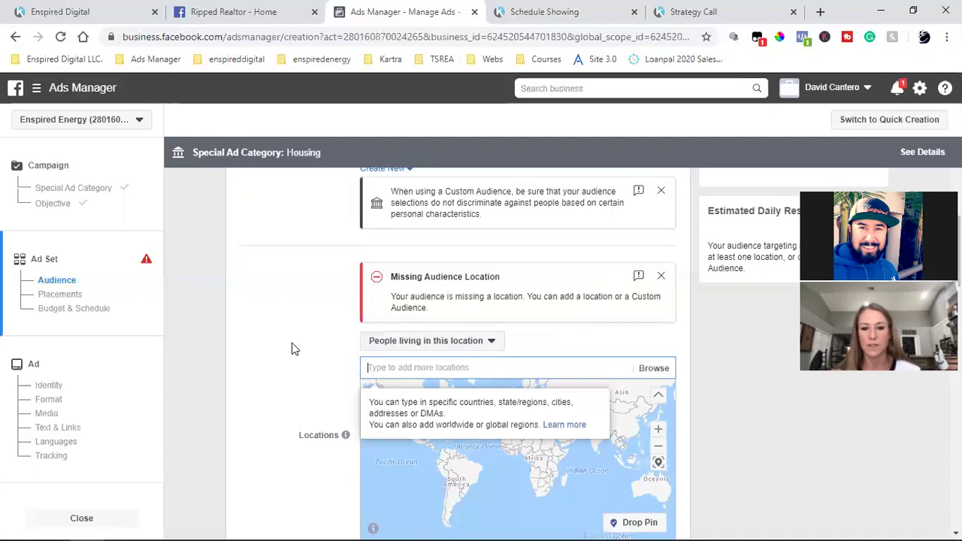
{"action": "scroll", "coordinate": [294, 349], "scroll_direction": "down", "scroll_amount": 1}
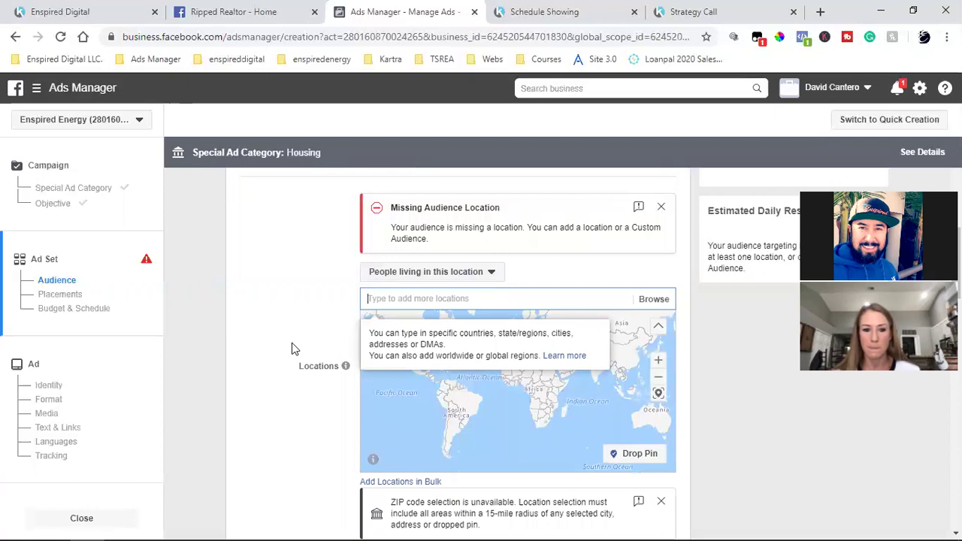
{"action": "type", "text": "san di"}
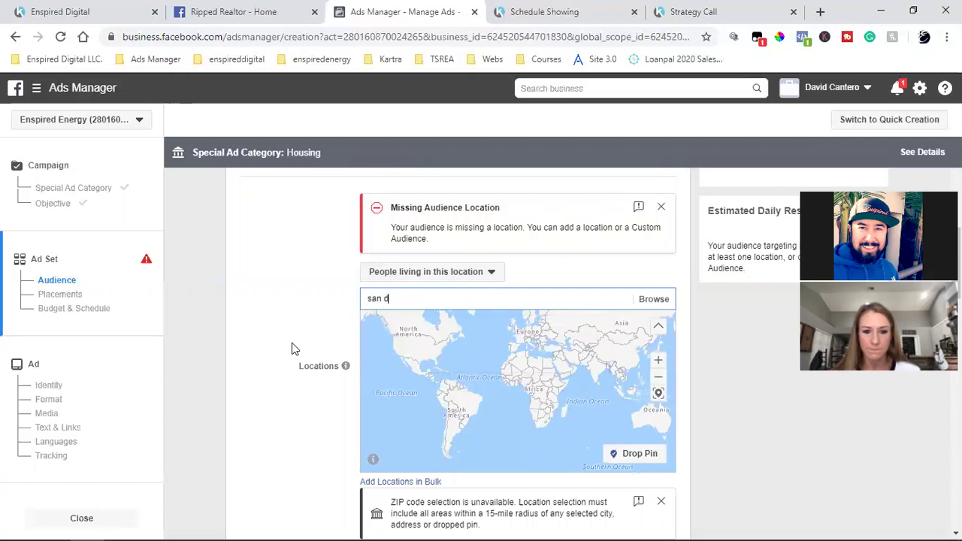
{"action": "type", "text": "e"}
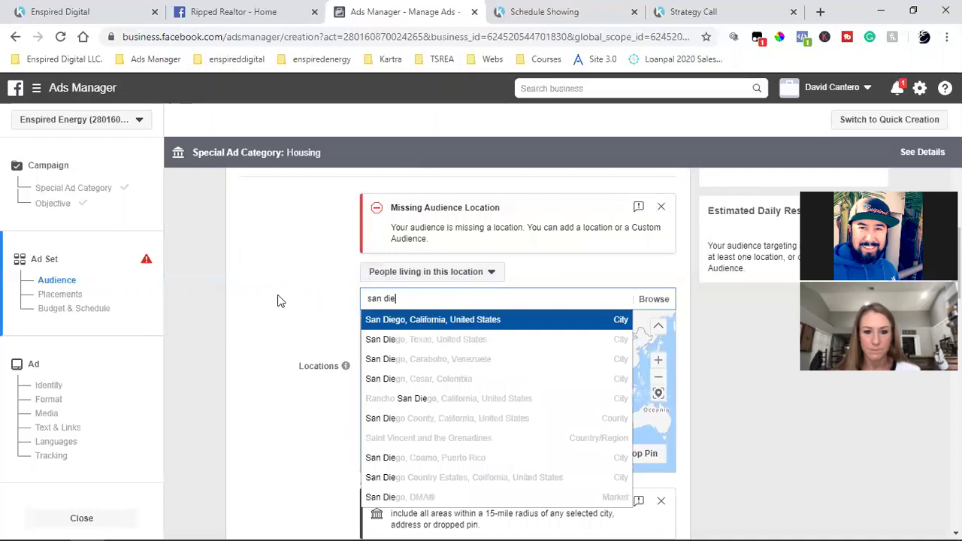
{"action": "key", "text": "Return"}
{"action": "left_click", "coordinate": [519, 255]}
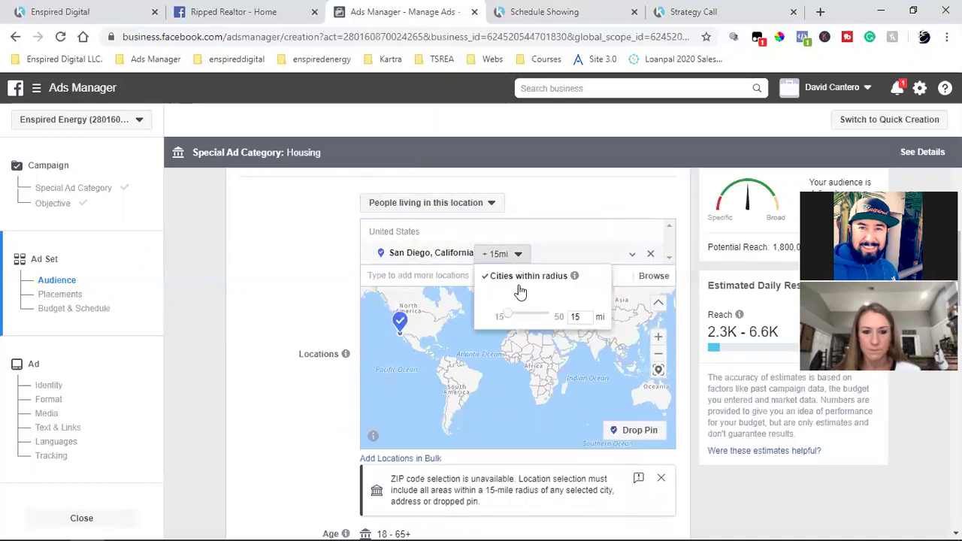
{"action": "double_click", "coordinate": [501, 318]}
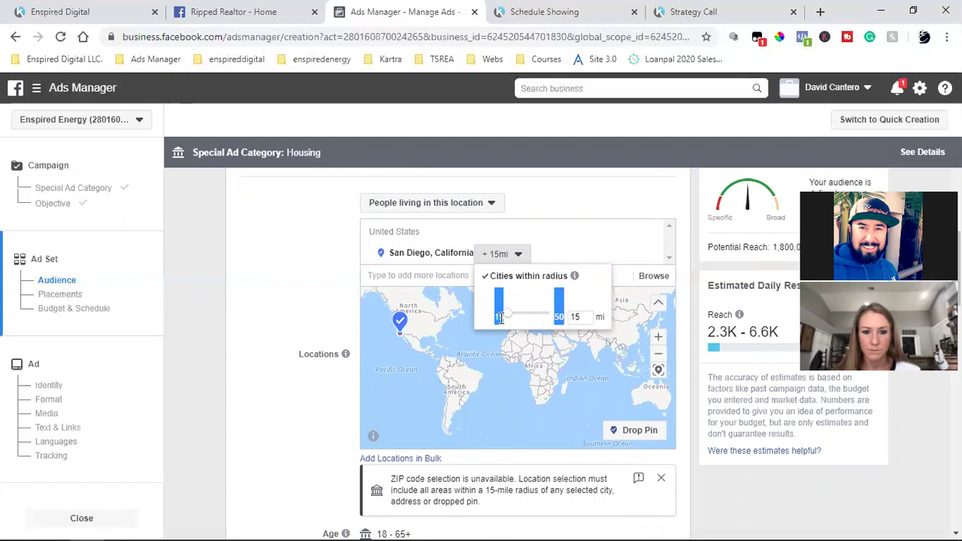
{"action": "left_click", "coordinate": [497, 321]}
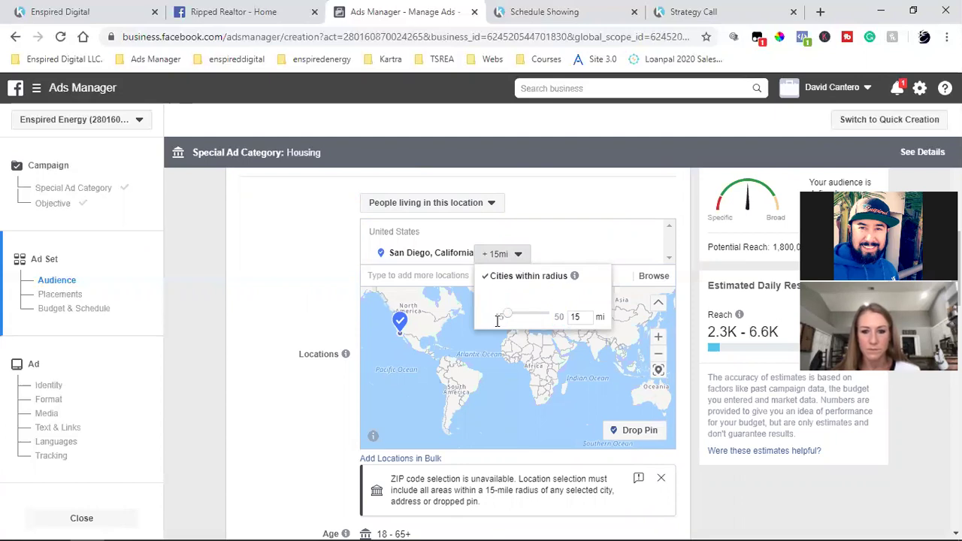
{"action": "left_click", "coordinate": [407, 281]}
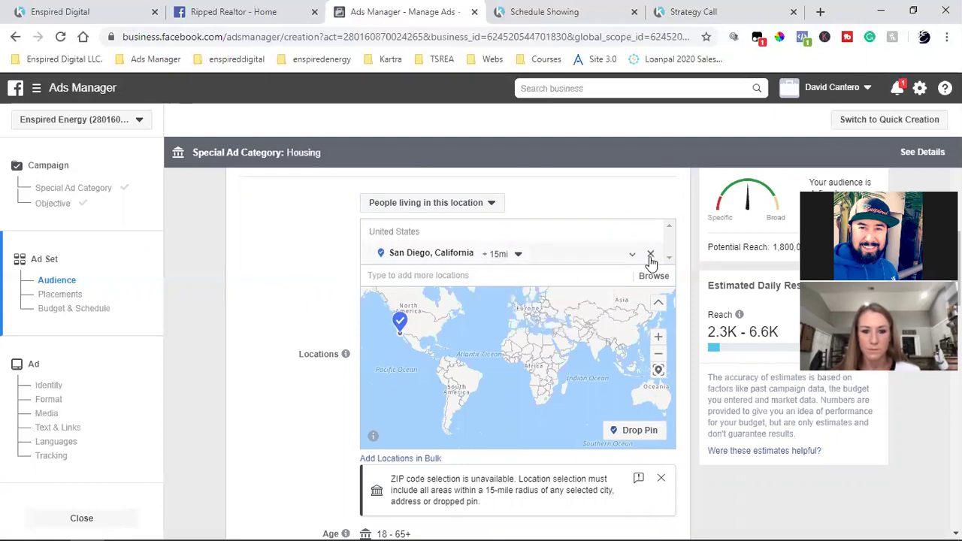
{"action": "key", "text": "BackSpace"}
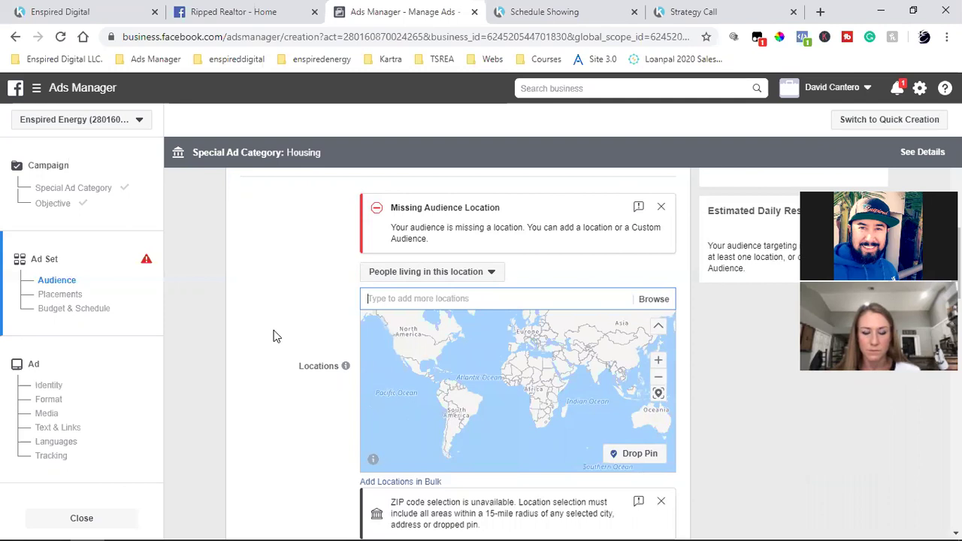
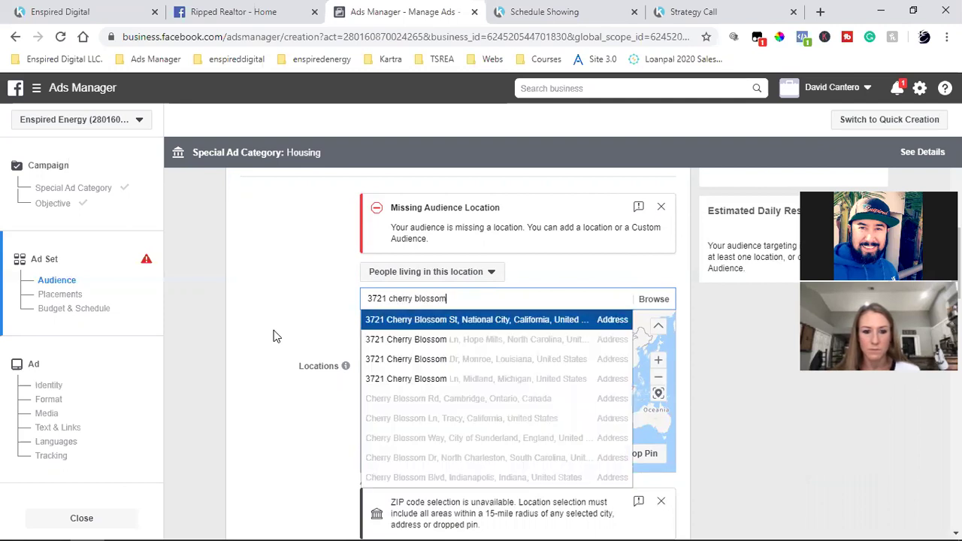
Add the property's National City, California street address as the ad set location
{"action": "left_click", "coordinate": [441, 323]}
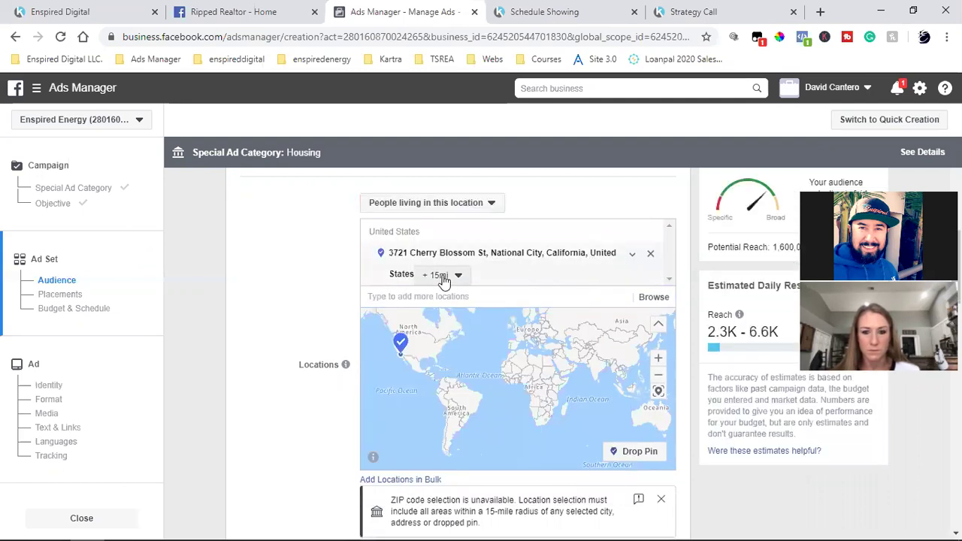
{"action": "left_click", "coordinate": [635, 254]}
{"action": "left_click", "coordinate": [505, 254]}
{"action": "left_click", "coordinate": [457, 277]}
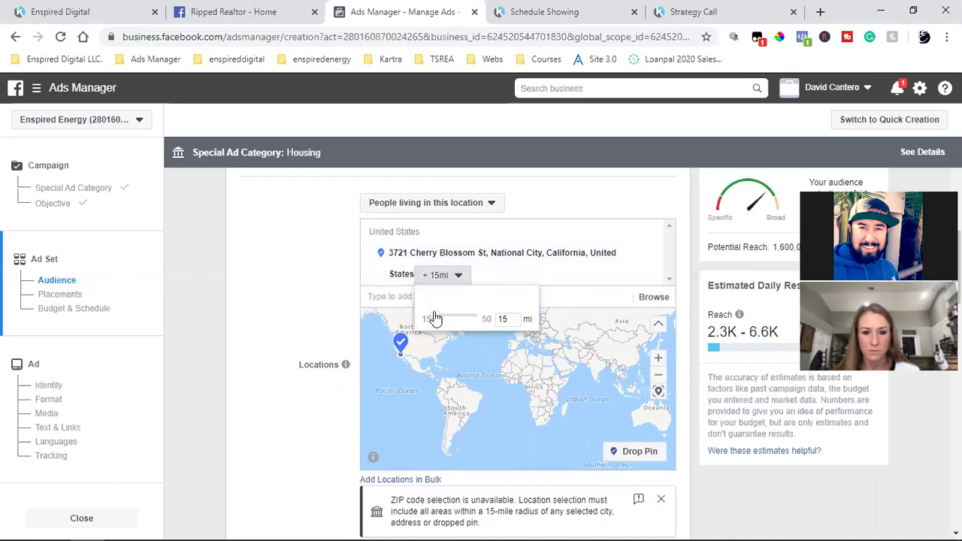
{"action": "left_click", "coordinate": [384, 295]}
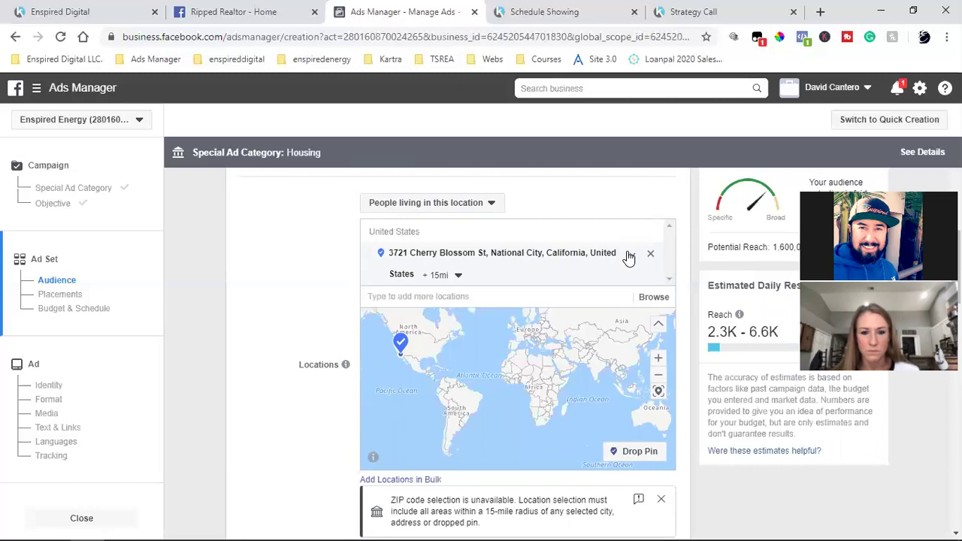
Set the address location's radius to 15 miles
{"action": "left_click", "coordinate": [456, 276]}
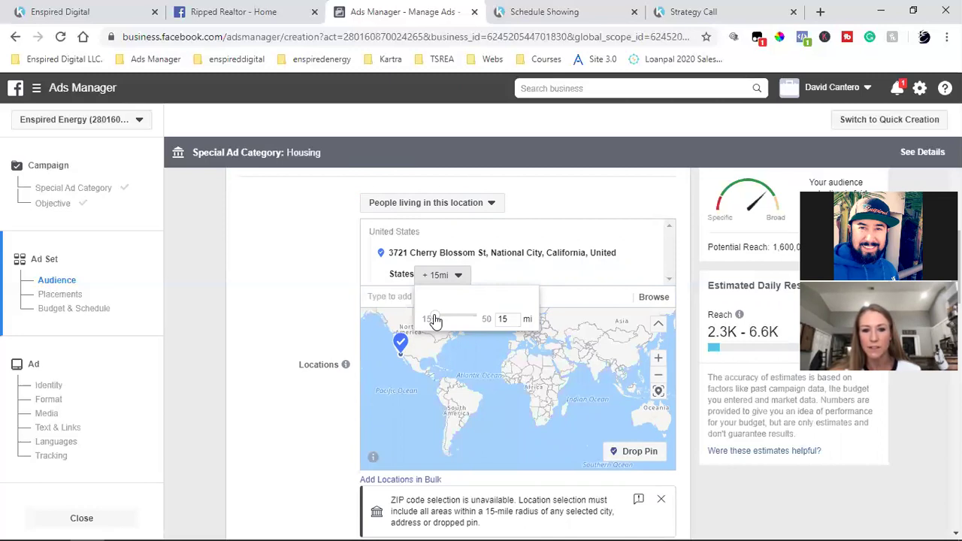
{"action": "left_click", "coordinate": [505, 318]}
{"action": "key", "text": "BackSpace"}
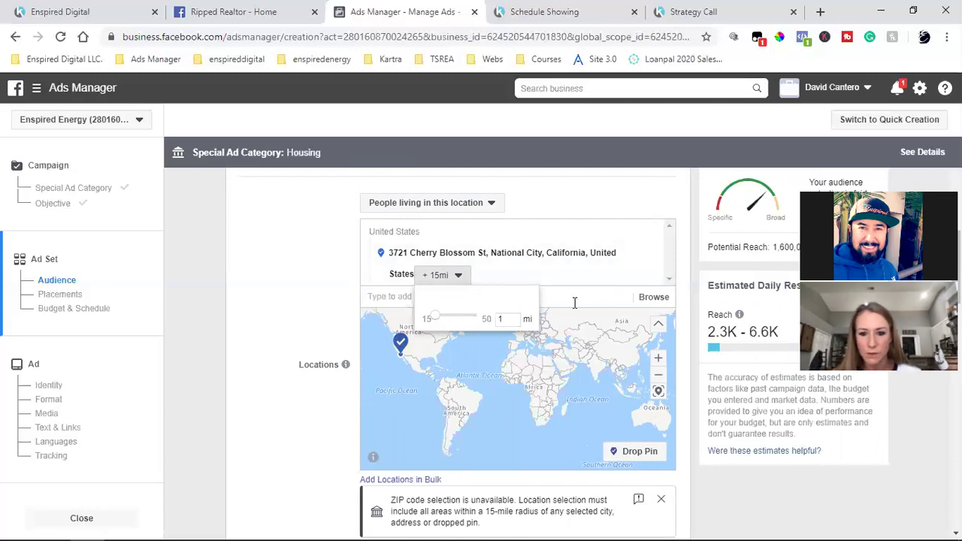
{"action": "type", "text": "5"}
{"action": "key", "text": "BackSpace"}
{"action": "type", "text": "5"}
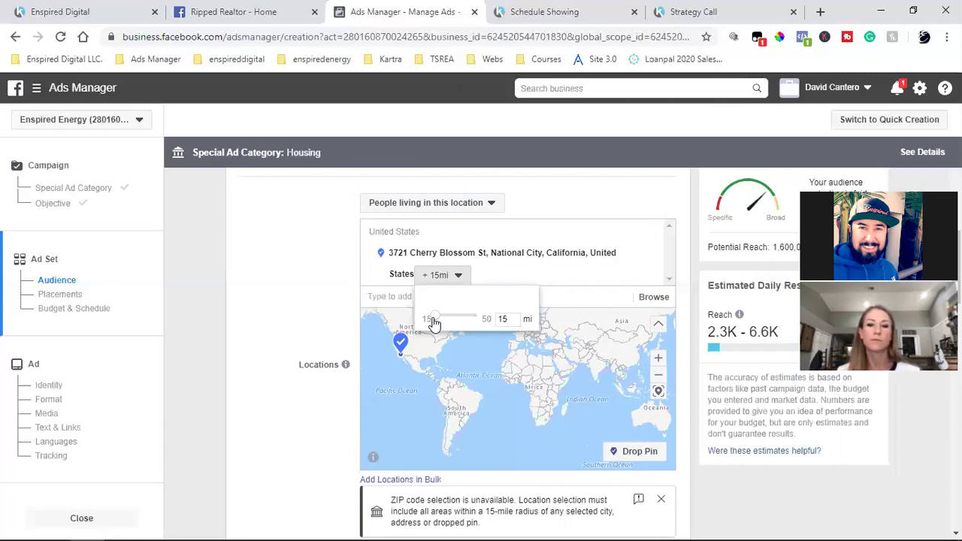
{"action": "left_click", "coordinate": [298, 280]}
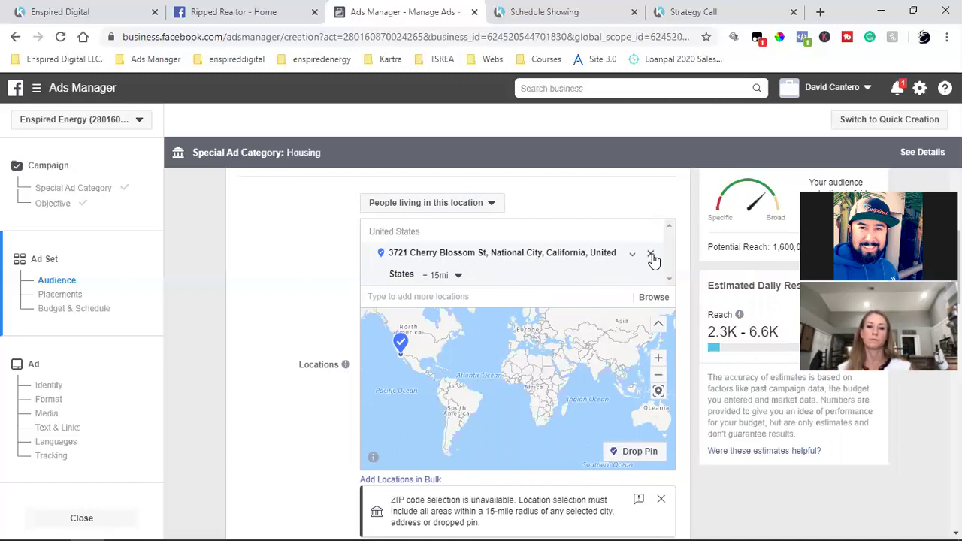
{"action": "scroll", "coordinate": [305, 305], "scroll_direction": "down", "scroll_amount": 2}
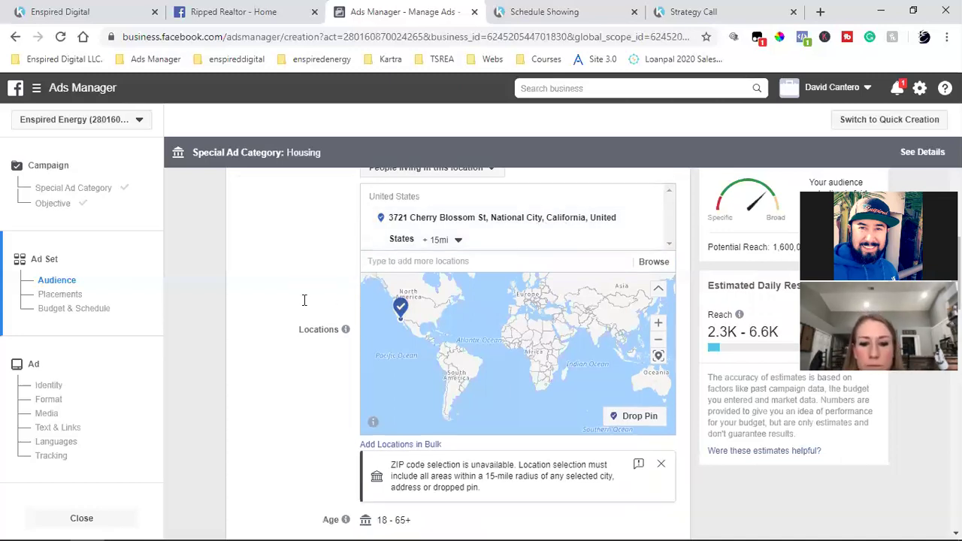
{"action": "scroll", "coordinate": [300, 316], "scroll_direction": "down", "scroll_amount": 1}
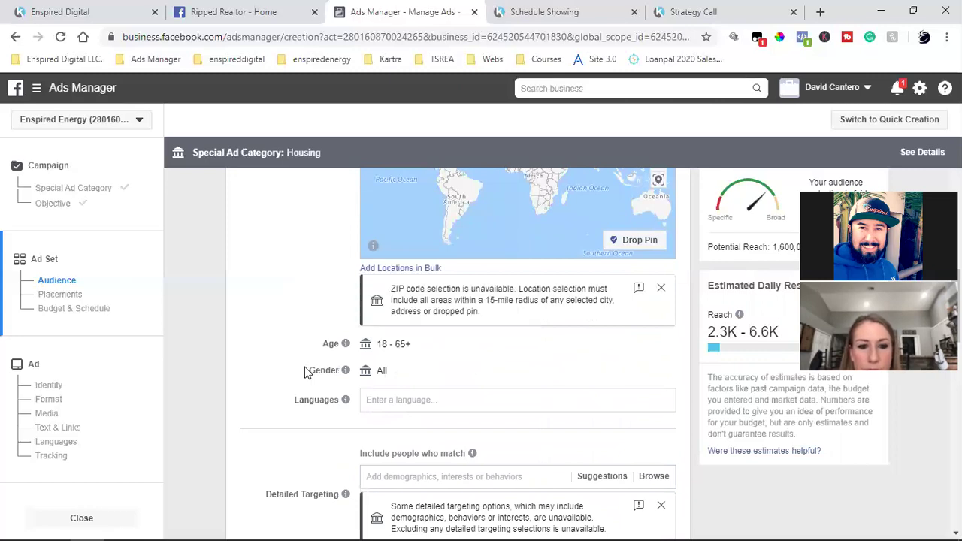
{"action": "scroll", "coordinate": [316, 361], "scroll_direction": "down", "scroll_amount": 1}
{"action": "left_click", "coordinate": [406, 330]}
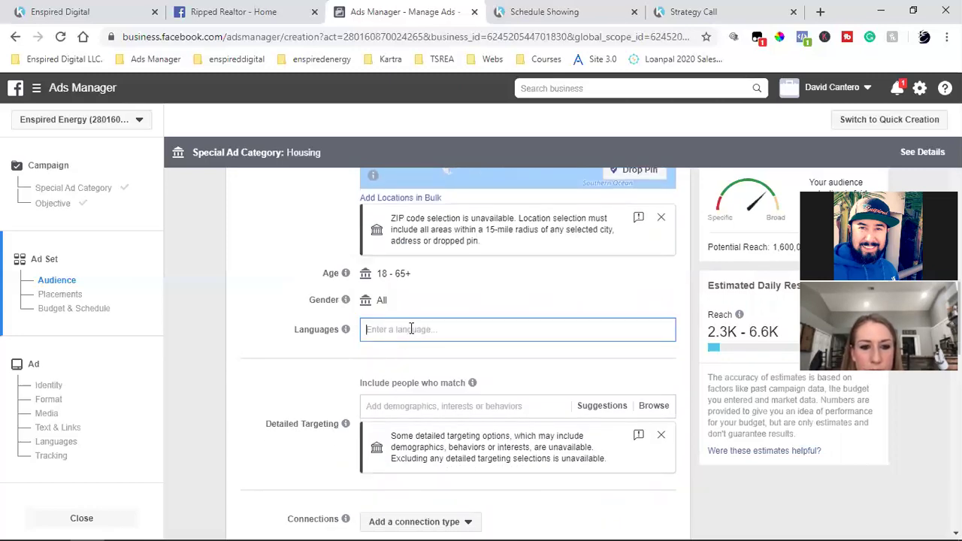
{"action": "type", "text": "en"}
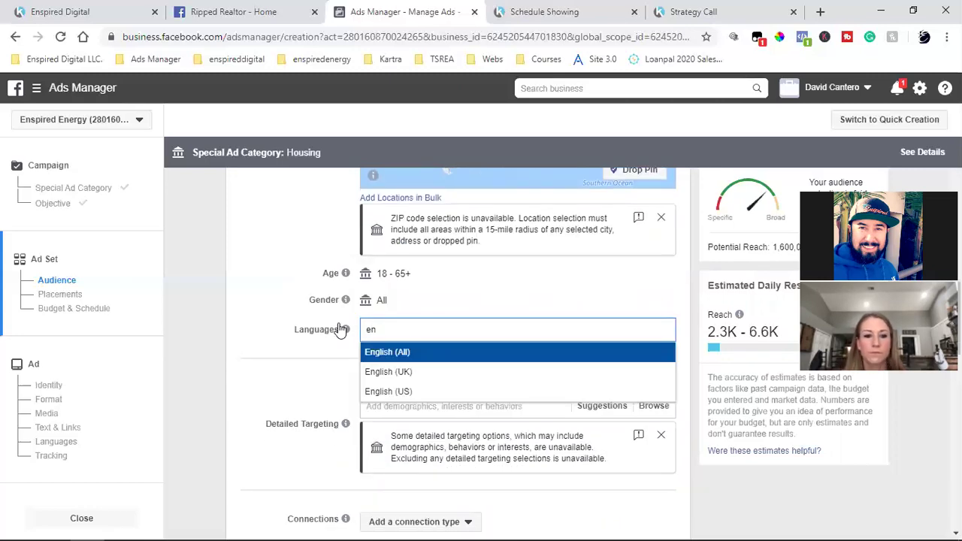
{"action": "key", "text": "Return"}
{"action": "scroll", "coordinate": [279, 293], "scroll_direction": "down", "scroll_amount": 3}
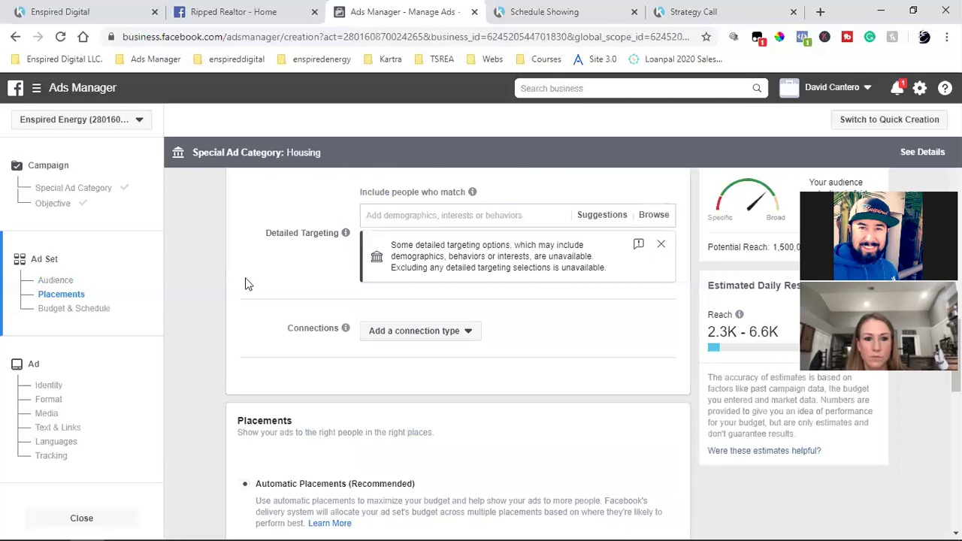
{"action": "scroll", "coordinate": [248, 297], "scroll_direction": "up", "scroll_amount": 1}
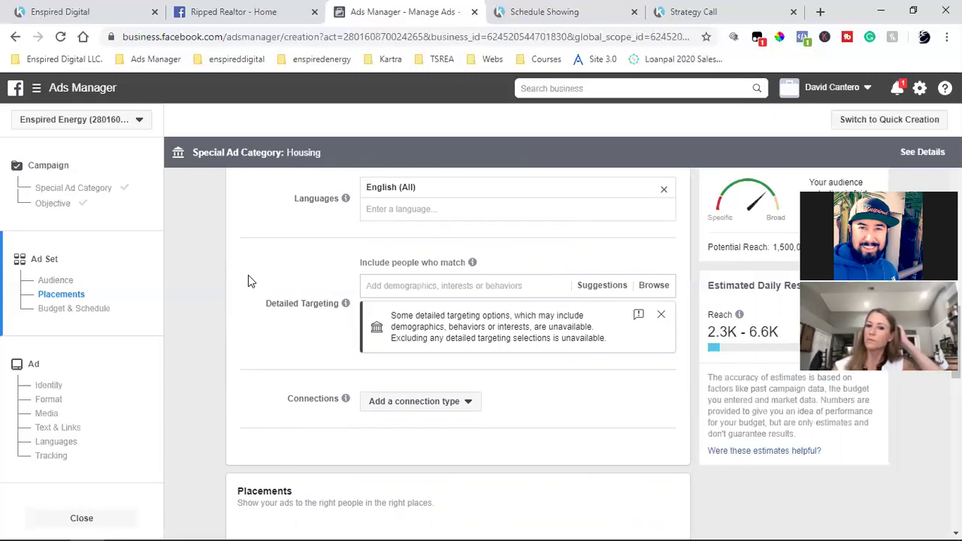
{"action": "scroll", "coordinate": [308, 327], "scroll_direction": "up", "scroll_amount": 5}
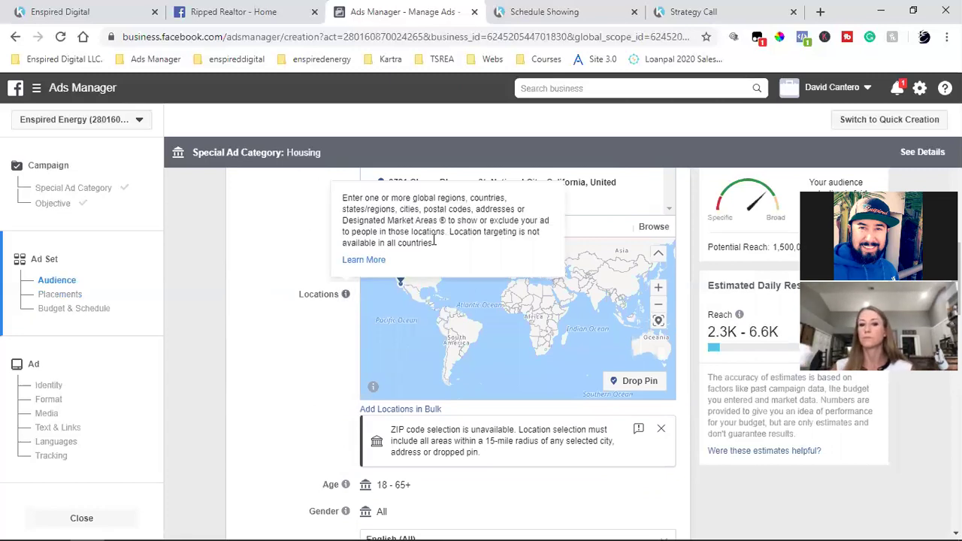
{"action": "scroll", "coordinate": [269, 295], "scroll_direction": "up", "scroll_amount": 2}
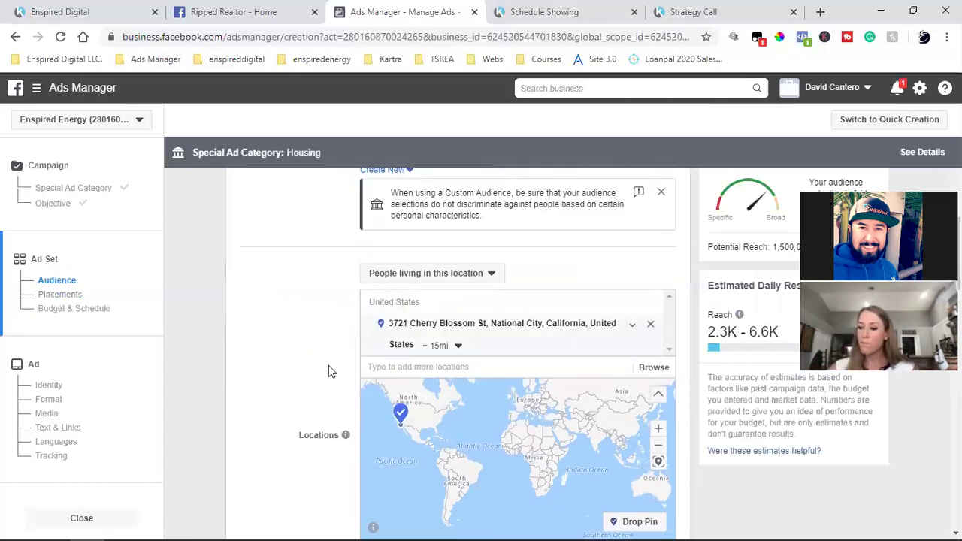
{"action": "scroll", "coordinate": [293, 366], "scroll_direction": "down", "scroll_amount": 5}
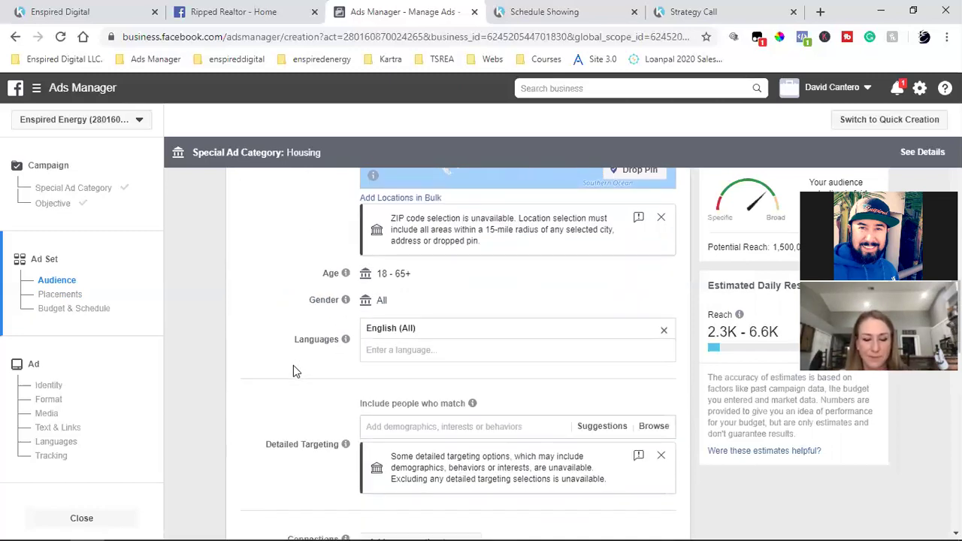
{"action": "scroll", "coordinate": [293, 365], "scroll_direction": "up", "scroll_amount": 1}
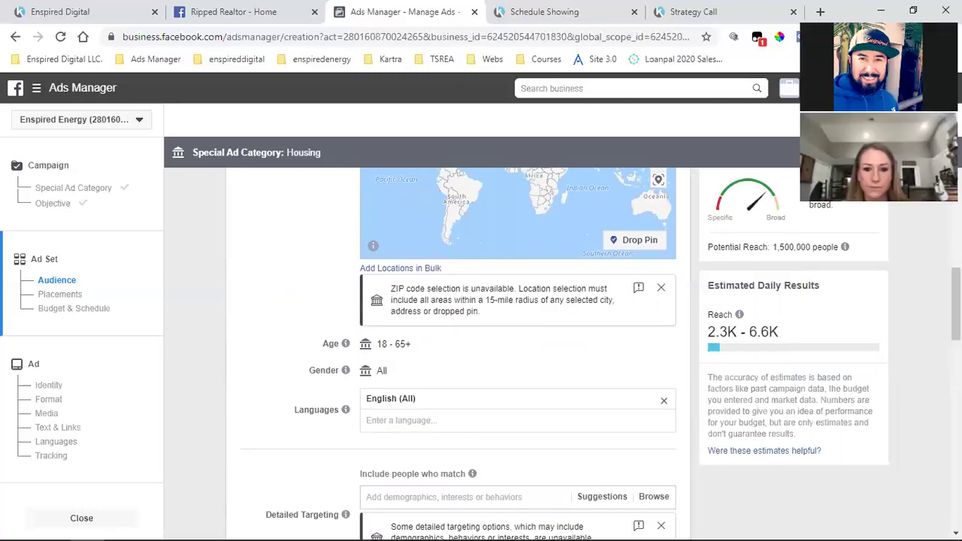
{"action": "mouse_move", "coordinate": [388, 354]}
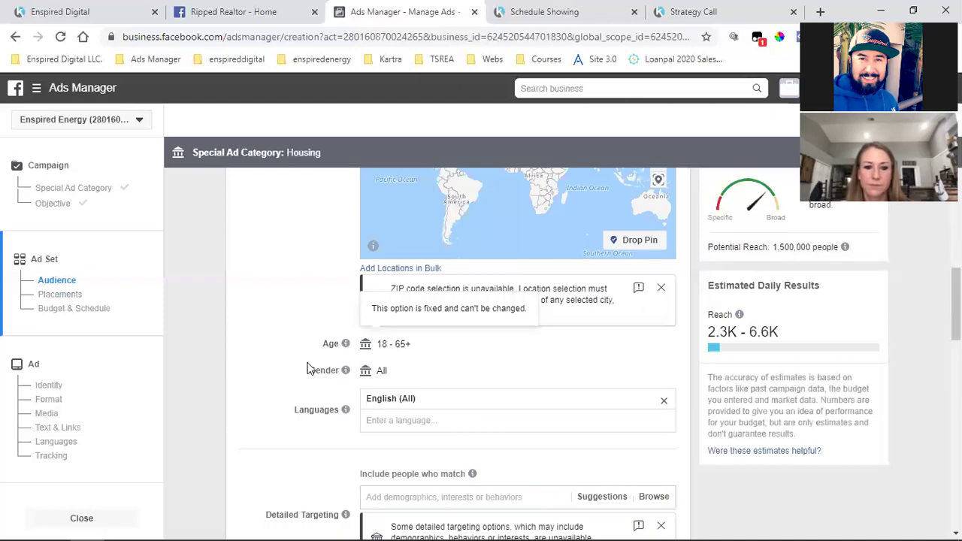
{"action": "scroll", "coordinate": [278, 396], "scroll_direction": "down", "scroll_amount": 2}
{"action": "scroll", "coordinate": [279, 396], "scroll_direction": "down", "scroll_amount": 1}
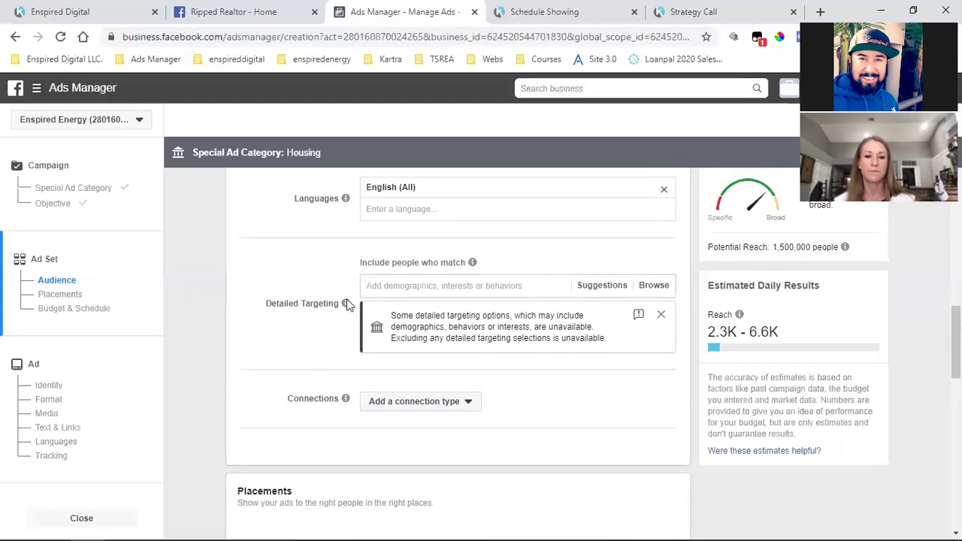
{"action": "scroll", "coordinate": [302, 362], "scroll_direction": "down", "scroll_amount": 1}
{"action": "scroll", "coordinate": [302, 362], "scroll_direction": "down", "scroll_amount": 1}
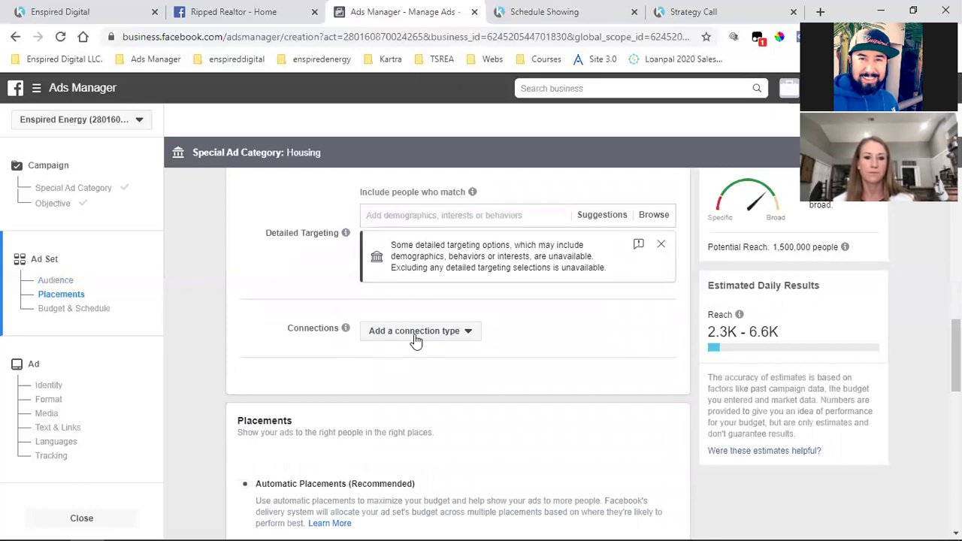
{"action": "left_click", "coordinate": [415, 333]}
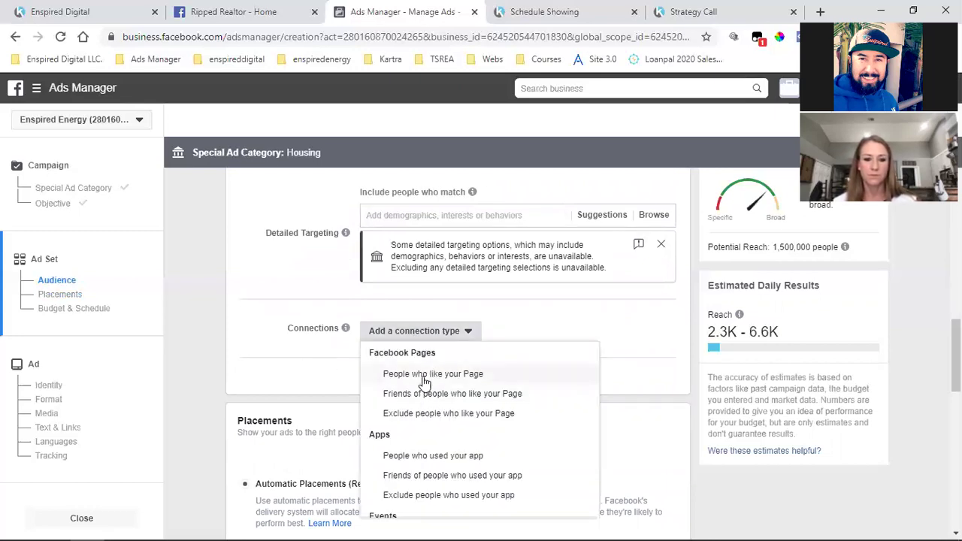
{"action": "left_click", "coordinate": [450, 413]}
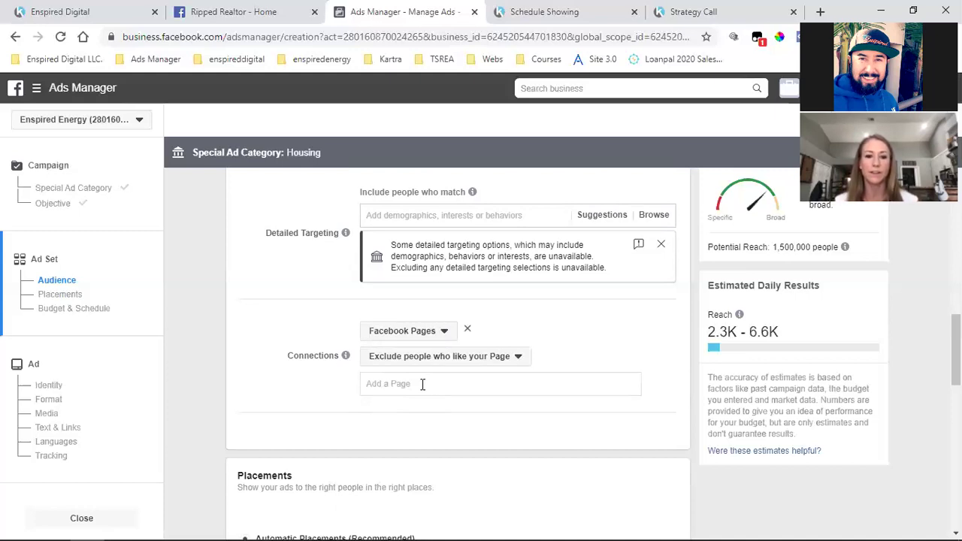
{"action": "scroll", "coordinate": [423, 384], "scroll_direction": "up", "scroll_amount": 5}
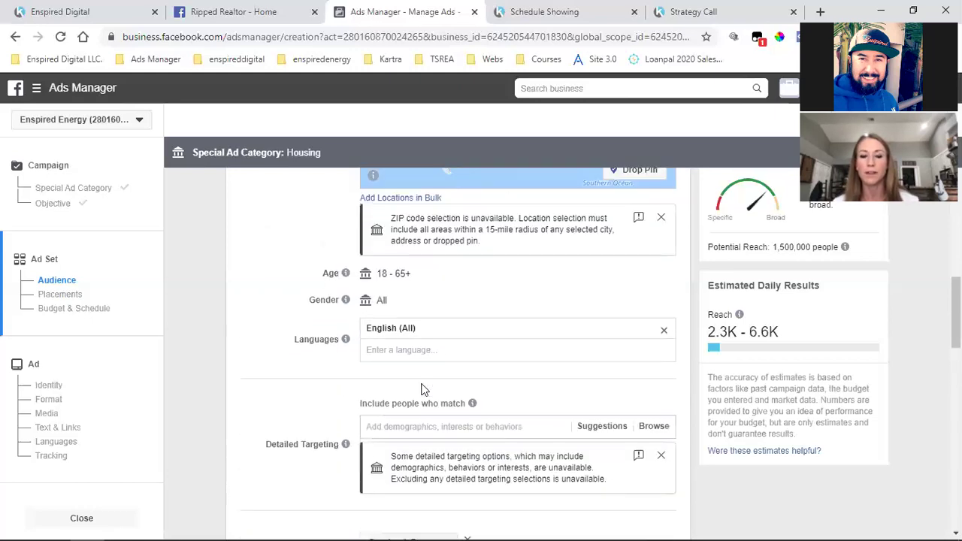
{"action": "scroll", "coordinate": [423, 385], "scroll_direction": "down", "scroll_amount": 5}
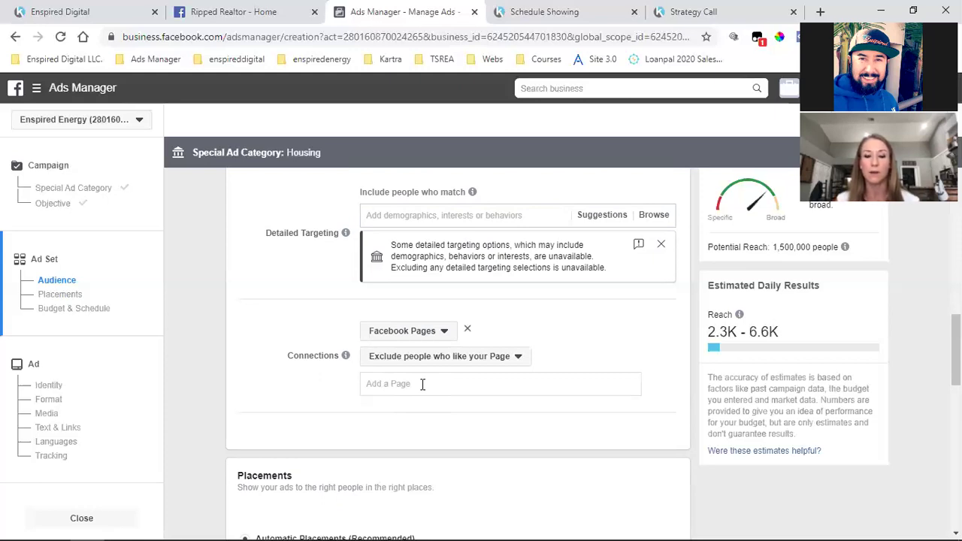
{"action": "left_click", "coordinate": [423, 384]}
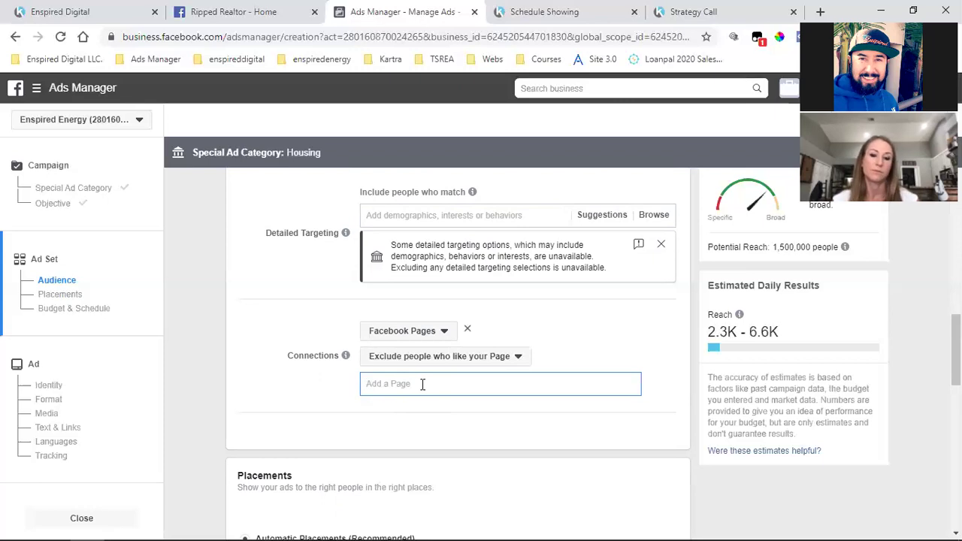
{"action": "type", "text": "ene"}
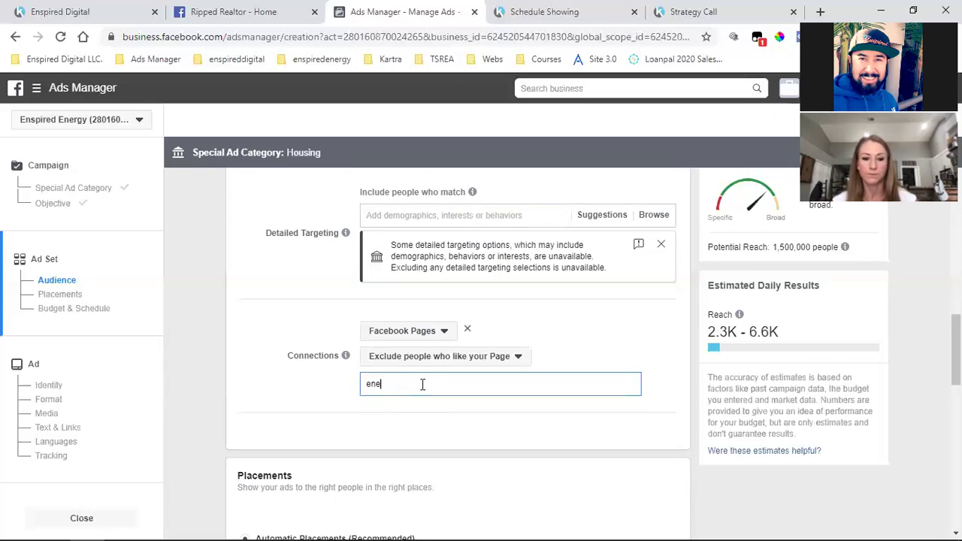
{"action": "key", "text": "BackSpace"}
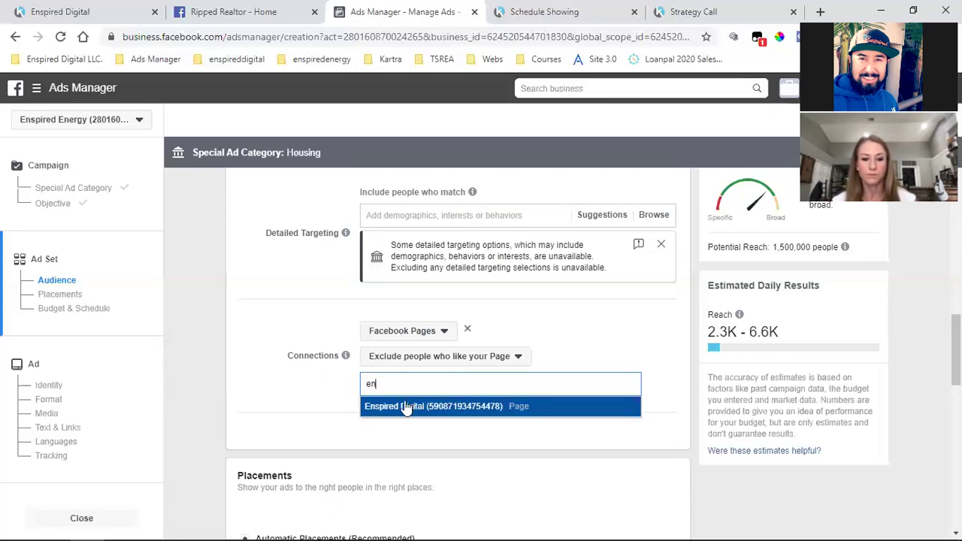
{"action": "left_click", "coordinate": [406, 401]}
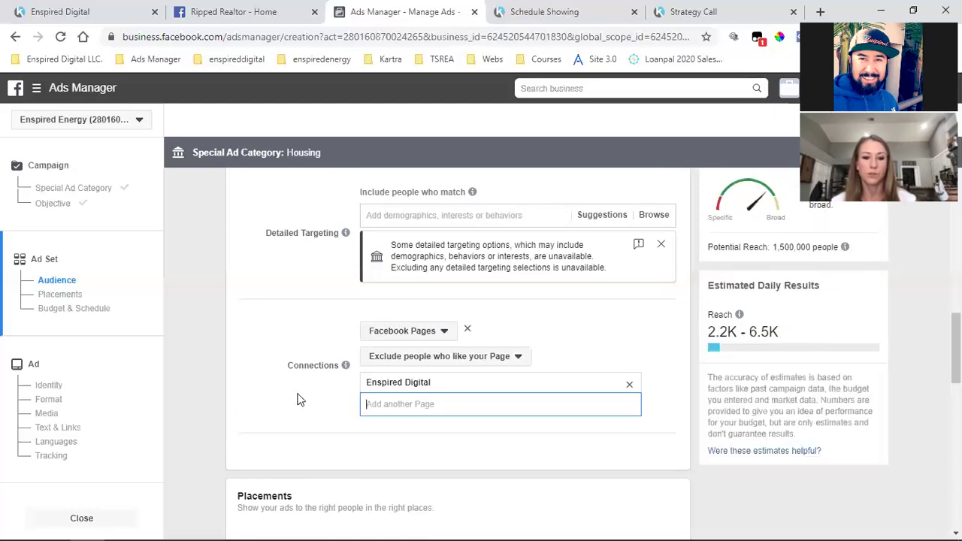
{"action": "left_click", "coordinate": [470, 331]}
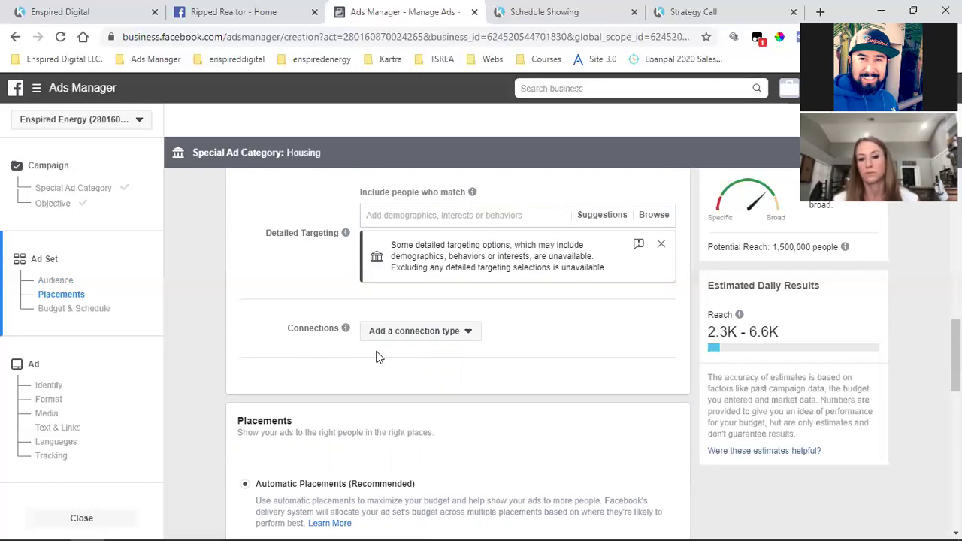
Switch the housing ad set to Manual Placements, then go to the Ripped Realtor Facebook page
{"action": "scroll", "coordinate": [321, 359], "scroll_direction": "down", "scroll_amount": 3}
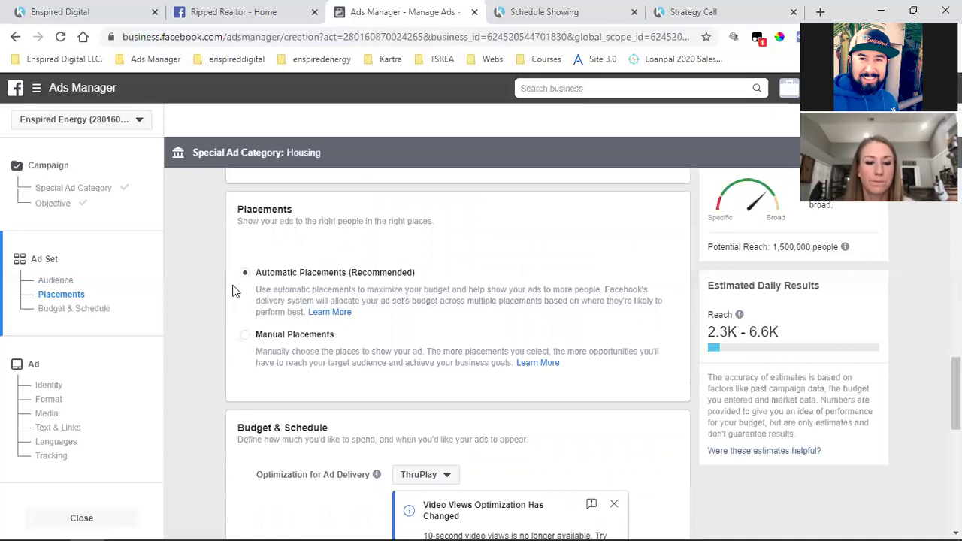
{"action": "left_click", "coordinate": [243, 340]}
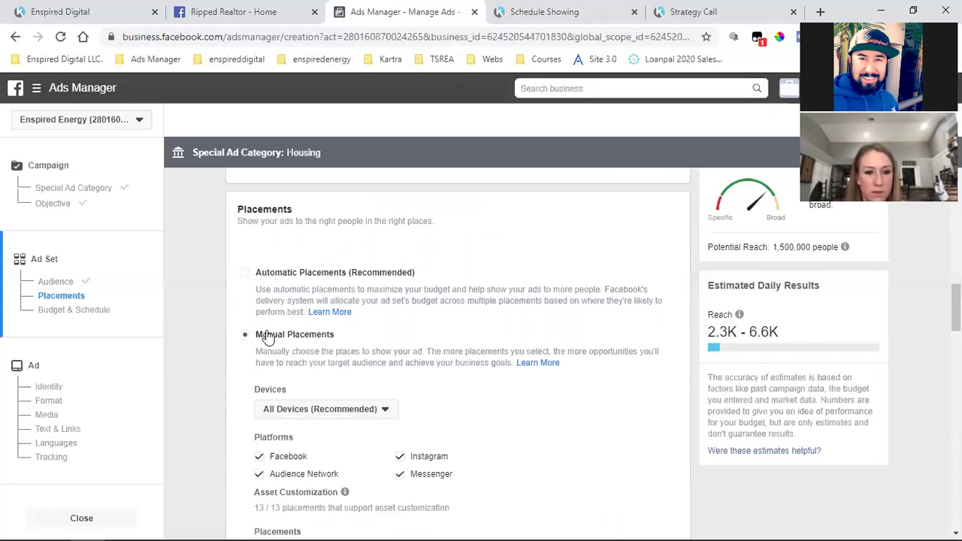
{"action": "left_click", "coordinate": [245, 274]}
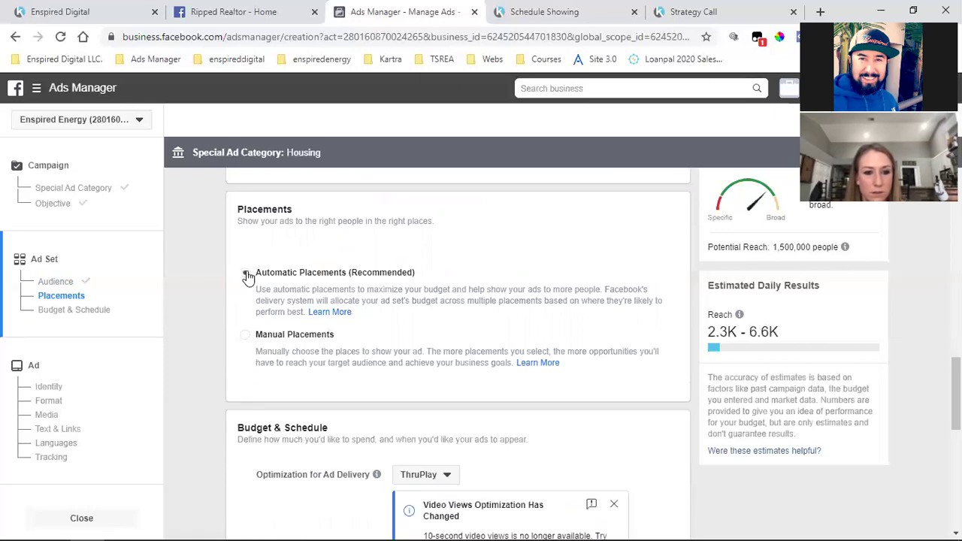
{"action": "left_click", "coordinate": [468, 341]}
{"action": "scroll", "coordinate": [315, 301], "scroll_direction": "down", "scroll_amount": 1}
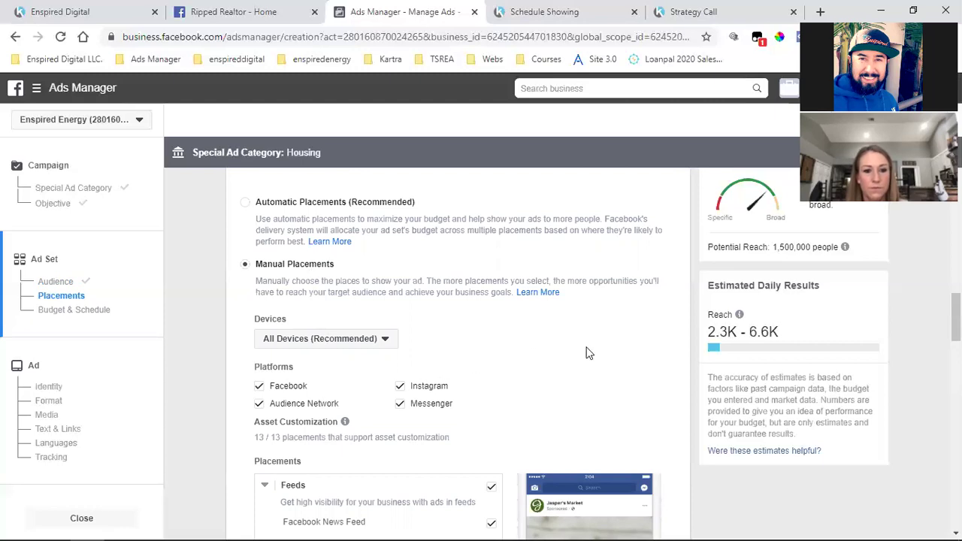
{"action": "left_click", "coordinate": [233, 11]}
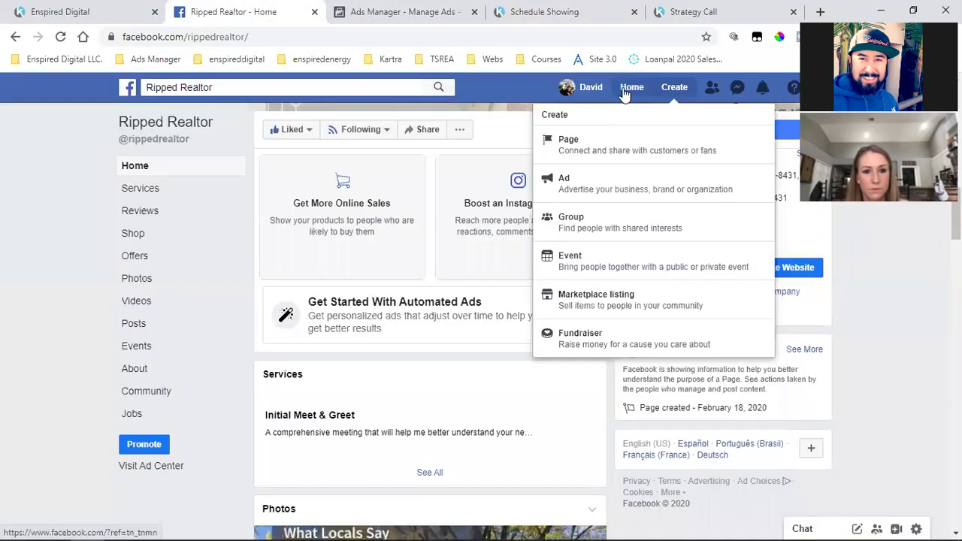
Load the Facebook News Feed and scroll through its Sponsored posts
{"action": "left_click", "coordinate": [629, 88]}
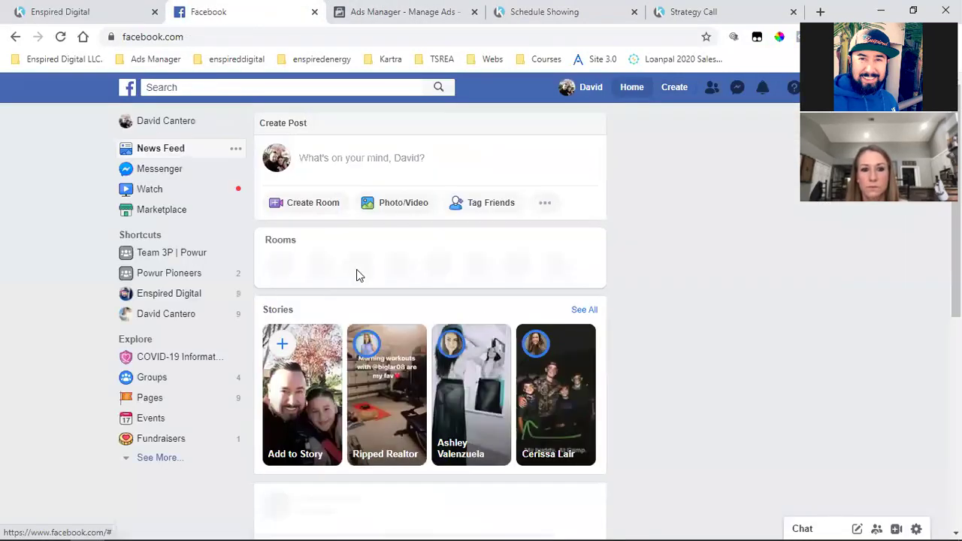
{"action": "scroll", "coordinate": [489, 268], "scroll_direction": "down", "scroll_amount": 3}
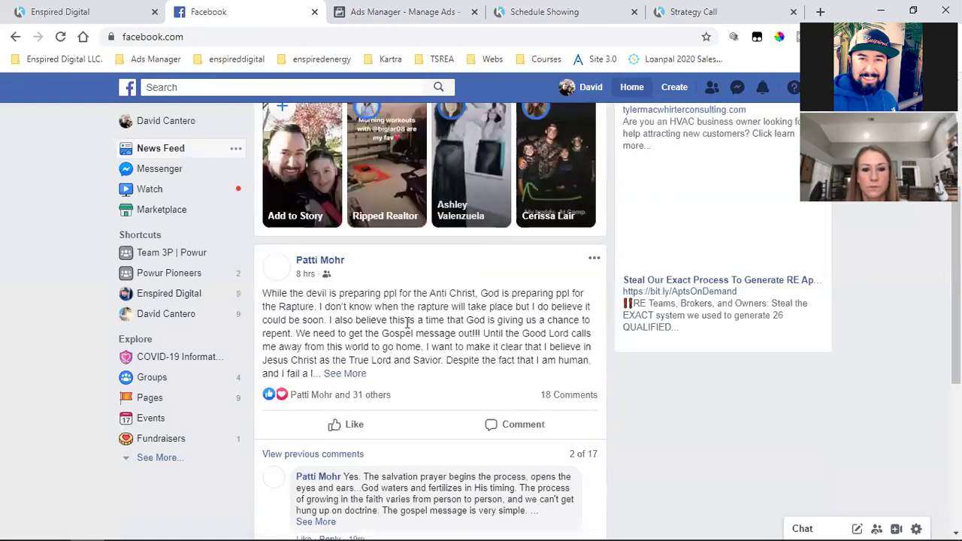
{"action": "scroll", "coordinate": [408, 312], "scroll_direction": "down", "scroll_amount": 2}
{"action": "scroll", "coordinate": [412, 297], "scroll_direction": "down", "scroll_amount": 1}
{"action": "key", "text": "ctrl+Tab"}
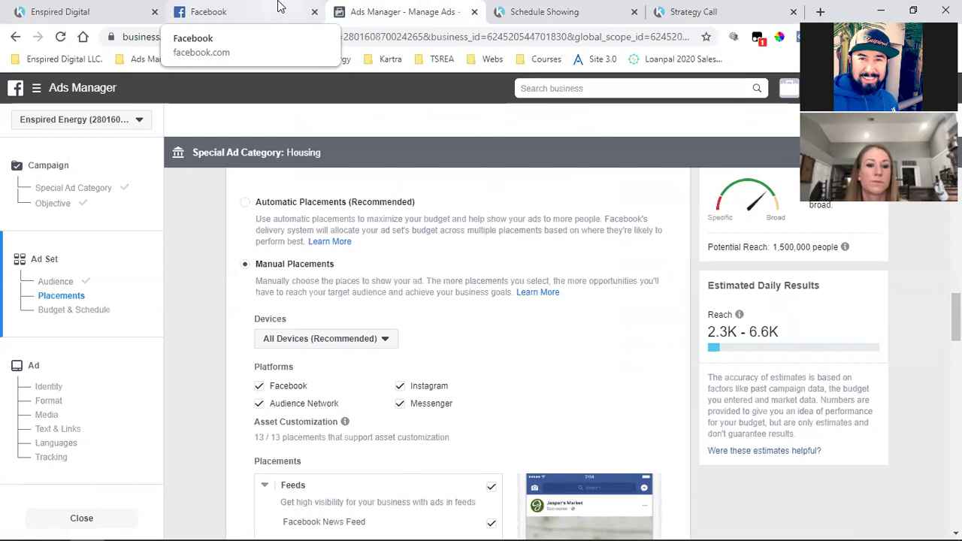
Review more Sponsored ads in the News Feed, then return to the Ads Manager placements page
{"action": "left_click", "coordinate": [278, 6]}
{"action": "scroll", "coordinate": [695, 233], "scroll_direction": "up", "scroll_amount": 5}
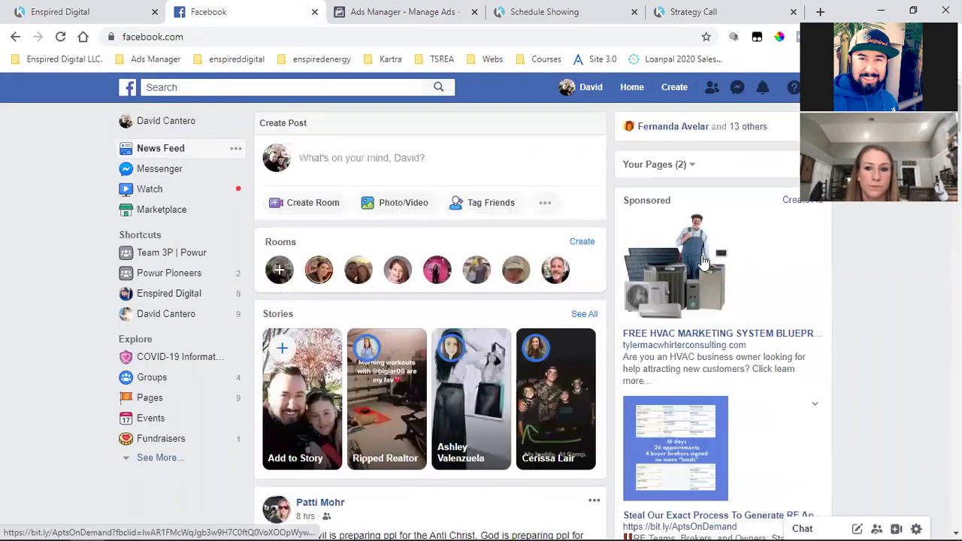
{"action": "scroll", "coordinate": [665, 162], "scroll_direction": "down", "scroll_amount": 1}
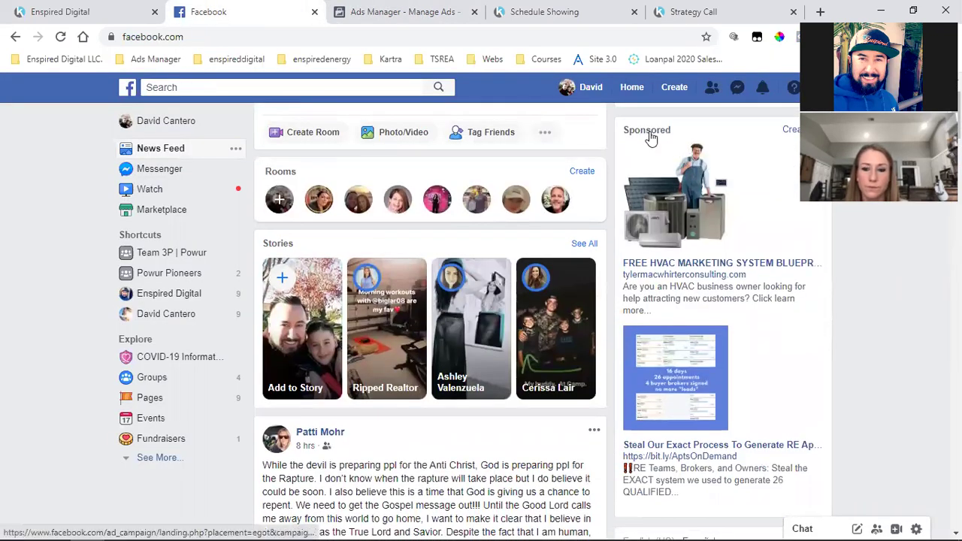
{"action": "scroll", "coordinate": [678, 236], "scroll_direction": "down", "scroll_amount": 5}
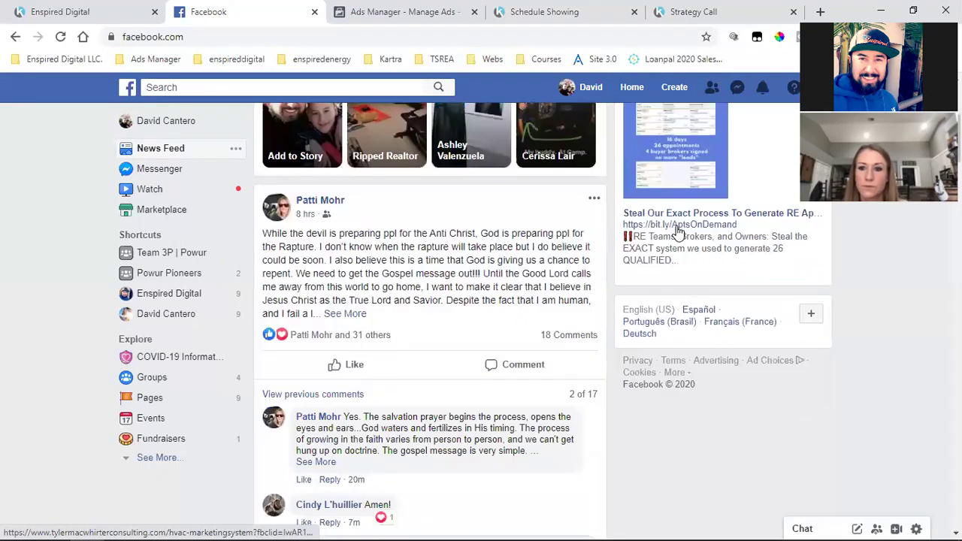
{"action": "left_click", "coordinate": [418, 11]}
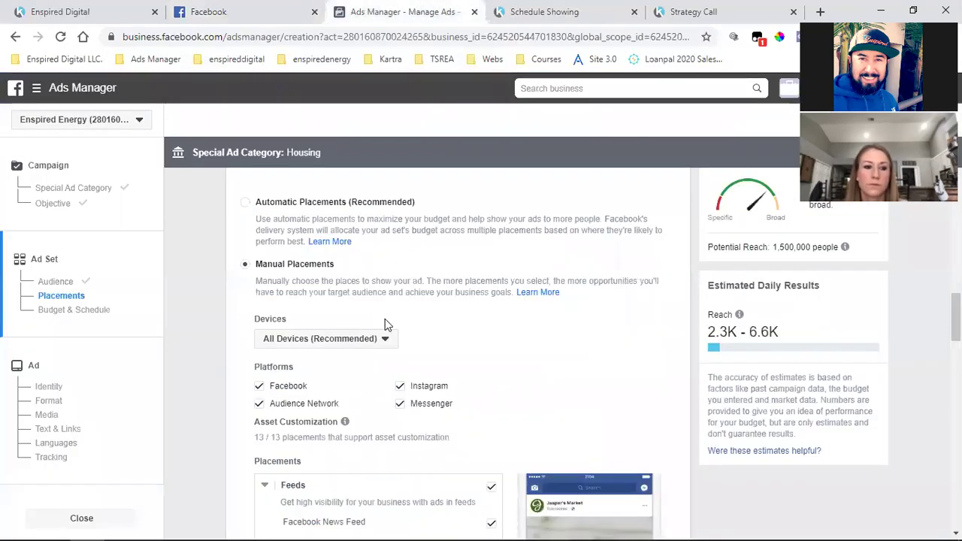
Uncheck Instagram, Messenger and Audience Network so placements run on Facebook only
{"action": "left_click", "coordinate": [401, 388]}
{"action": "left_click", "coordinate": [400, 404]}
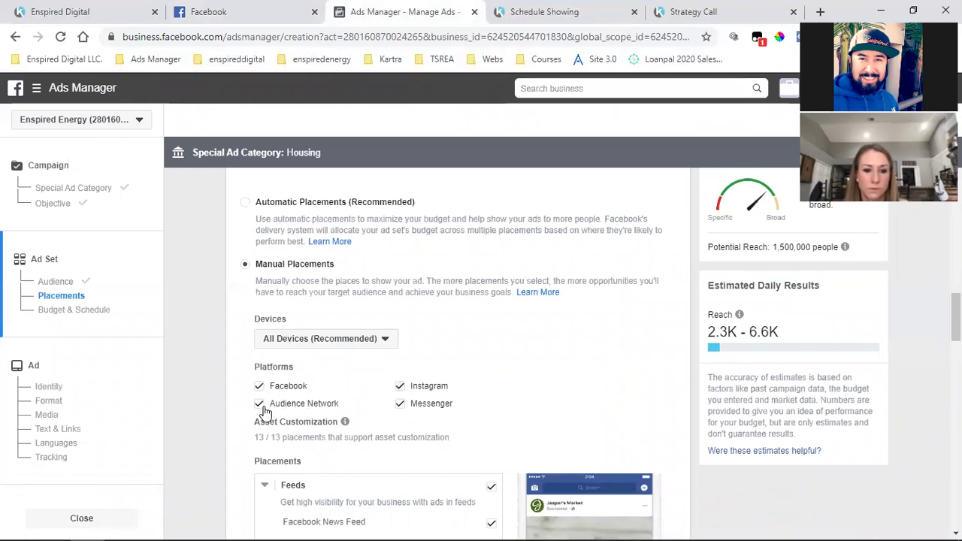
{"action": "left_click", "coordinate": [259, 403]}
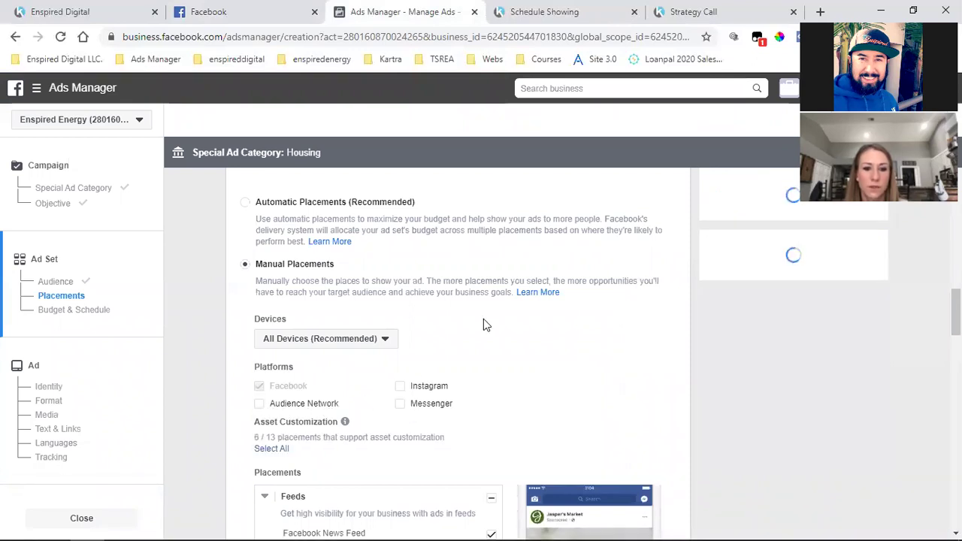
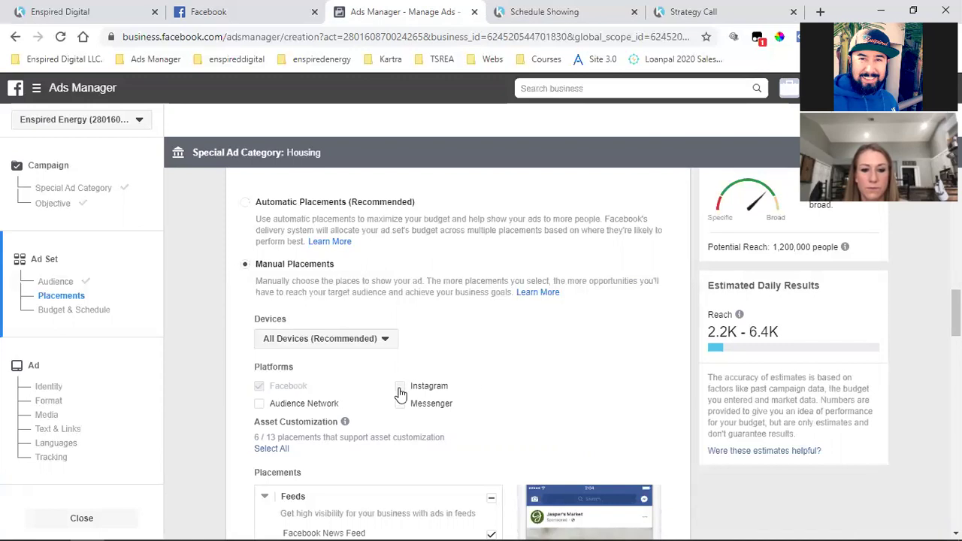
Make Facebook the only ad platform, with Instagram removed
{"action": "left_click", "coordinate": [400, 390]}
{"action": "left_click", "coordinate": [259, 387]}
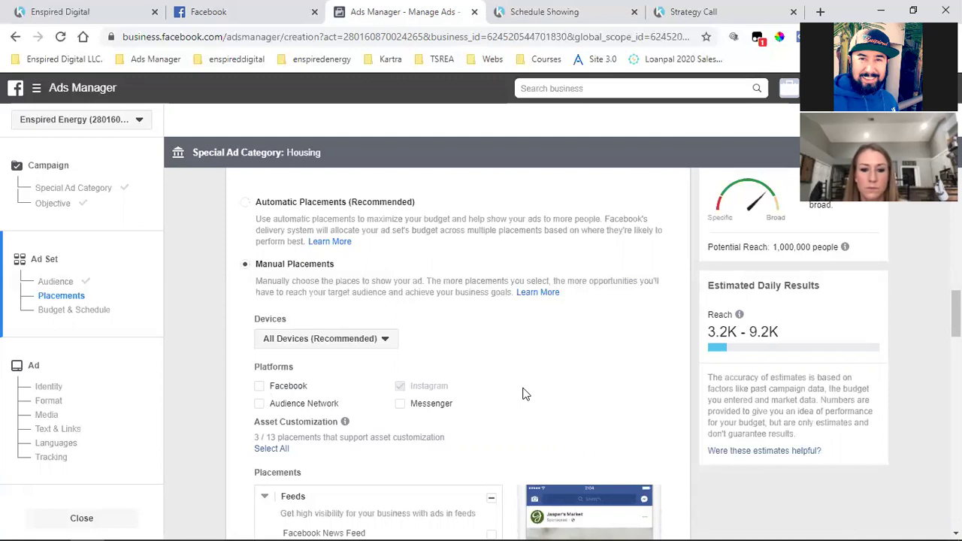
{"action": "left_click", "coordinate": [260, 387]}
{"action": "left_click", "coordinate": [400, 387]}
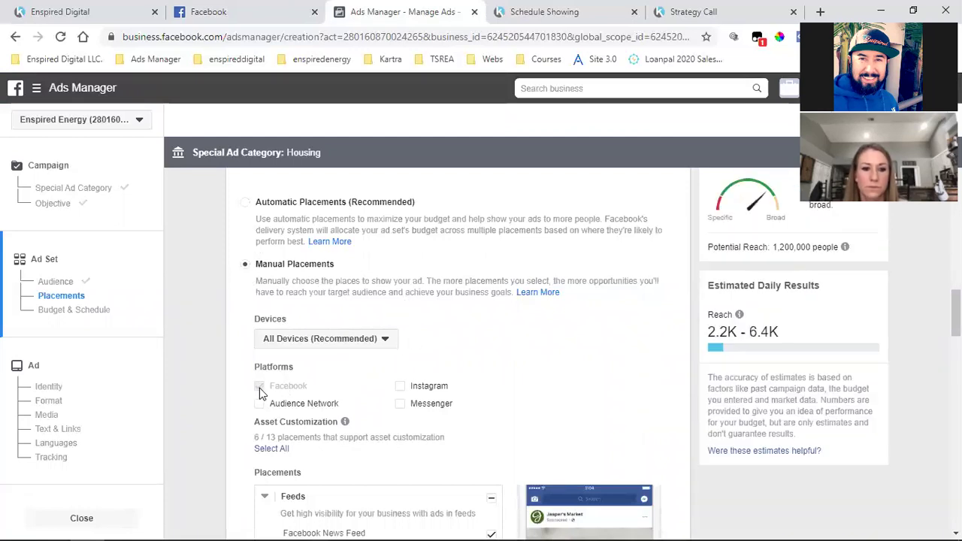
Turn off the Instant Articles / In-Article placements
{"action": "scroll", "coordinate": [256, 391], "scroll_direction": "down", "scroll_amount": 3}
{"action": "scroll", "coordinate": [496, 357], "scroll_direction": "down", "scroll_amount": 1}
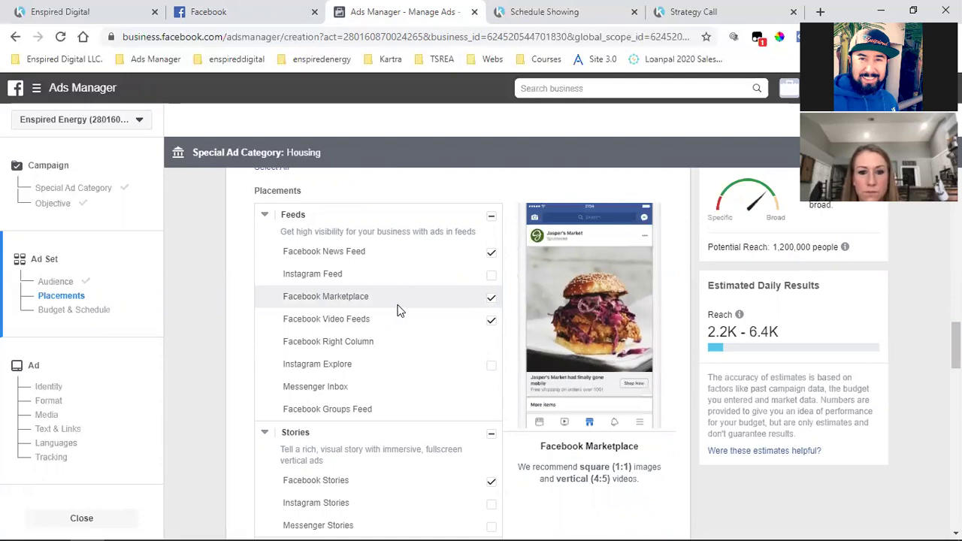
{"action": "scroll", "coordinate": [389, 326], "scroll_direction": "down", "scroll_amount": 2}
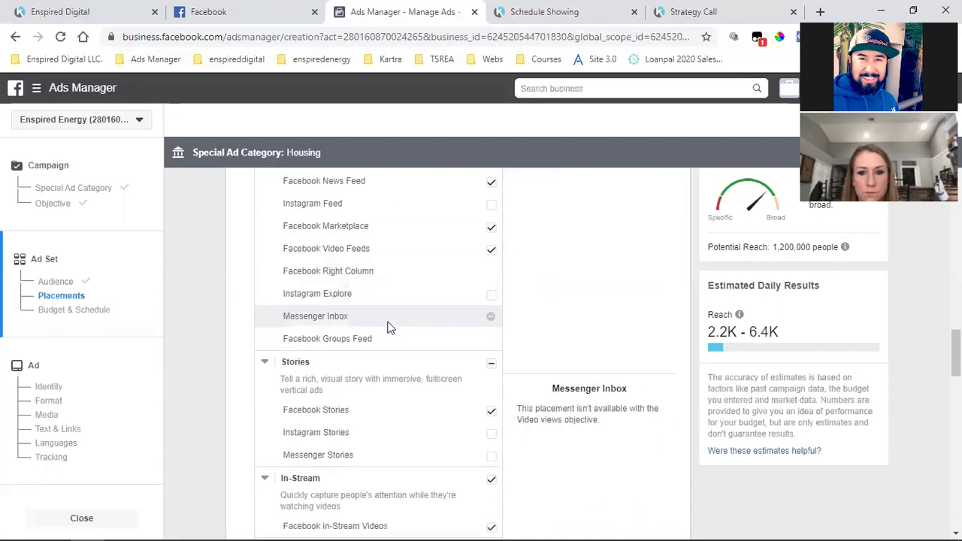
{"action": "scroll", "coordinate": [388, 345], "scroll_direction": "down", "scroll_amount": 1}
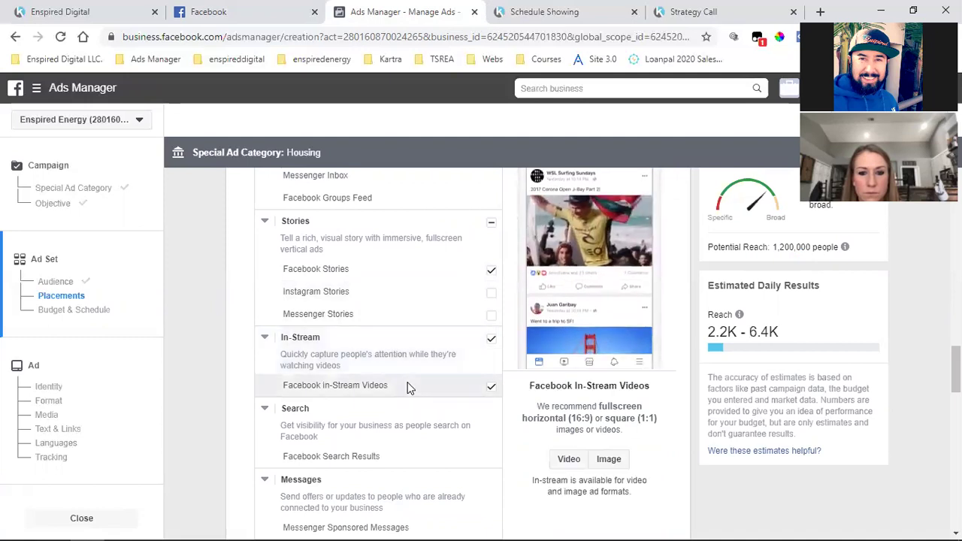
{"action": "scroll", "coordinate": [410, 387], "scroll_direction": "down", "scroll_amount": 1}
{"action": "scroll", "coordinate": [409, 388], "scroll_direction": "down", "scroll_amount": 2}
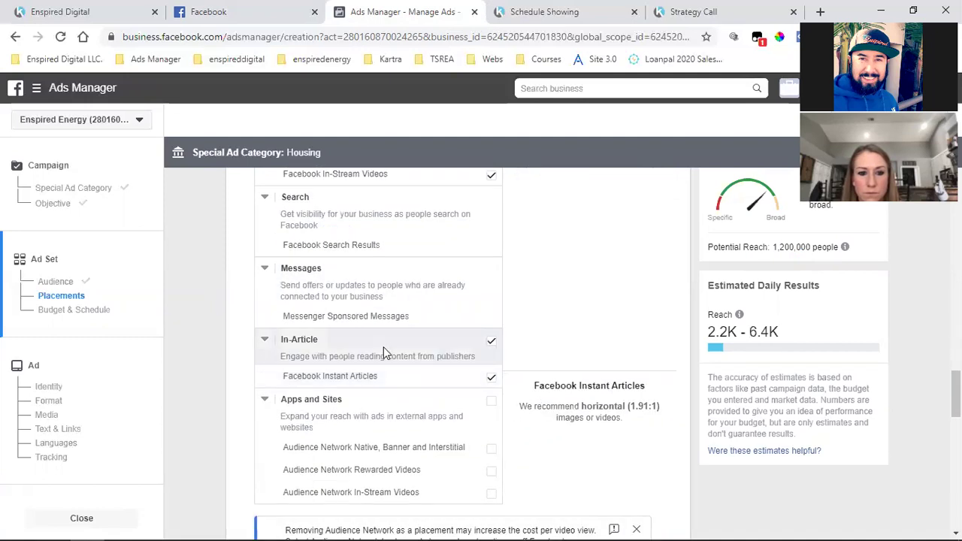
{"action": "scroll", "coordinate": [483, 349], "scroll_direction": "down", "scroll_amount": 2}
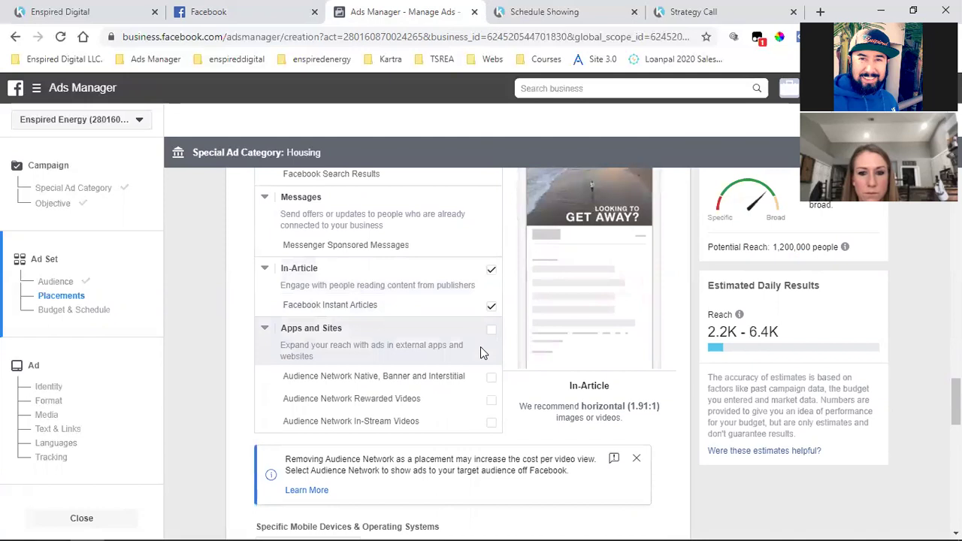
{"action": "scroll", "coordinate": [513, 368], "scroll_direction": "up", "scroll_amount": 1}
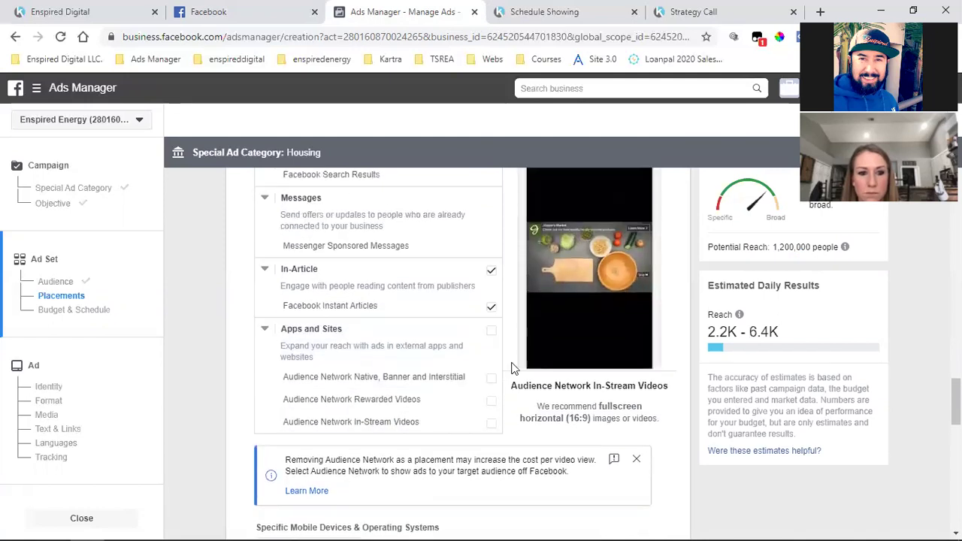
{"action": "left_click", "coordinate": [494, 304]}
{"action": "left_click", "coordinate": [494, 273]}
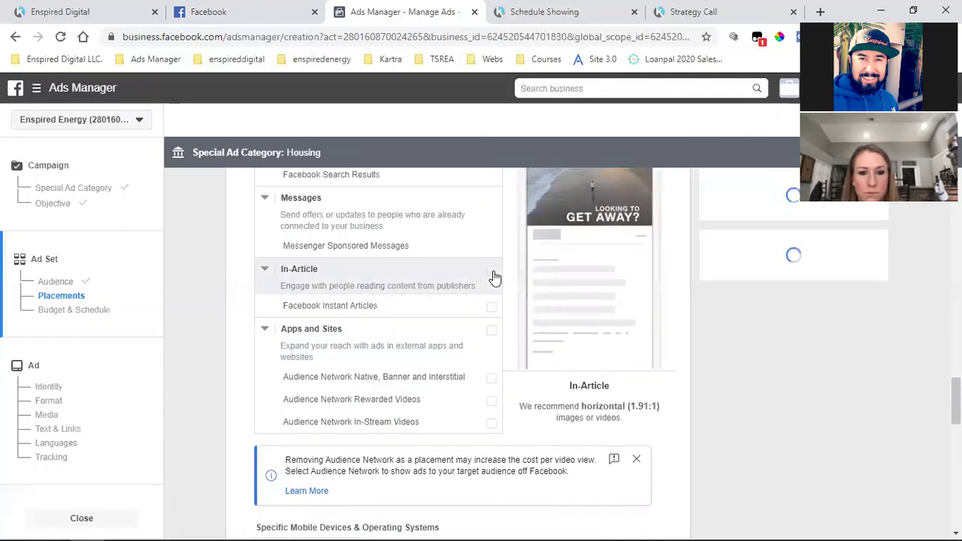
{"action": "left_click", "coordinate": [493, 272]}
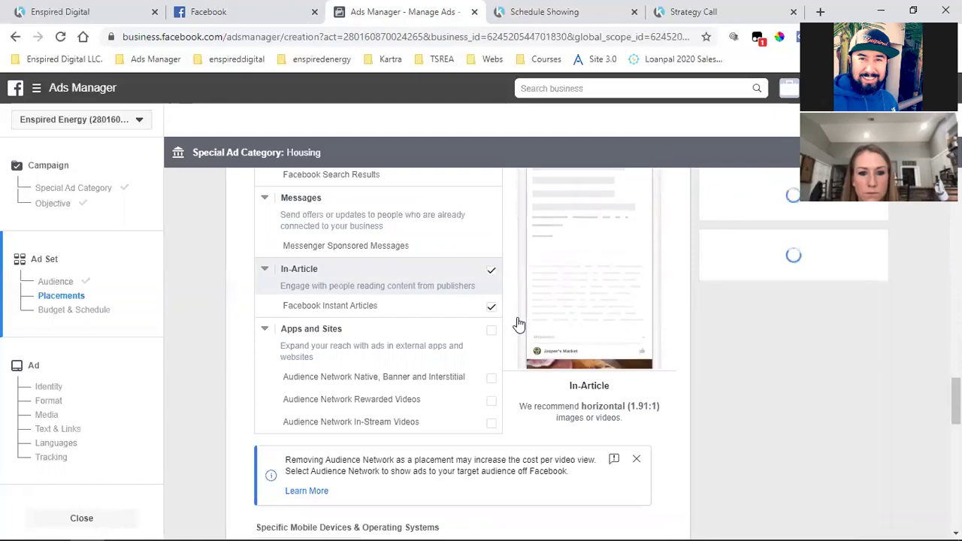
Uncheck In-Stream Videos, Stories, Video Feeds and Marketplace, leaving only Facebook News Feed
{"action": "scroll", "coordinate": [517, 319], "scroll_direction": "up", "scroll_amount": 2}
{"action": "scroll", "coordinate": [517, 323], "scroll_direction": "up", "scroll_amount": 2}
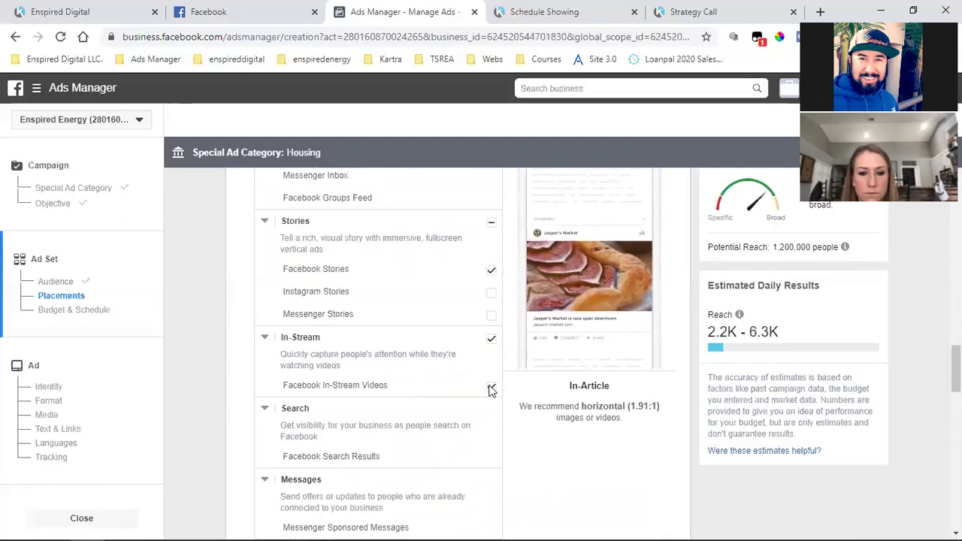
{"action": "left_click", "coordinate": [491, 339]}
{"action": "left_click", "coordinate": [490, 270]}
{"action": "scroll", "coordinate": [512, 339], "scroll_direction": "up", "scroll_amount": 3}
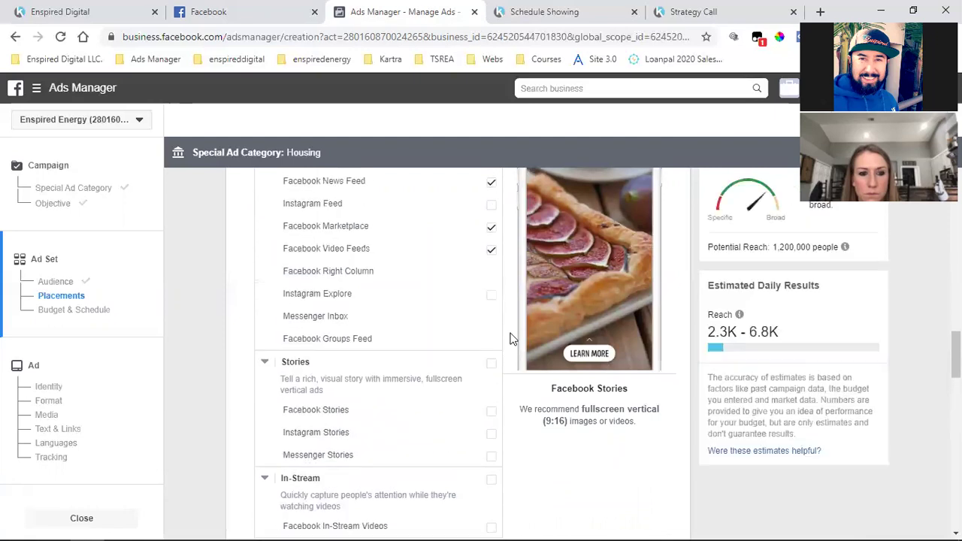
{"action": "left_click", "coordinate": [490, 322]}
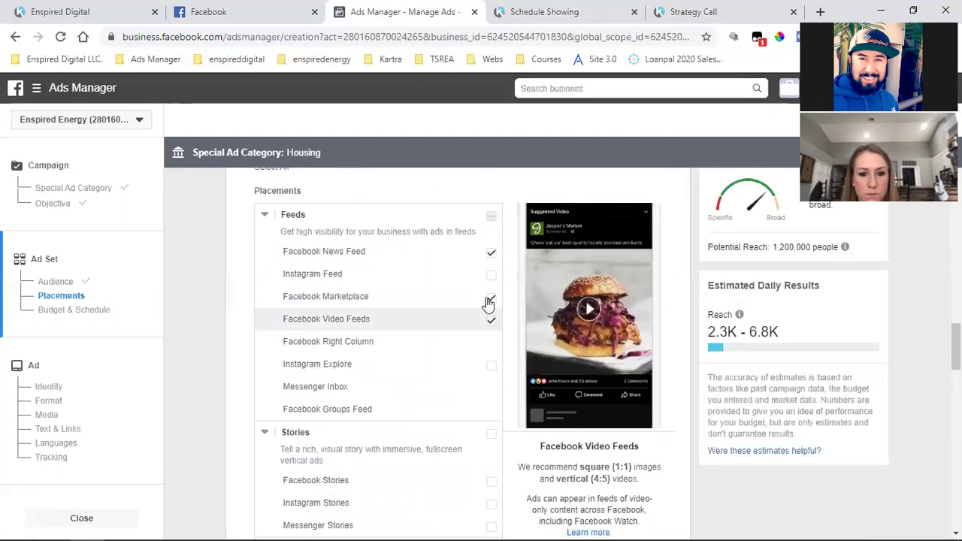
{"action": "left_click", "coordinate": [490, 301]}
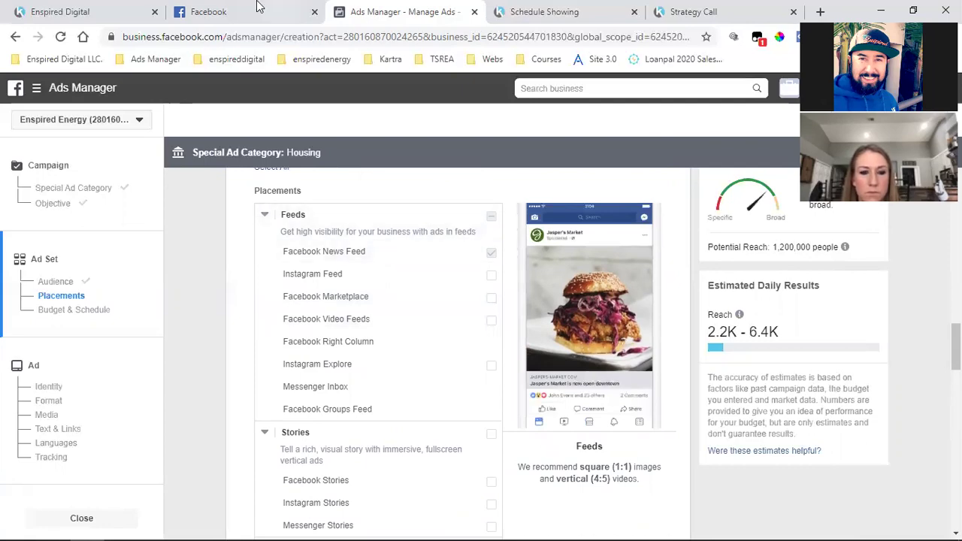
{"action": "key", "text": "ctrl+shift+Tab"}
Scroll the Facebook news feed to a sponsored video ad, then return to Ads Manager
{"action": "scroll", "coordinate": [444, 203], "scroll_direction": "down", "scroll_amount": 3}
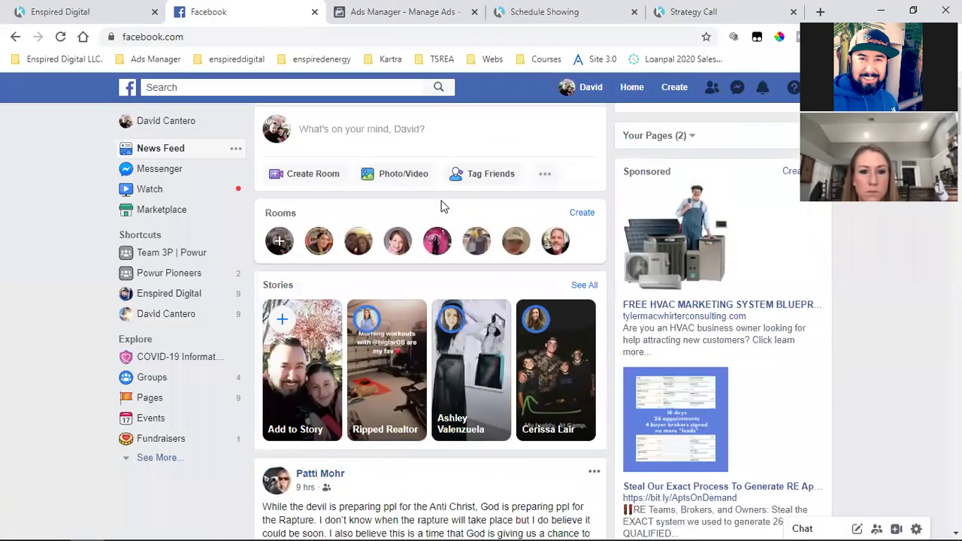
{"action": "scroll", "coordinate": [427, 391], "scroll_direction": "down", "scroll_amount": 5}
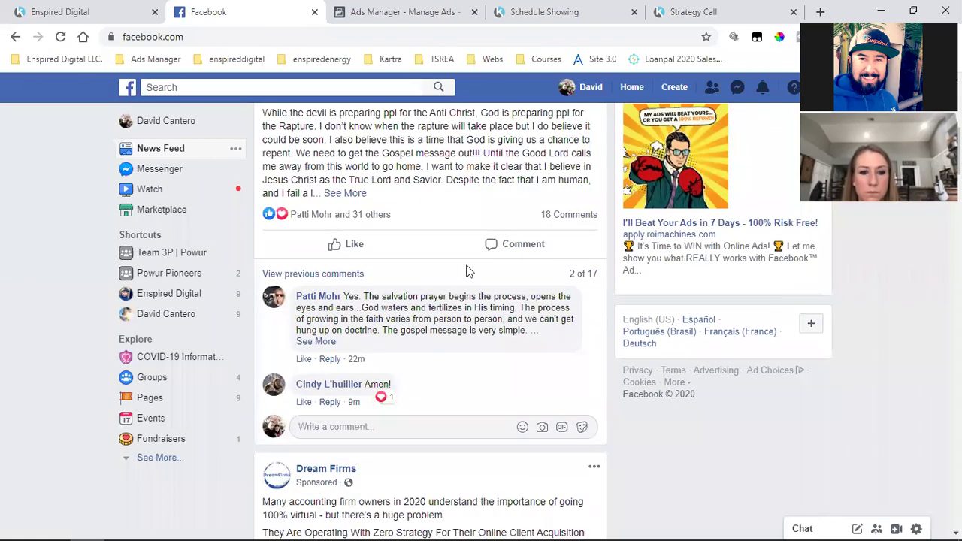
{"action": "scroll", "coordinate": [556, 301], "scroll_direction": "down", "scroll_amount": 4}
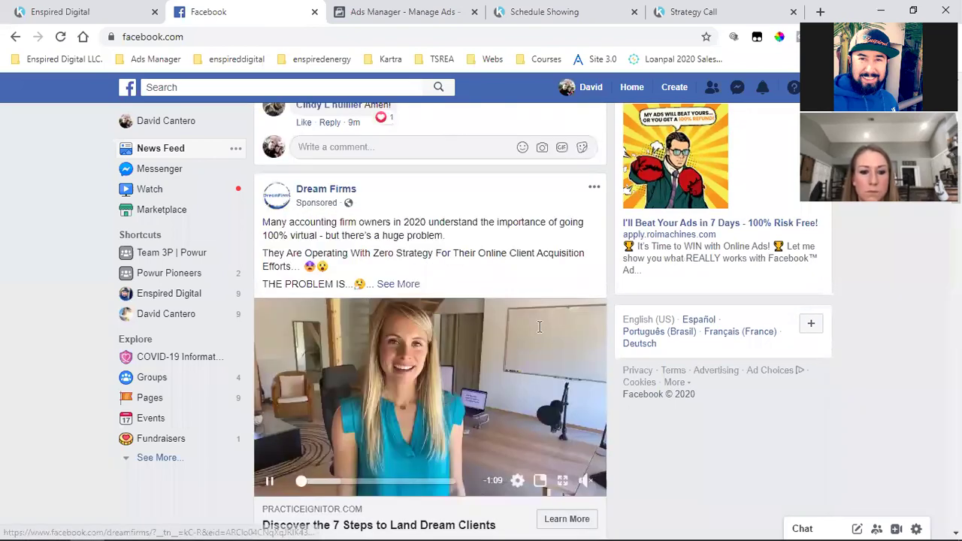
{"action": "scroll", "coordinate": [554, 242], "scroll_direction": "up", "scroll_amount": 1}
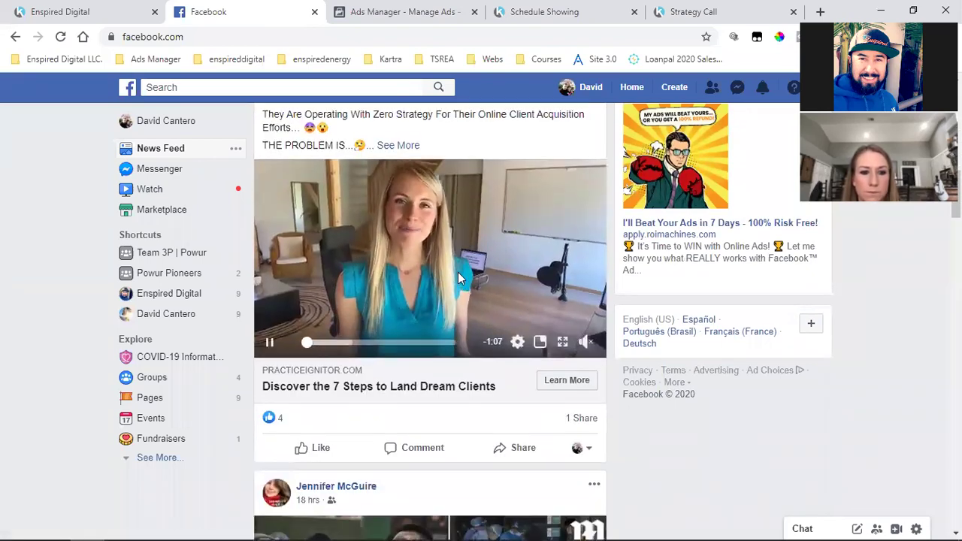
{"action": "scroll", "coordinate": [458, 272], "scroll_direction": "up", "scroll_amount": 2}
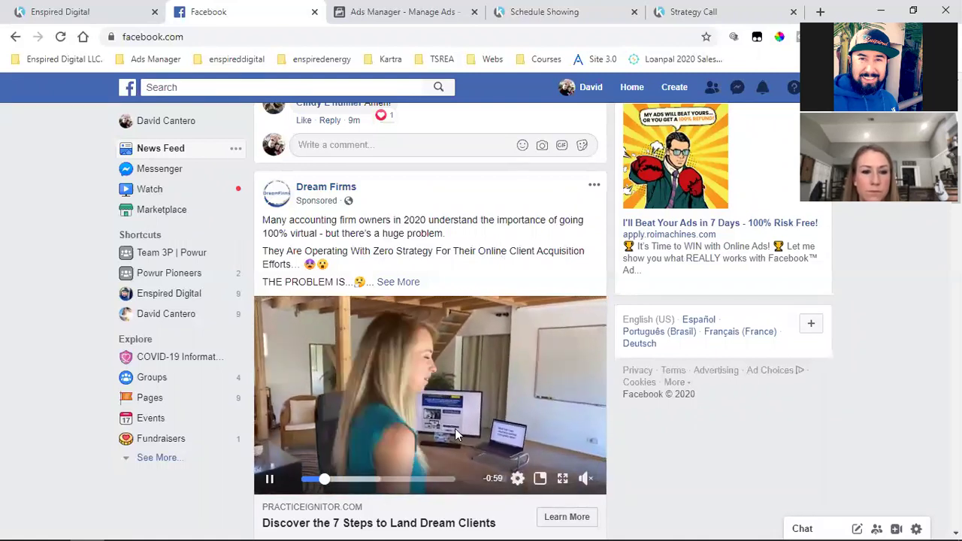
{"action": "left_click", "coordinate": [380, 11]}
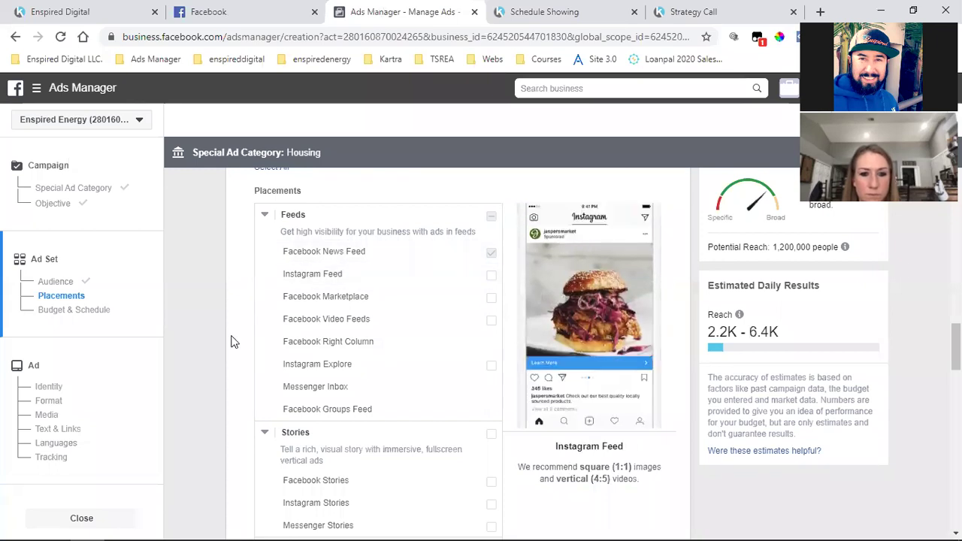
Scroll the ad set form down to the Budget & Schedule section
{"action": "scroll", "coordinate": [218, 345], "scroll_direction": "up", "scroll_amount": 2}
{"action": "scroll", "coordinate": [211, 349], "scroll_direction": "down", "scroll_amount": 5}
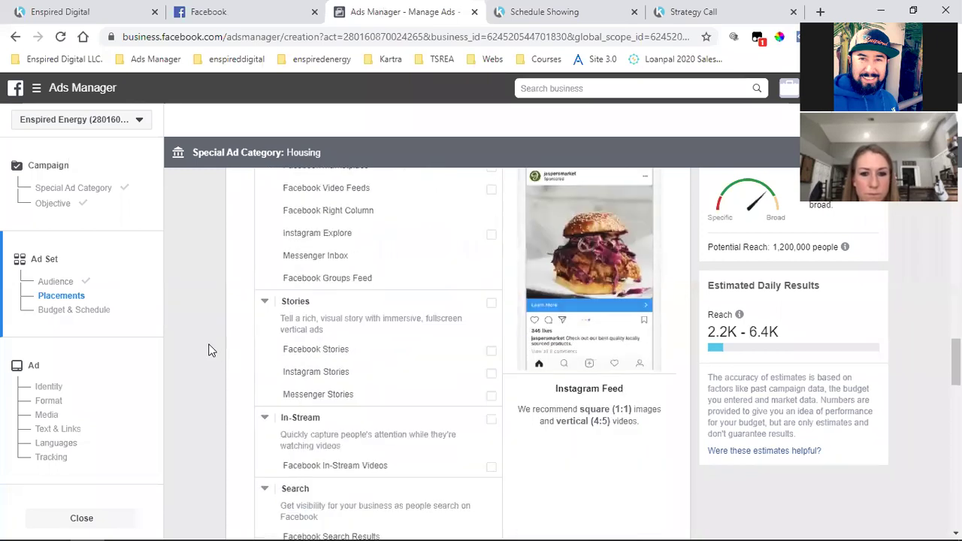
{"action": "scroll", "coordinate": [210, 350], "scroll_direction": "down", "scroll_amount": 5}
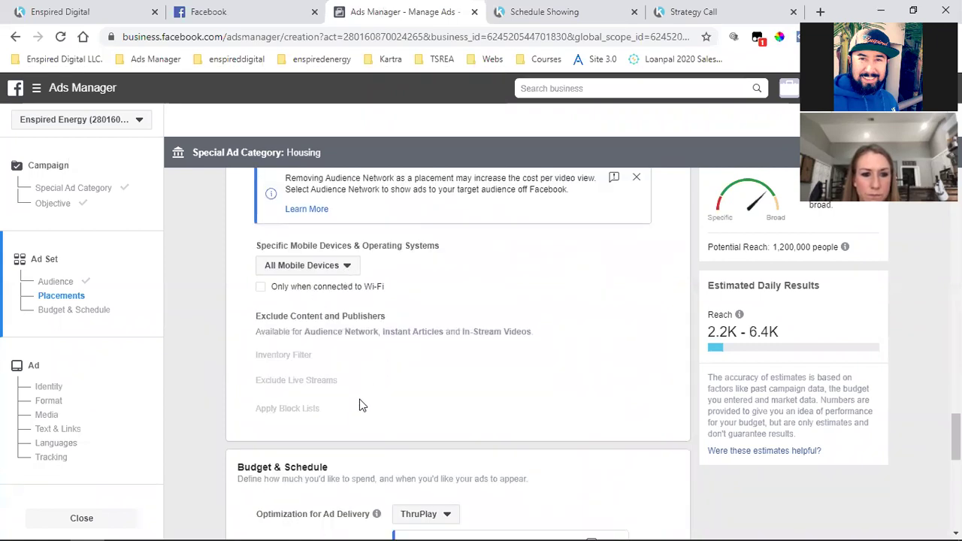
{"action": "scroll", "coordinate": [359, 404], "scroll_direction": "down", "scroll_amount": 3}
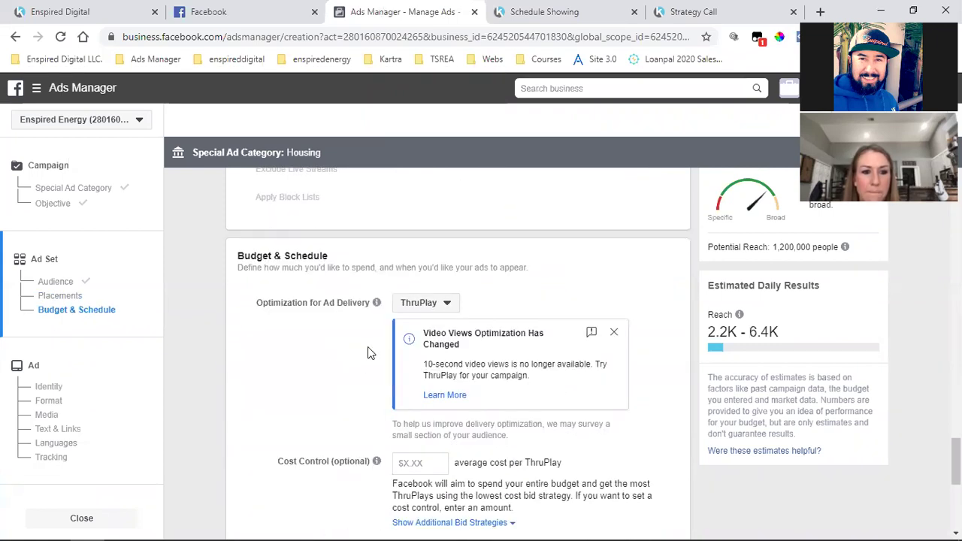
Look over the budget types and try a $10.00 daily budget
{"action": "scroll", "coordinate": [367, 347], "scroll_direction": "down", "scroll_amount": 1}
{"action": "scroll", "coordinate": [333, 326], "scroll_direction": "down", "scroll_amount": 1}
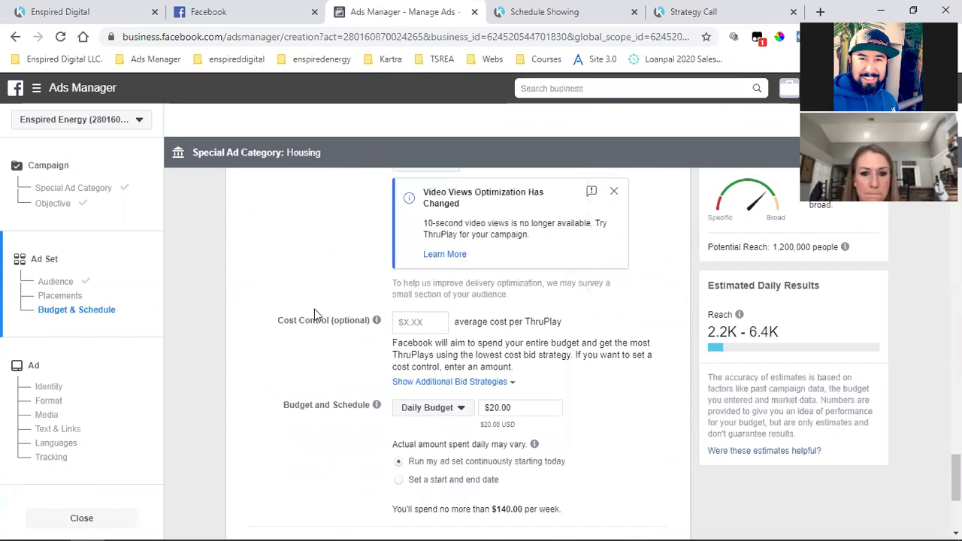
{"action": "scroll", "coordinate": [314, 308], "scroll_direction": "down", "scroll_amount": 1}
{"action": "scroll", "coordinate": [314, 315], "scroll_direction": "down", "scroll_amount": 1}
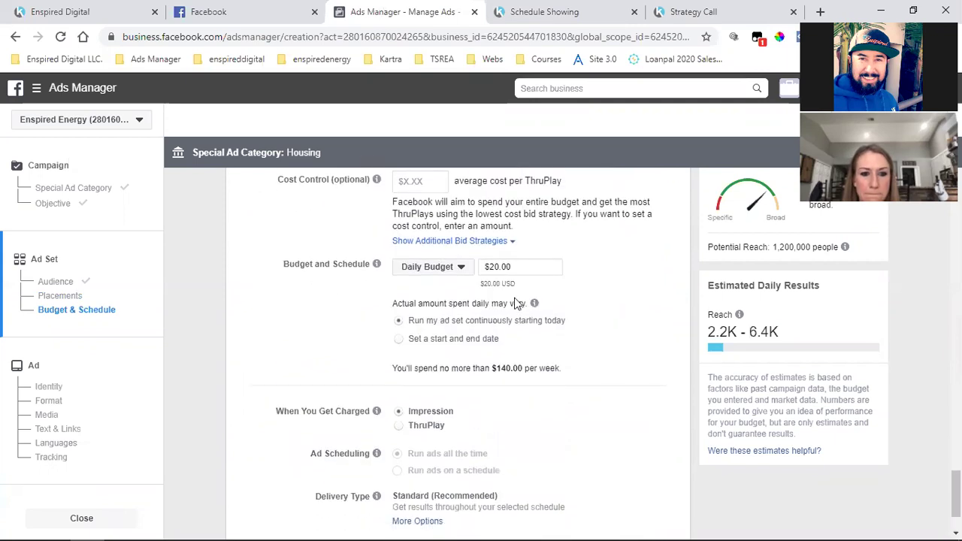
{"action": "left_click", "coordinate": [425, 272]}
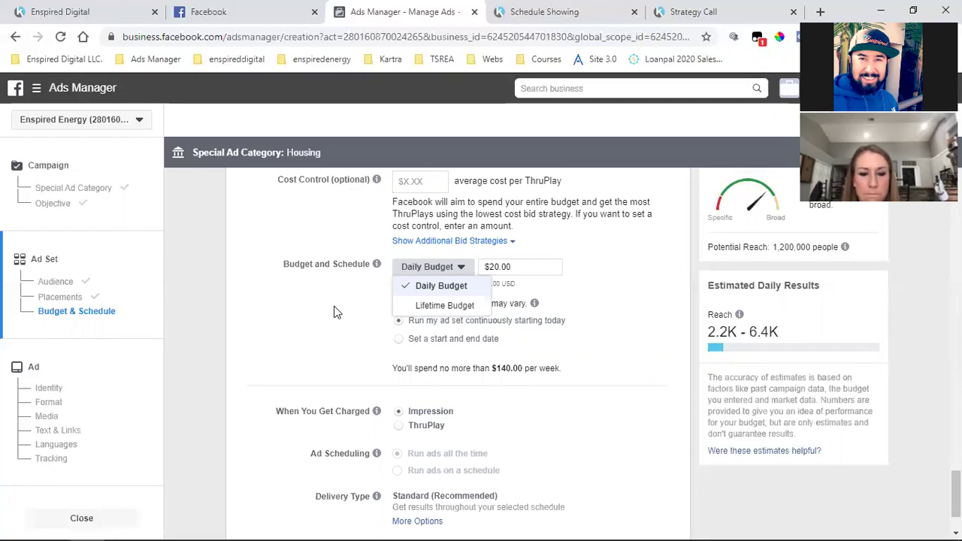
{"action": "left_click", "coordinate": [337, 312]}
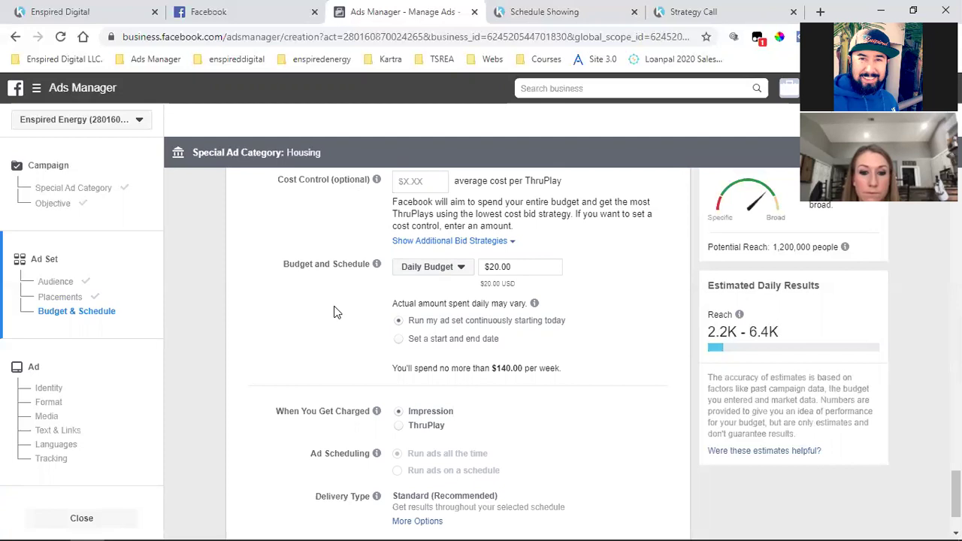
{"action": "left_click", "coordinate": [454, 272]}
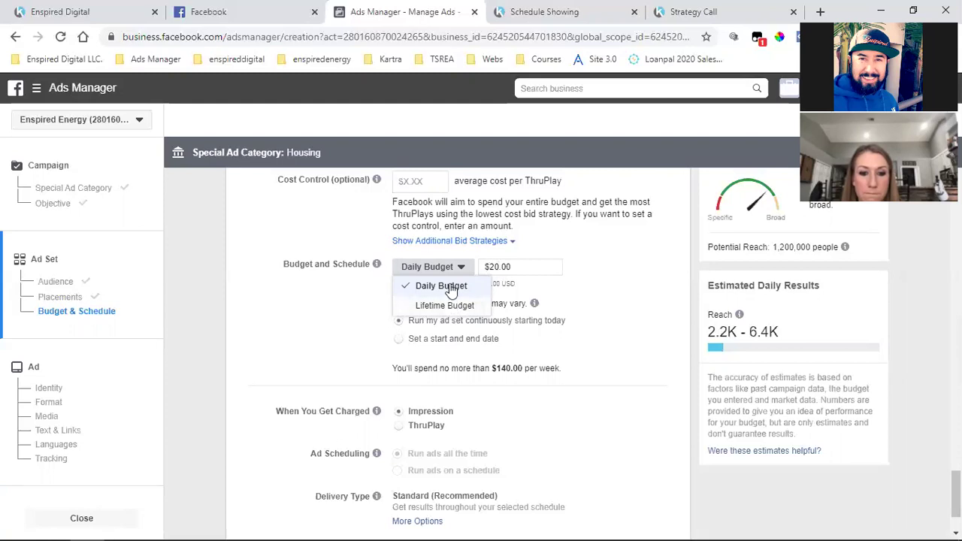
{"action": "double_click", "coordinate": [486, 266]}
{"action": "type", "text": "10"}
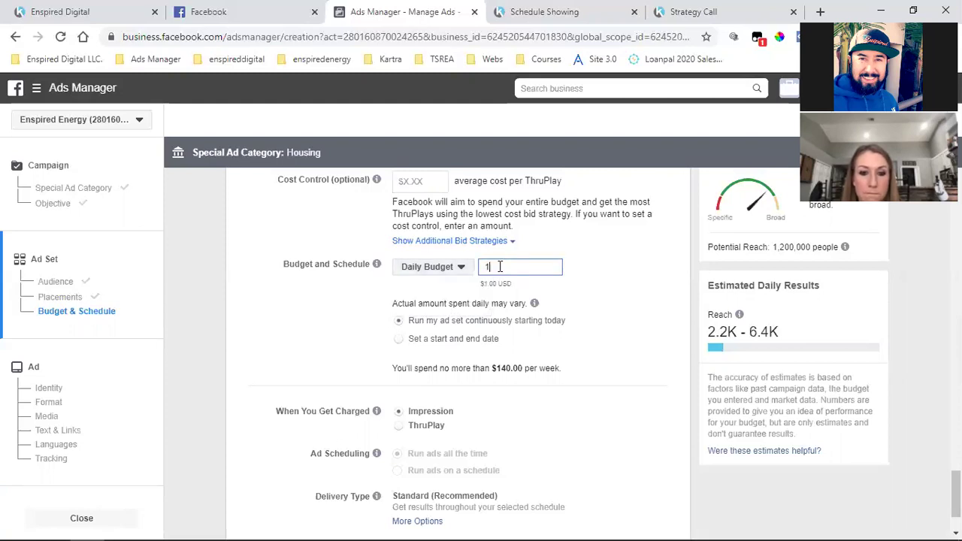
{"action": "left_click", "coordinate": [624, 285]}
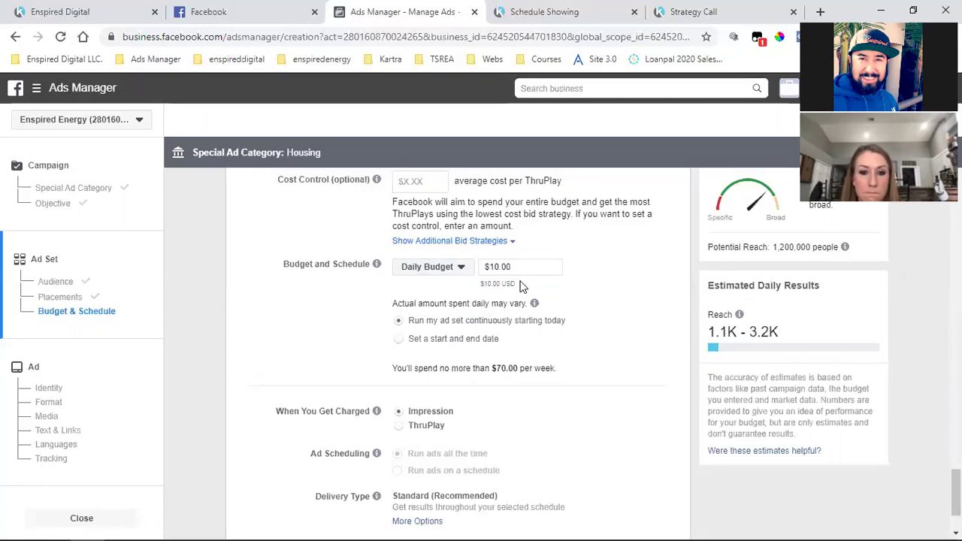
Try a $100.00 lifetime budget, then switch back to a daily budget
{"action": "left_click", "coordinate": [434, 266]}
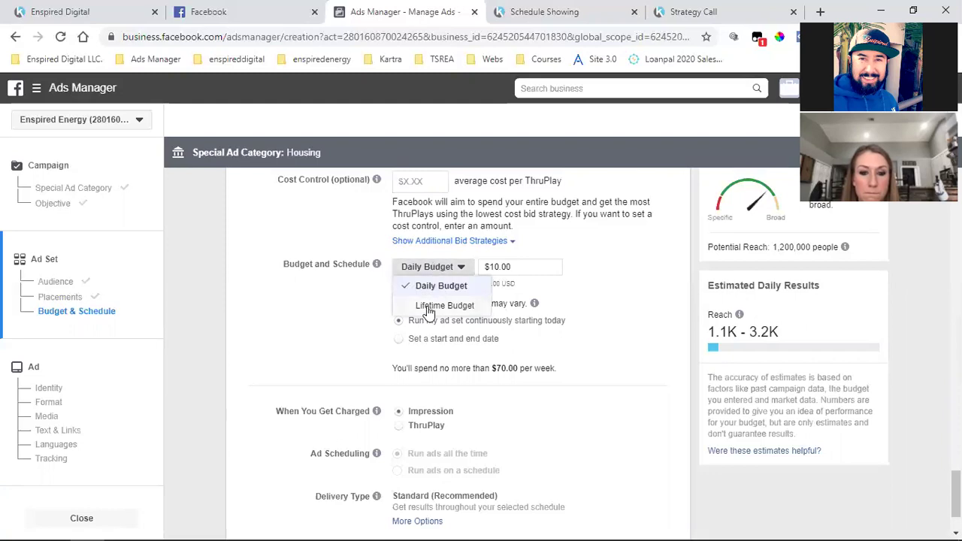
{"action": "left_click", "coordinate": [427, 311]}
{"action": "double_click", "coordinate": [514, 264]}
{"action": "type", "text": "100"}
{"action": "left_click", "coordinate": [648, 269]}
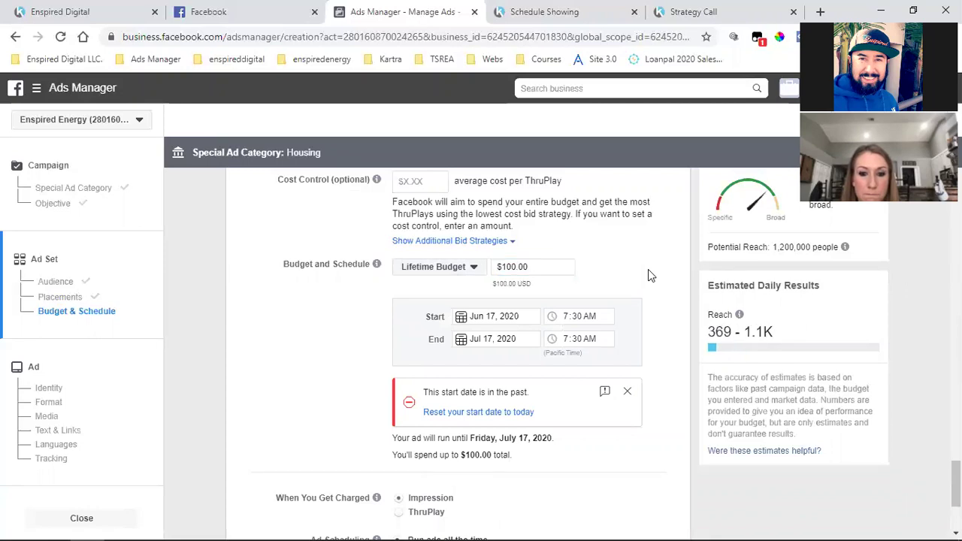
{"action": "left_click", "coordinate": [463, 271]}
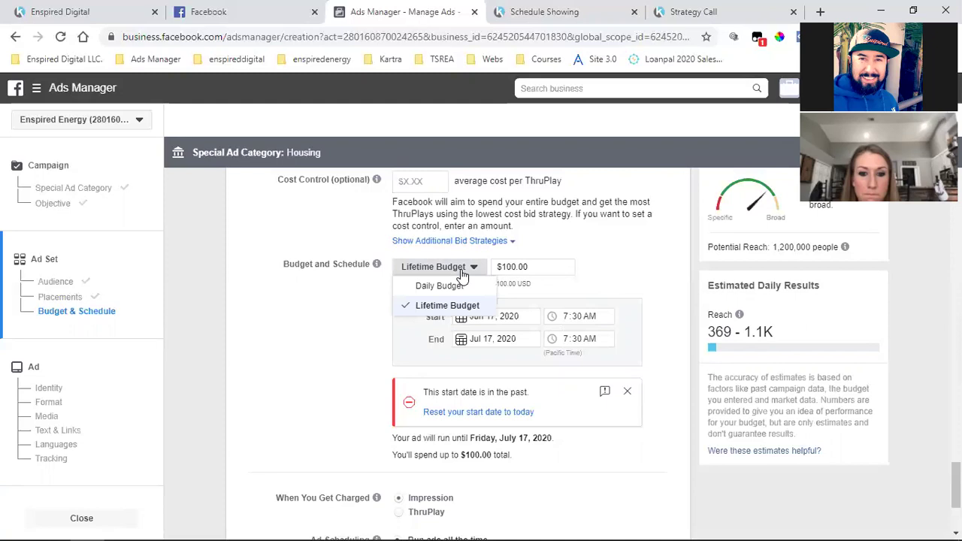
{"action": "left_click", "coordinate": [504, 284]}
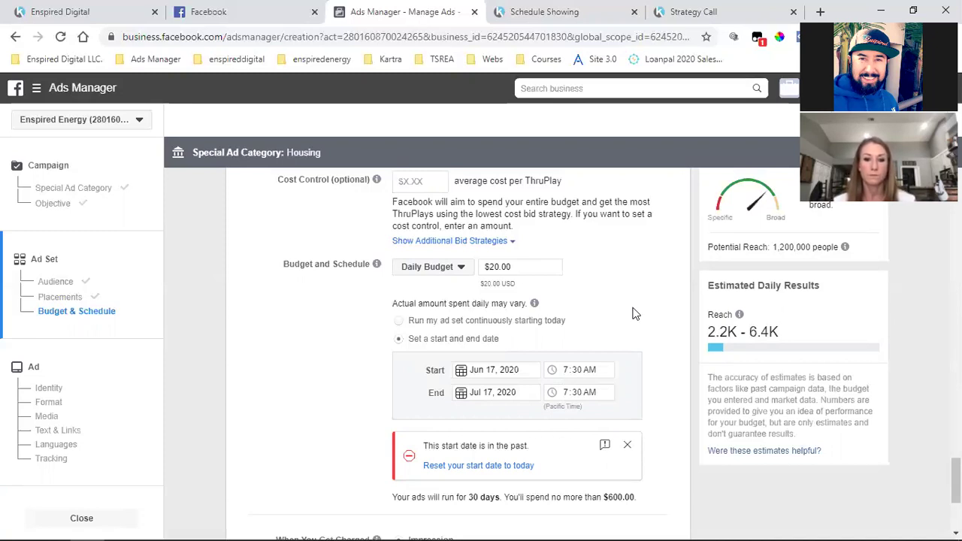
Switch to Lifetime Budget and replace $500.00 with $100.00
{"action": "left_click", "coordinate": [433, 270]}
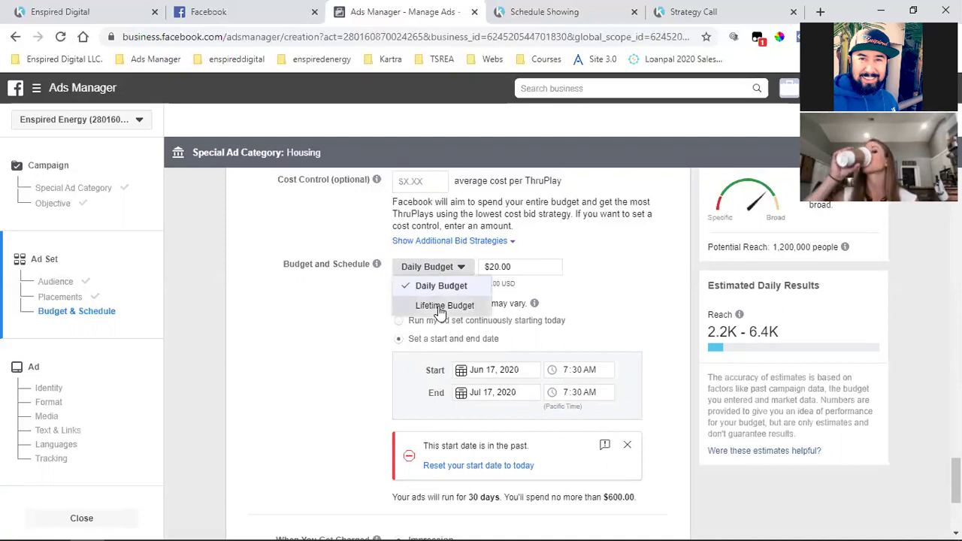
{"action": "left_click", "coordinate": [443, 306]}
{"action": "double_click", "coordinate": [524, 268]}
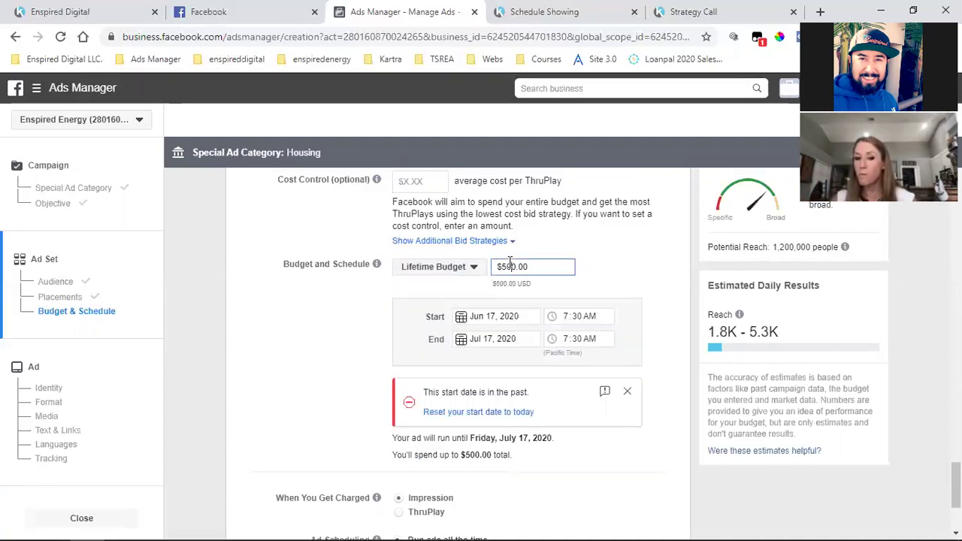
{"action": "type", "text": "100"}
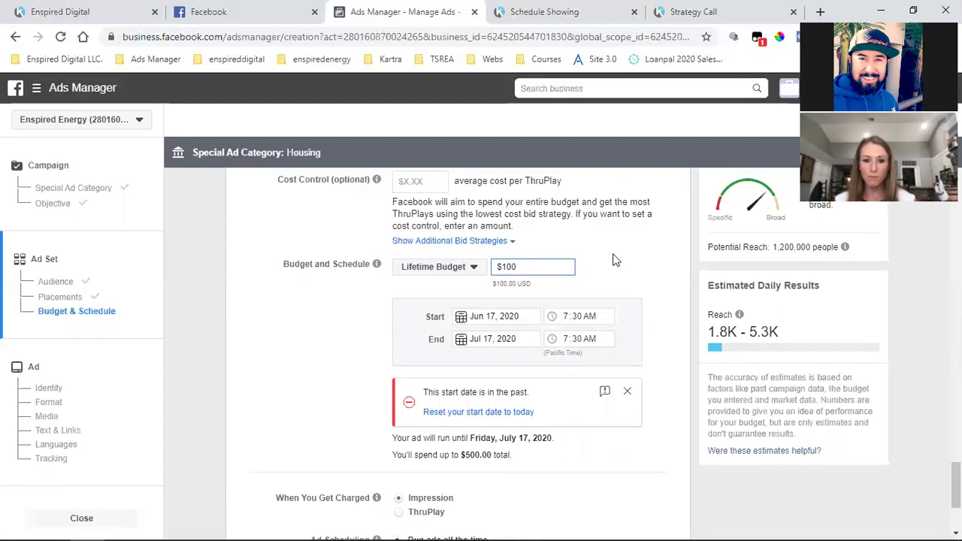
{"action": "left_click", "coordinate": [615, 262]}
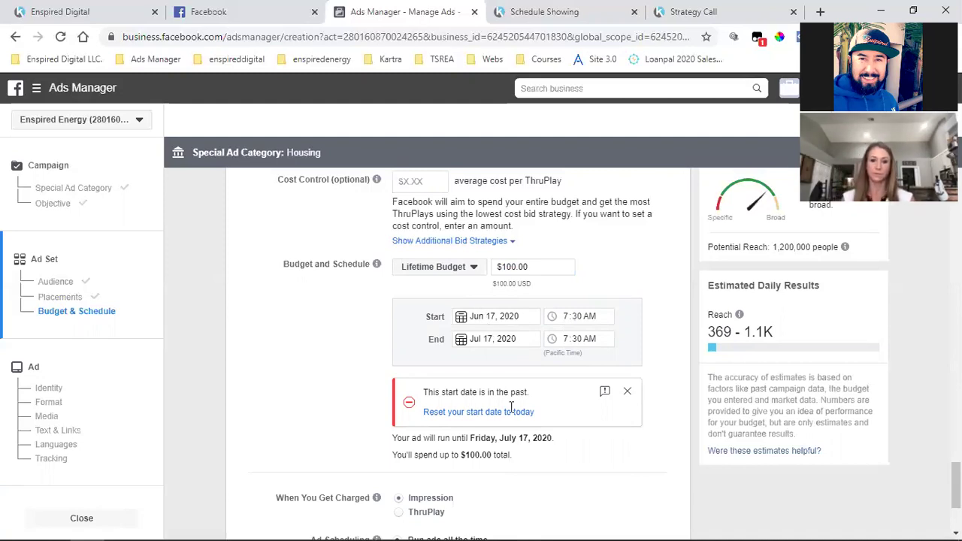
{"action": "mouse_move", "coordinate": [599, 524]}
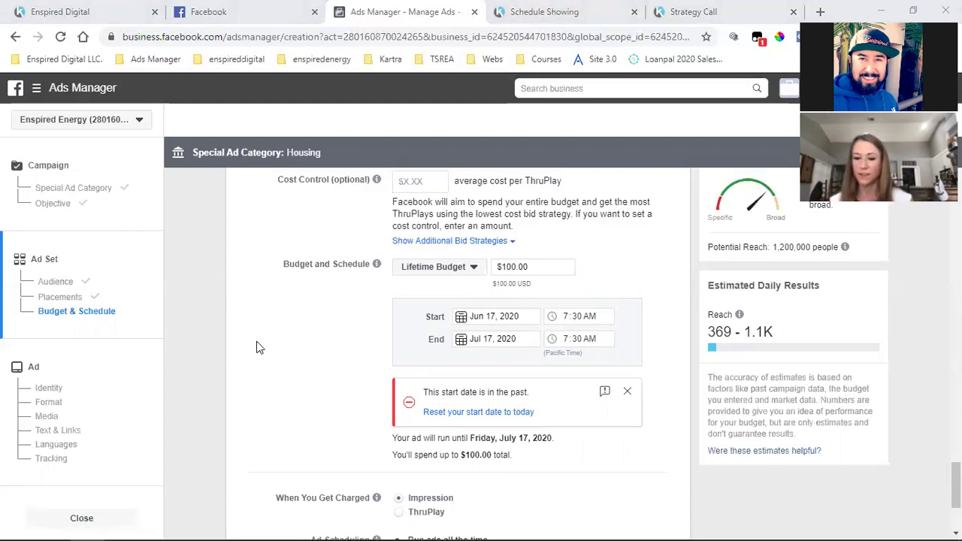
{"action": "scroll", "coordinate": [258, 346], "scroll_direction": "up", "scroll_amount": 1}
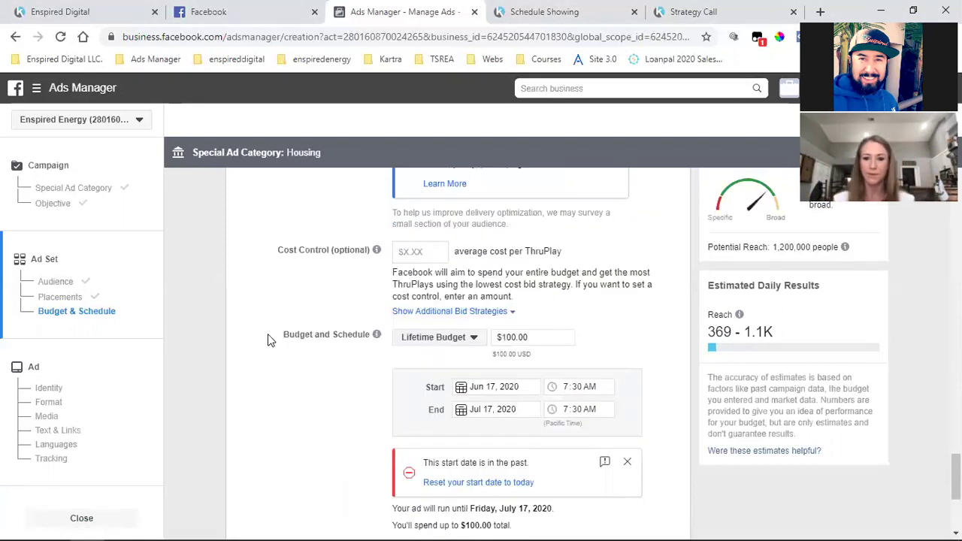
{"action": "scroll", "coordinate": [269, 340], "scroll_direction": "down", "scroll_amount": 1}
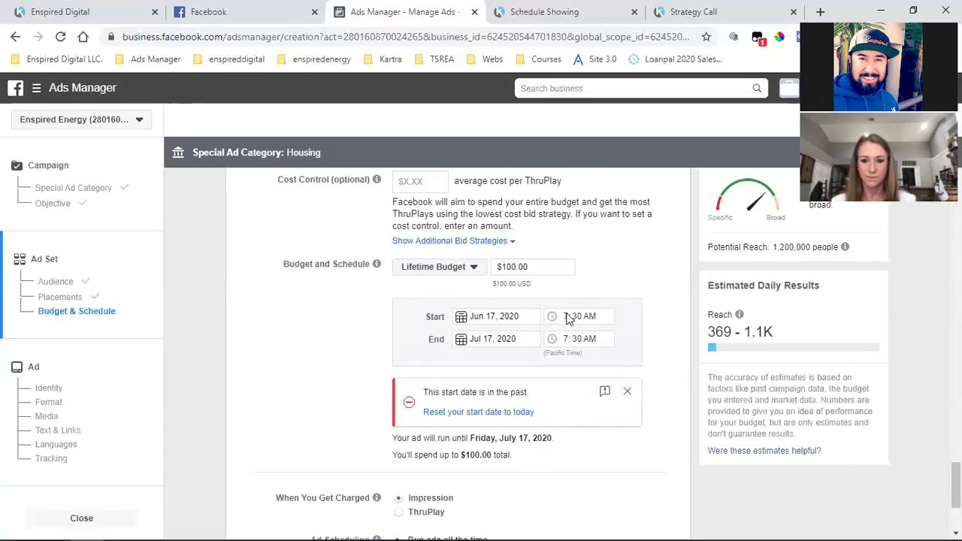
Set the ad set start to Jun 18, 2020 at 6:00 AM
{"action": "left_click", "coordinate": [482, 319]}
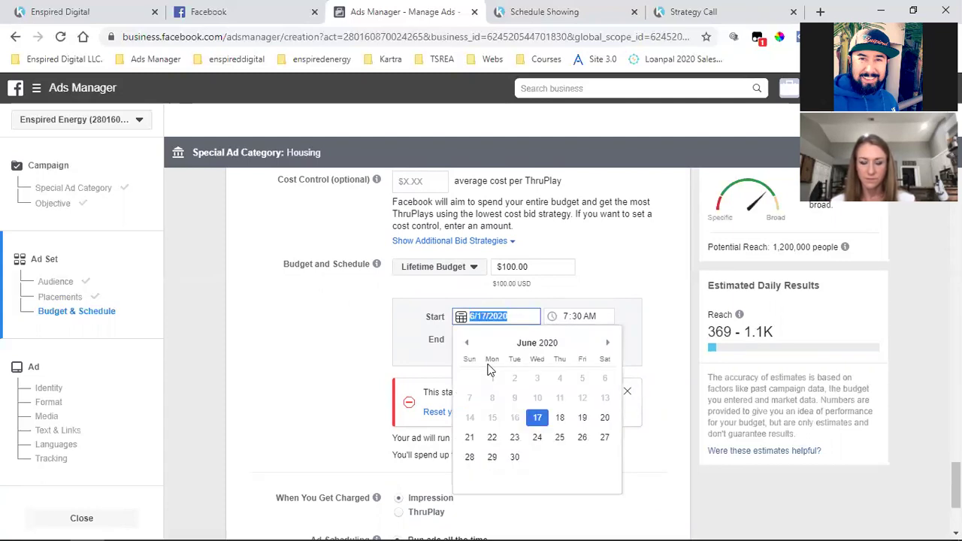
{"action": "left_click", "coordinate": [556, 419]}
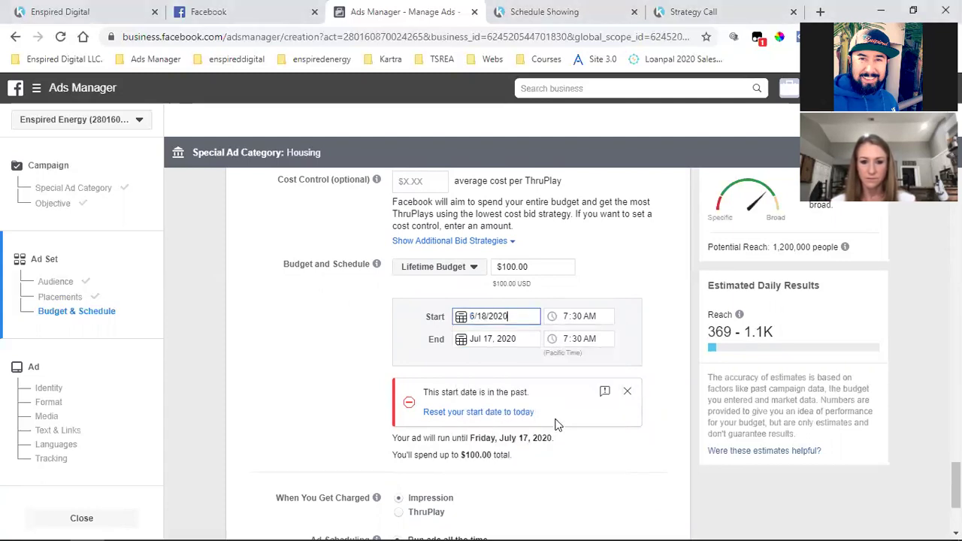
{"action": "left_click", "coordinate": [567, 317]}
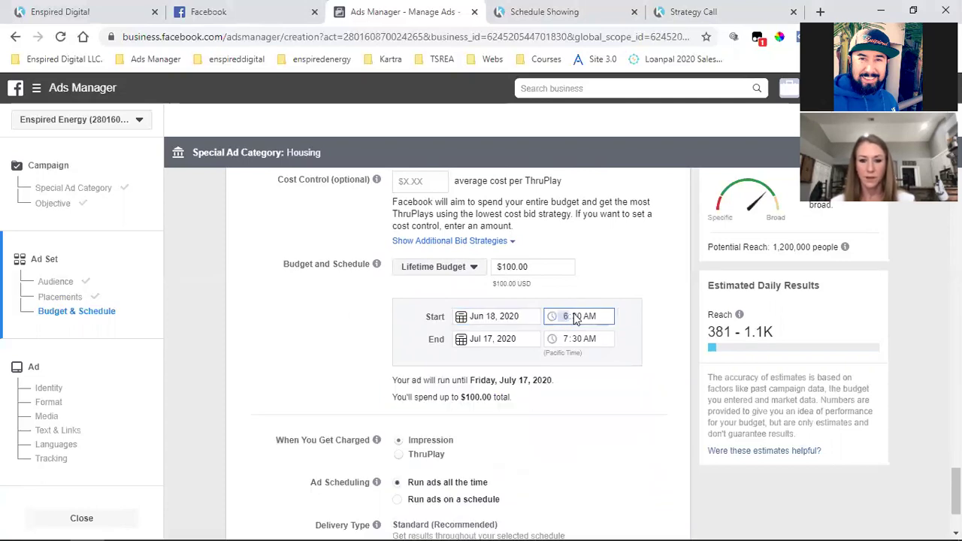
{"action": "type", "text": "00"}
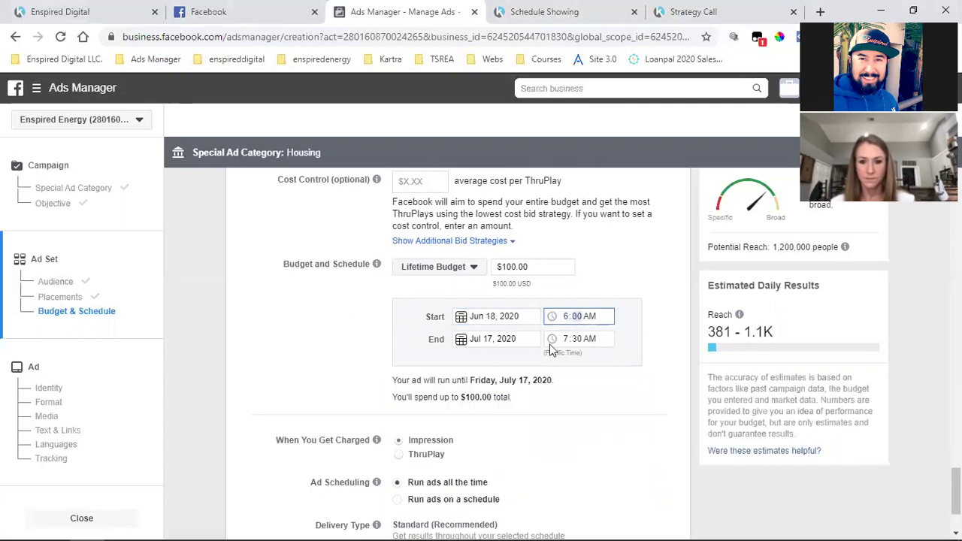
{"action": "left_click", "coordinate": [380, 339]}
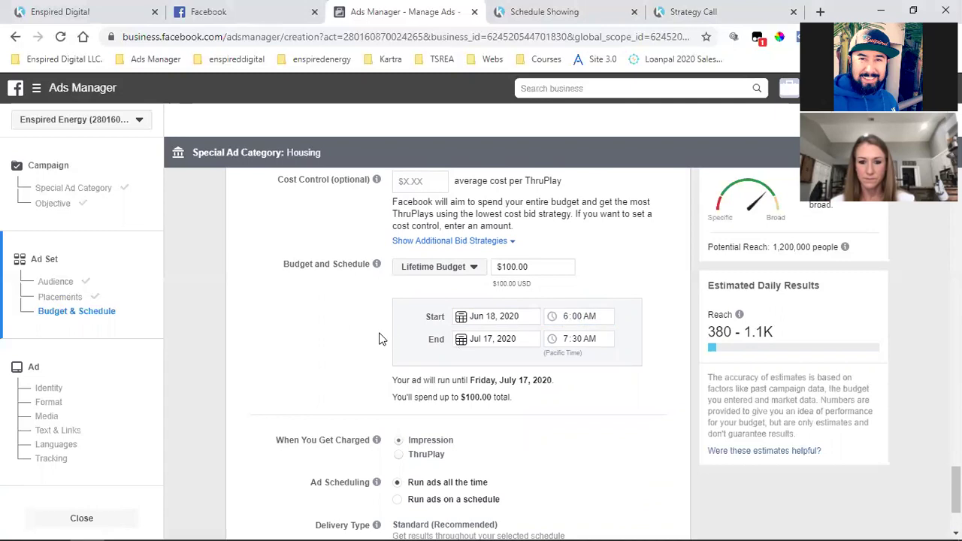
Set the ad set end to Jun 28, 2020 at 6:00 AM
{"action": "left_click", "coordinate": [484, 339]}
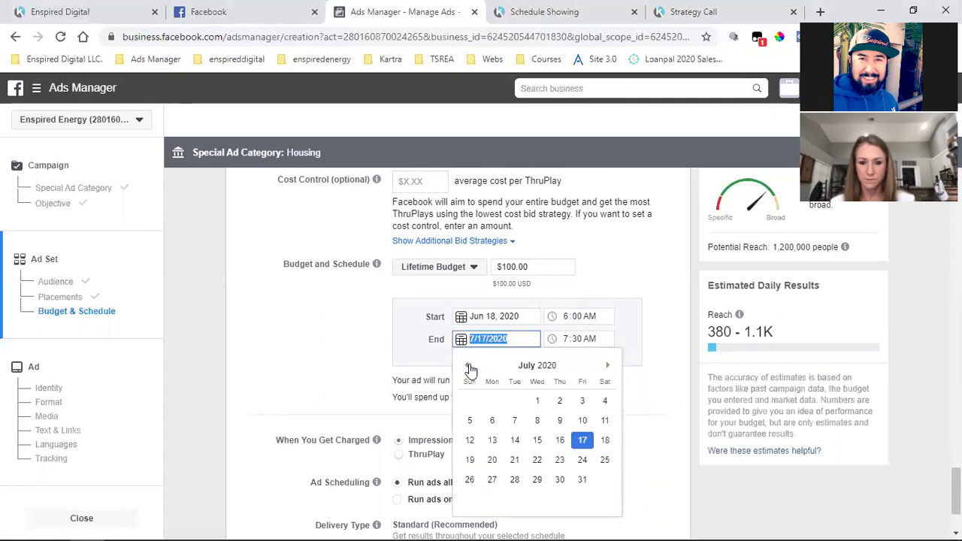
{"action": "left_click", "coordinate": [469, 366]}
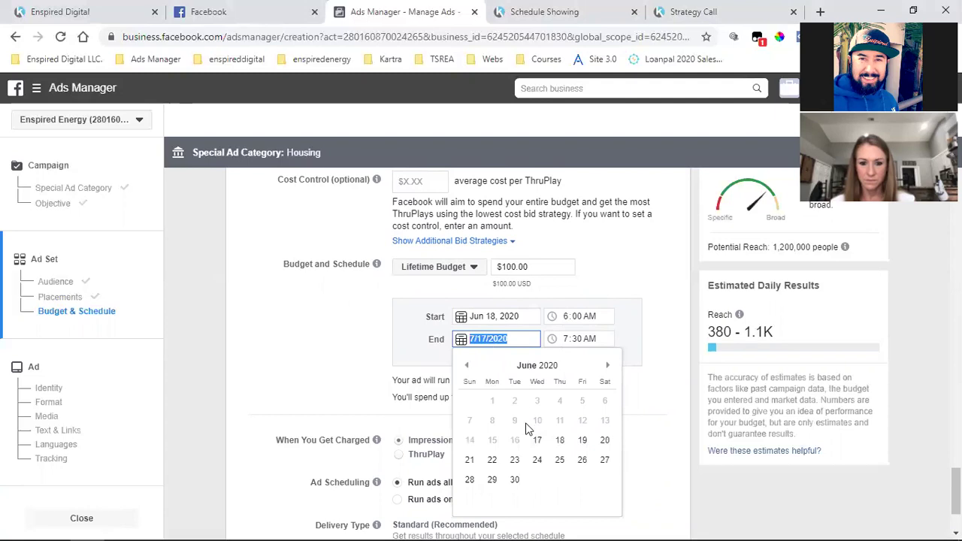
{"action": "left_click", "coordinate": [469, 482]}
{"action": "left_click", "coordinate": [569, 344]}
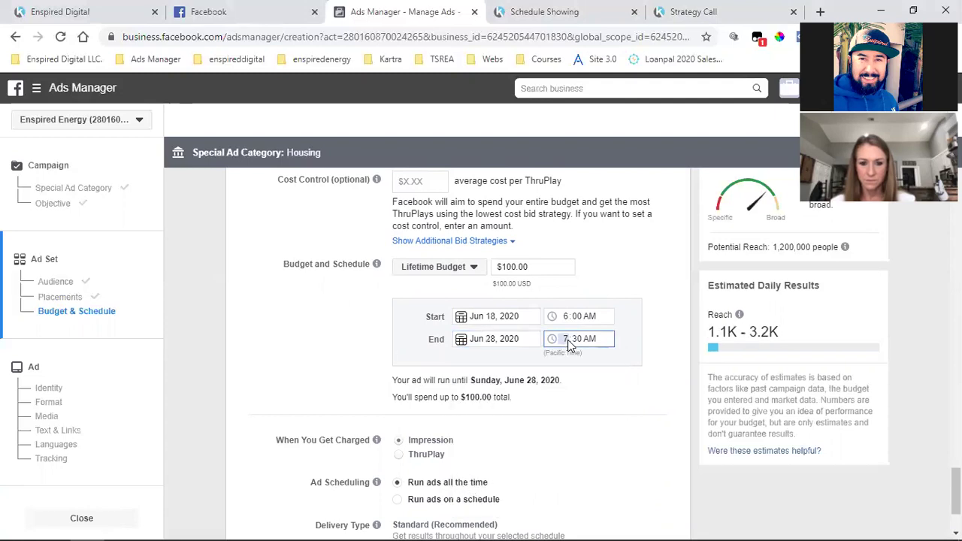
{"action": "type", "text": "600"}
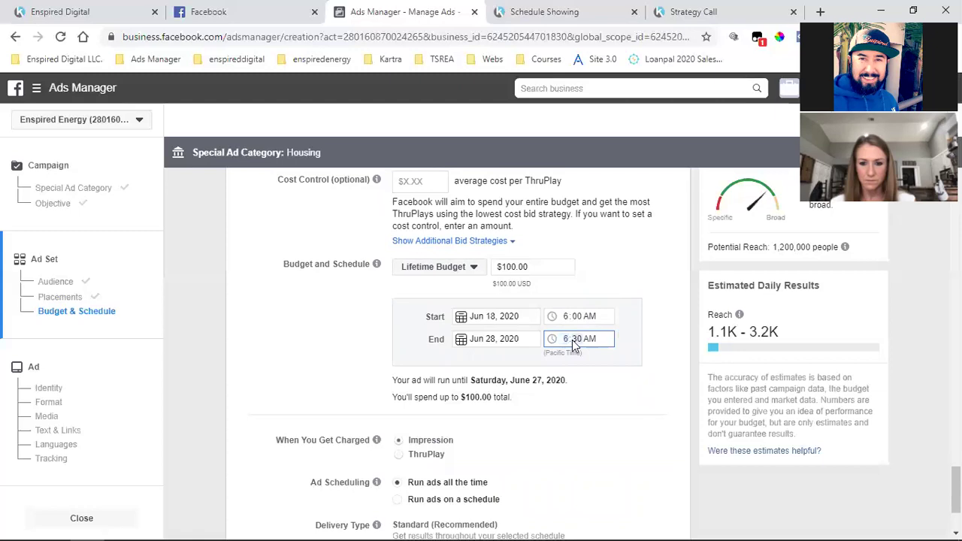
{"action": "left_click", "coordinate": [315, 361]}
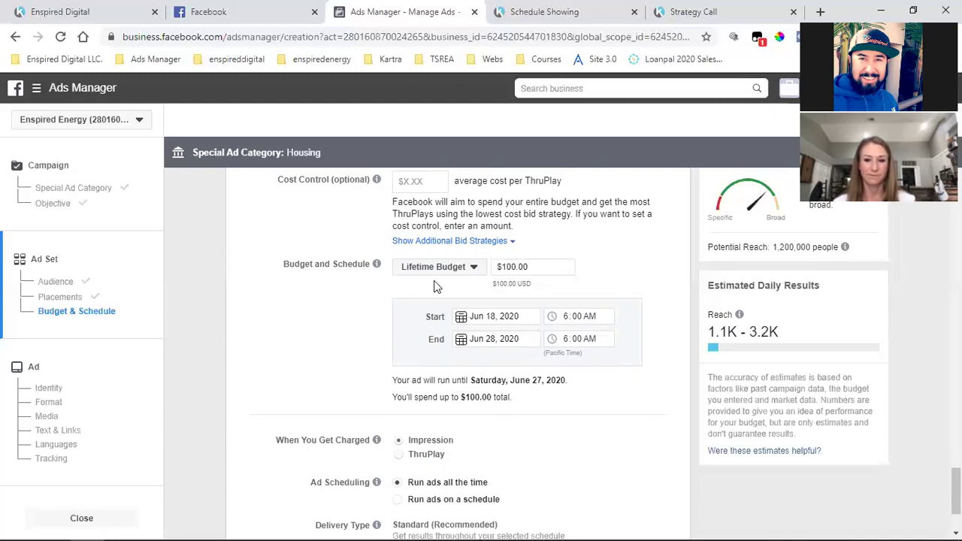
{"action": "scroll", "coordinate": [492, 415], "scroll_direction": "down", "scroll_amount": 2}
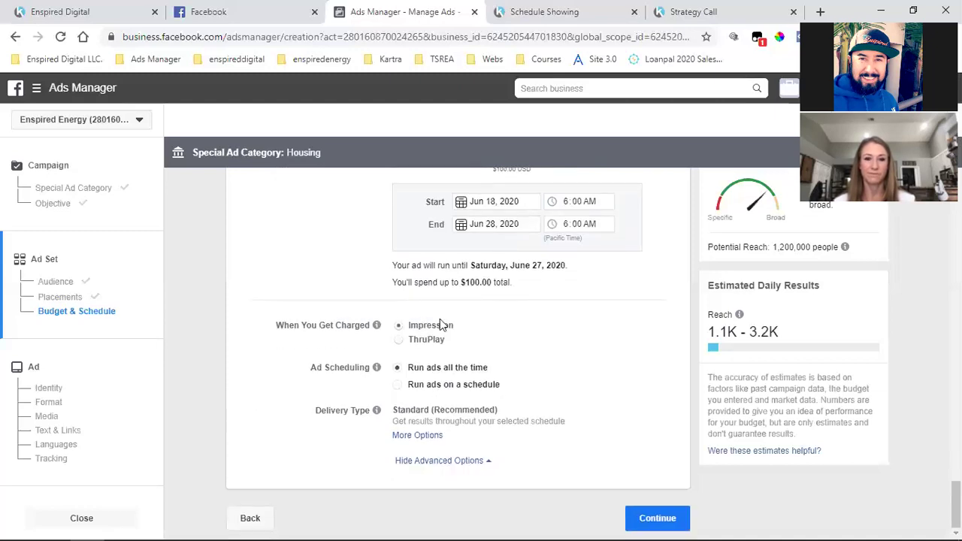
Save the ad set and continue to the ad-level form
{"action": "left_click", "coordinate": [651, 518]}
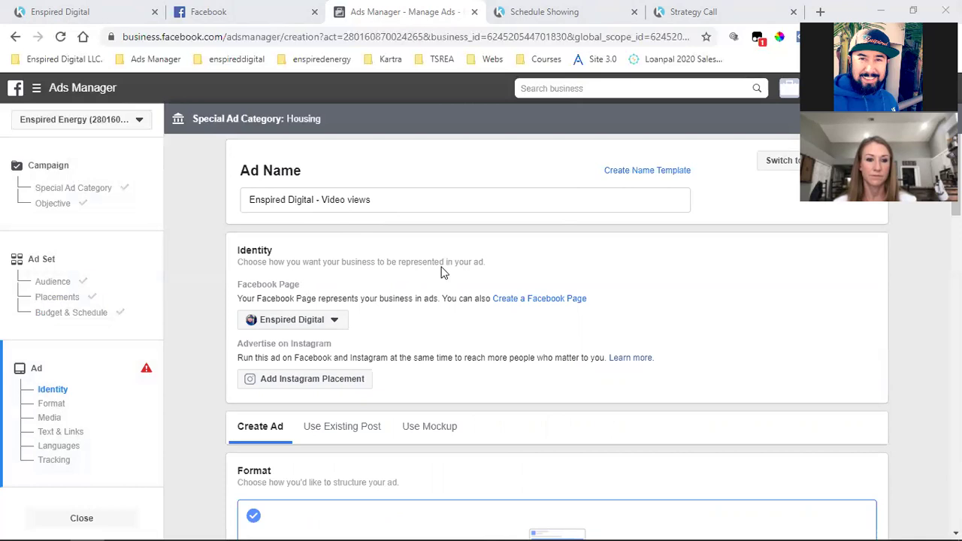
Keep the current Facebook Page, choose Use Existing Post, and open the post selector
{"action": "left_click", "coordinate": [303, 323]}
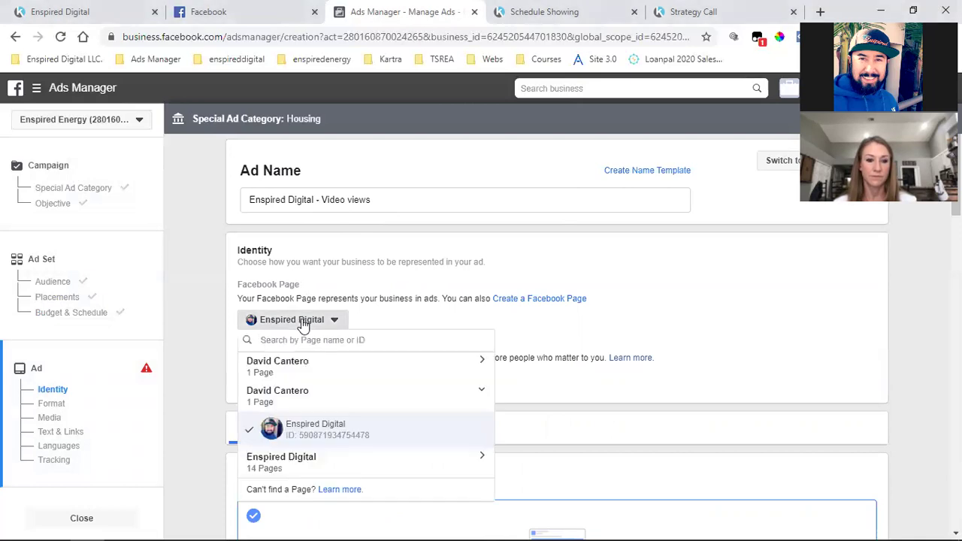
{"action": "left_click", "coordinate": [423, 272]}
{"action": "scroll", "coordinate": [426, 273], "scroll_direction": "down", "scroll_amount": 1}
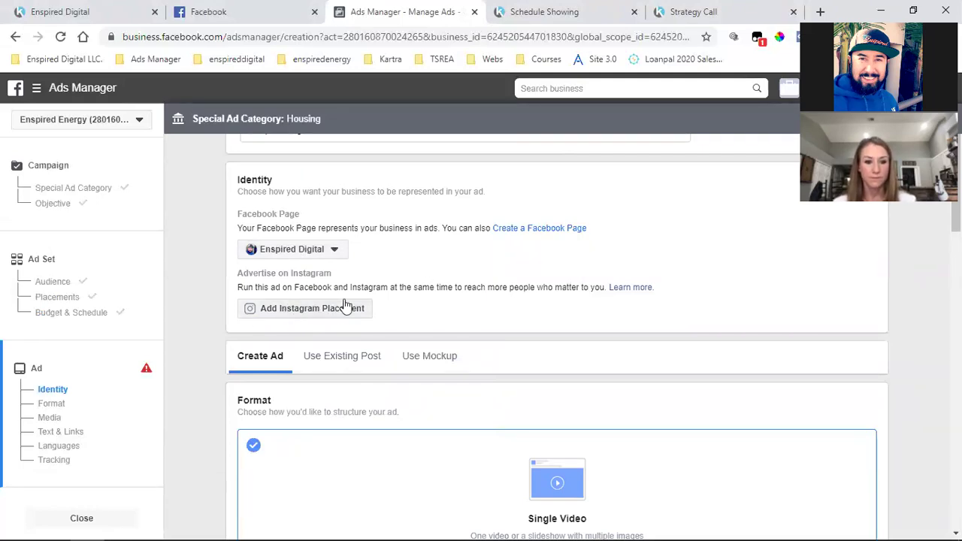
{"action": "scroll", "coordinate": [451, 243], "scroll_direction": "down", "scroll_amount": 2}
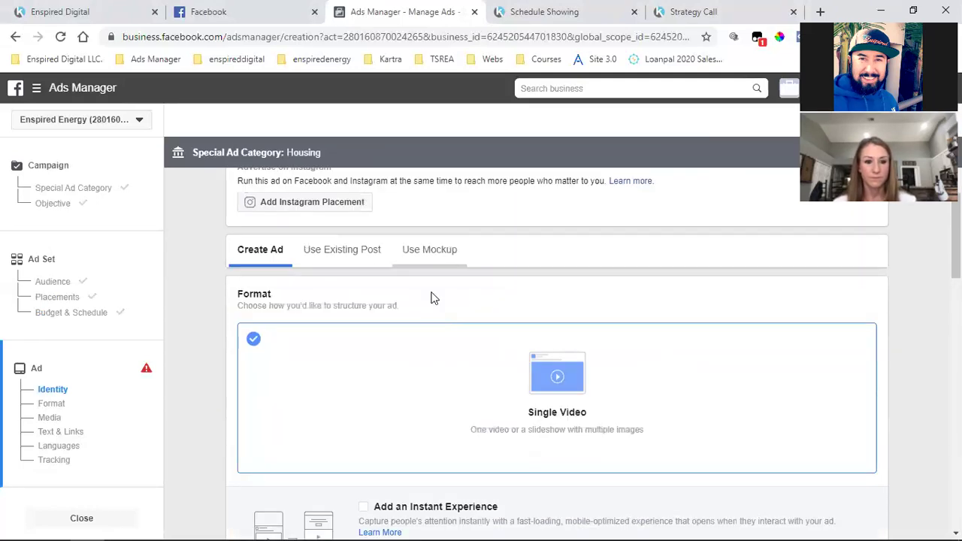
{"action": "left_click", "coordinate": [342, 252]}
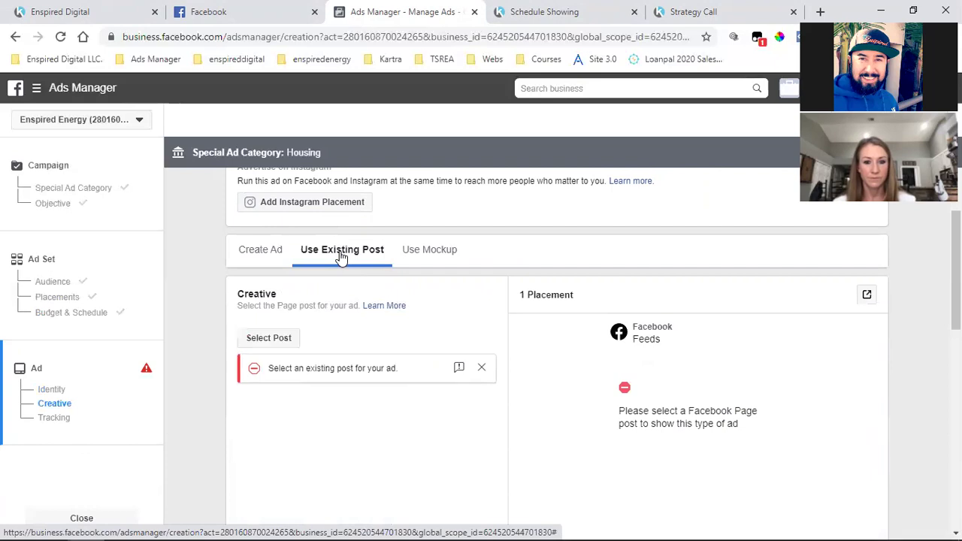
{"action": "left_click", "coordinate": [251, 340]}
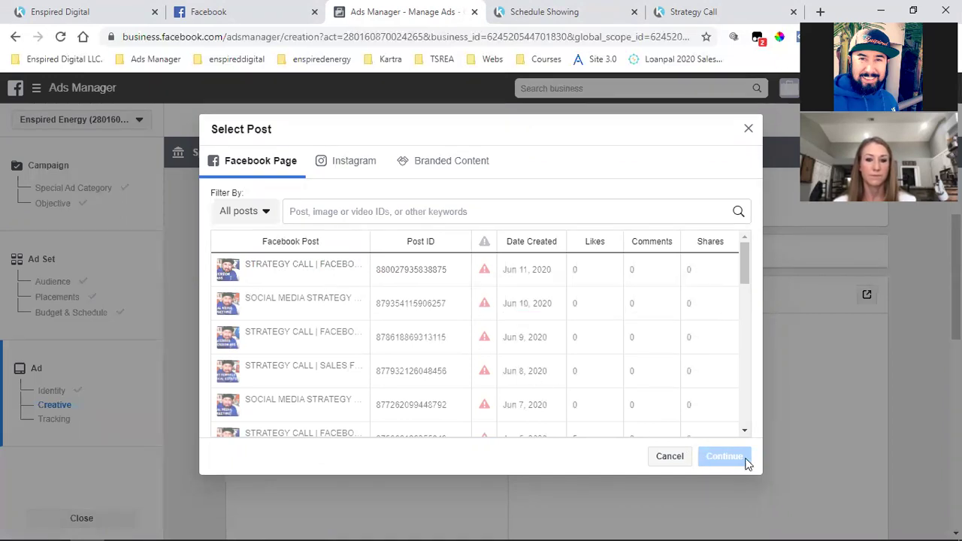
Cancel the Select Post dialog, glance at Facebook, and scroll Ads Manager to Tracking
{"action": "left_click", "coordinate": [670, 458]}
{"action": "scroll", "coordinate": [401, 414], "scroll_direction": "down", "scroll_amount": 2}
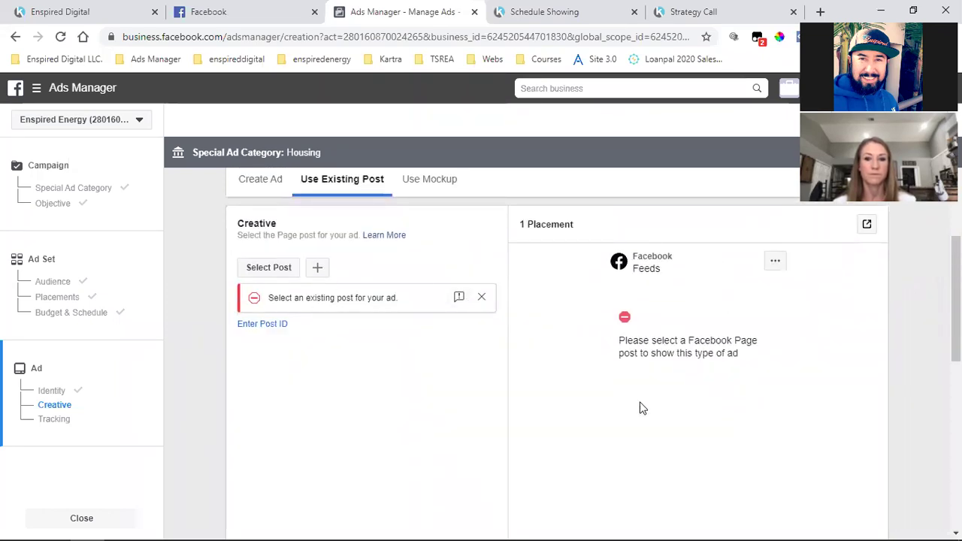
{"action": "left_click", "coordinate": [289, 11]}
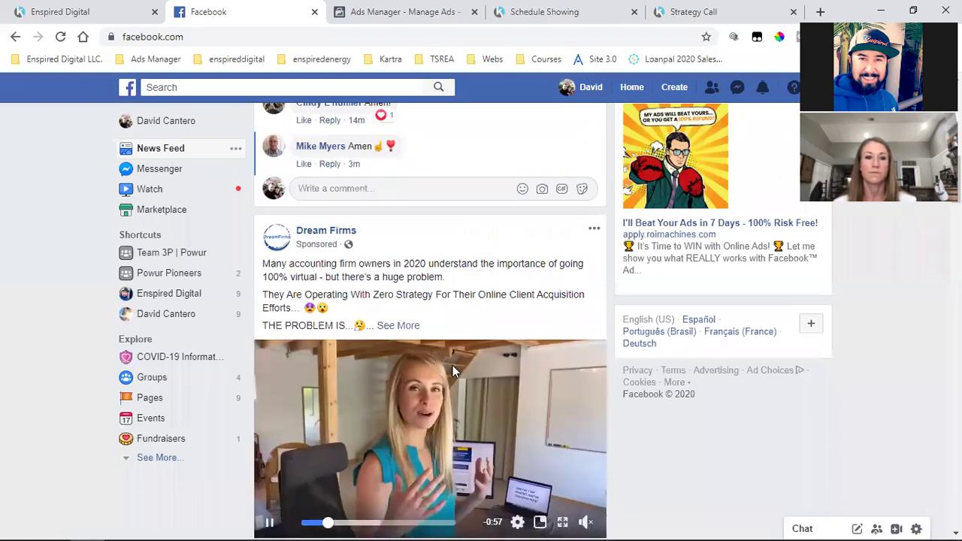
{"action": "left_click", "coordinate": [380, 10]}
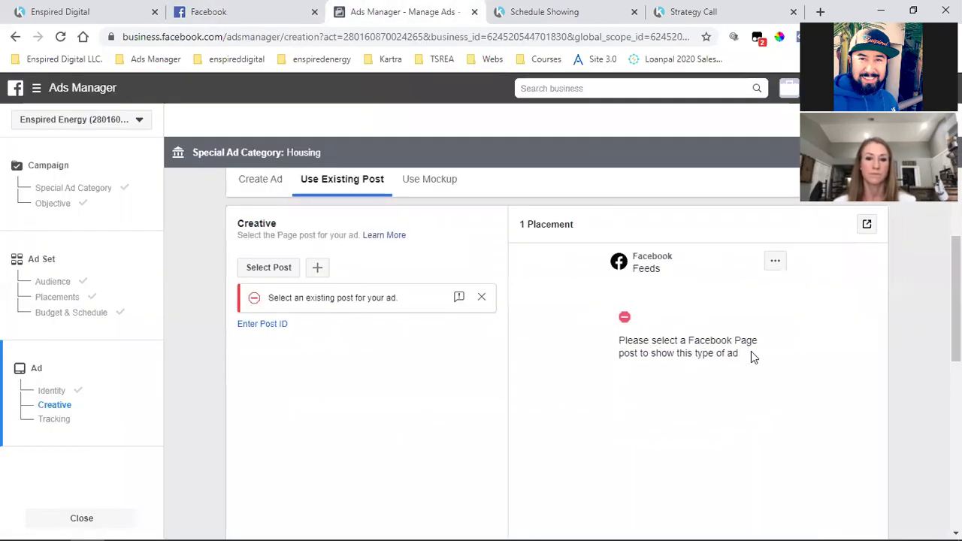
{"action": "scroll", "coordinate": [737, 418], "scroll_direction": "down", "scroll_amount": 5}
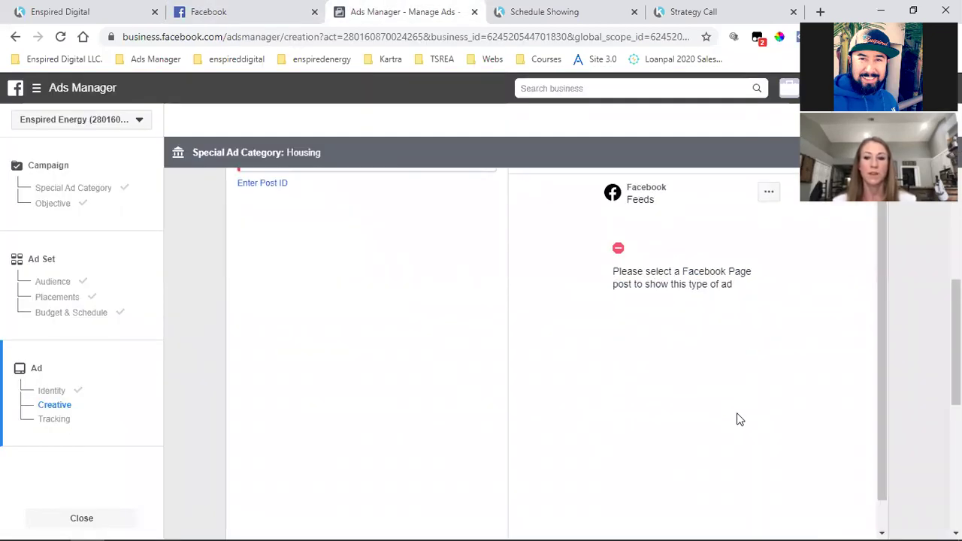
{"action": "scroll", "coordinate": [305, 342], "scroll_direction": "down", "scroll_amount": 1}
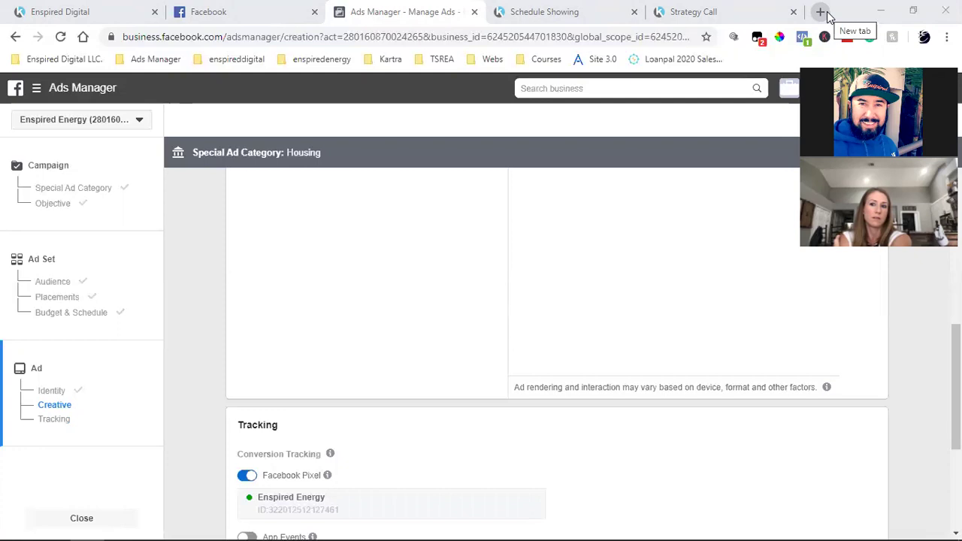
Open EmojiCopy in a new tab from the Enspired Digital LLC. bookmarks
{"action": "left_click", "coordinate": [822, 13]}
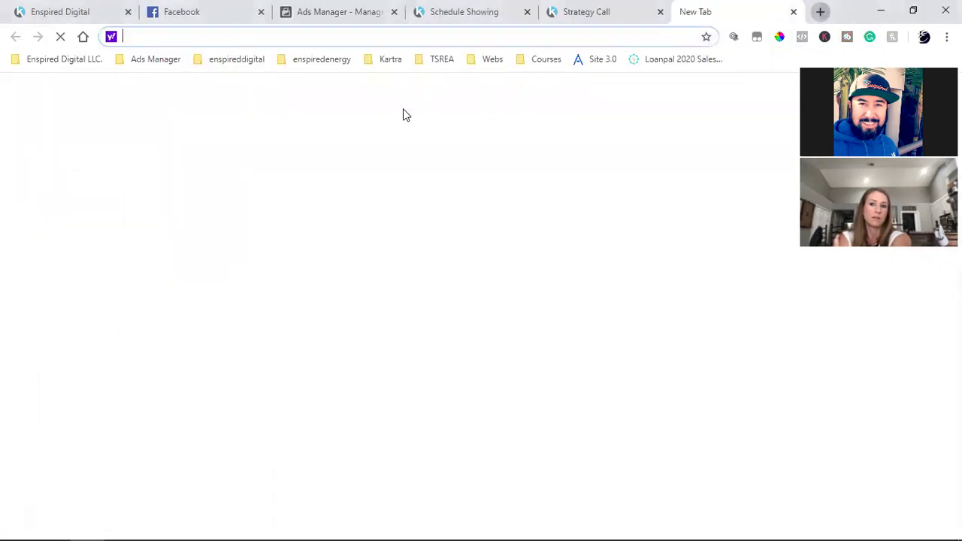
{"action": "left_click", "coordinate": [83, 60]}
{"action": "left_click", "coordinate": [72, 147]}
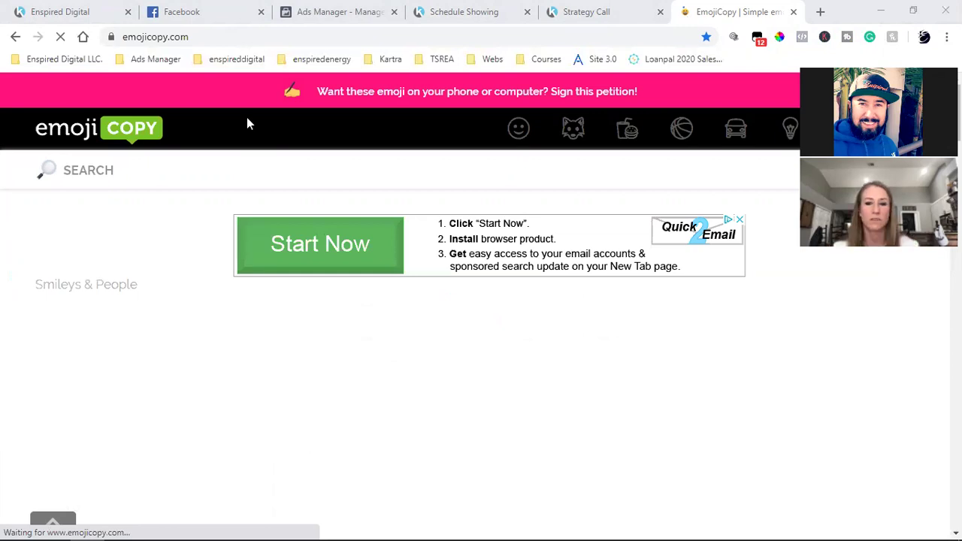
{"action": "left_click", "coordinate": [155, 36]}
{"action": "double_click", "coordinate": [200, 38]}
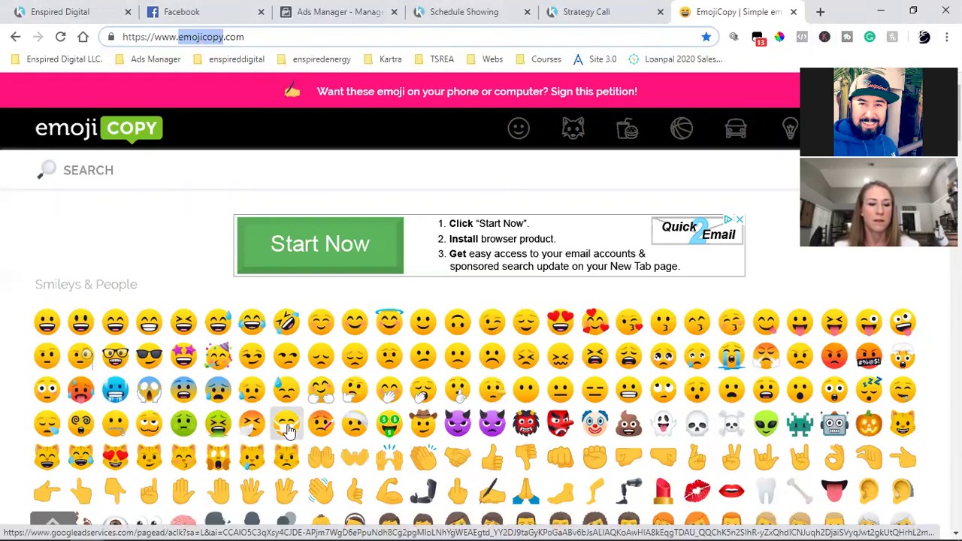
Browse the emoji categories down to Travel & Places, then return to Ads Manager
{"action": "scroll", "coordinate": [288, 430], "scroll_direction": "down", "scroll_amount": 2}
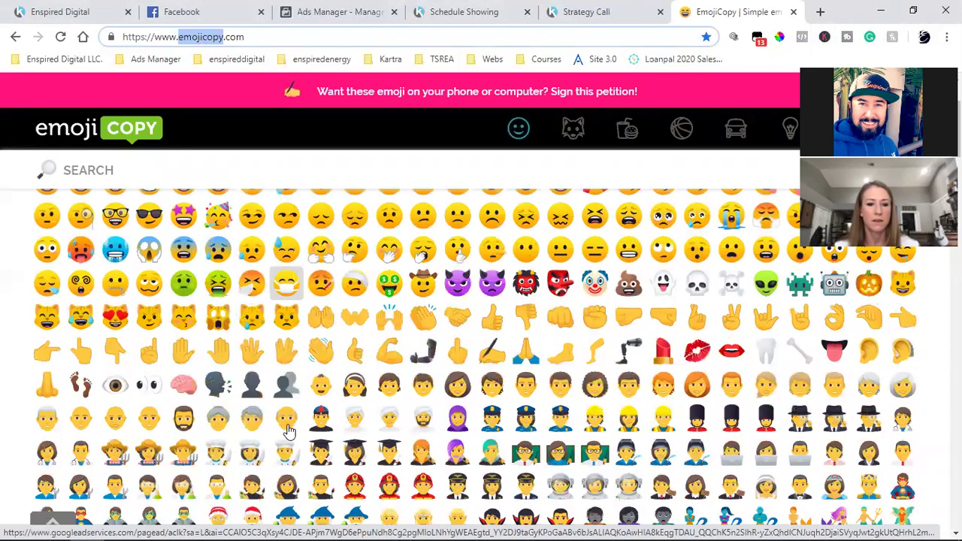
{"action": "scroll", "coordinate": [287, 429], "scroll_direction": "down", "scroll_amount": 6}
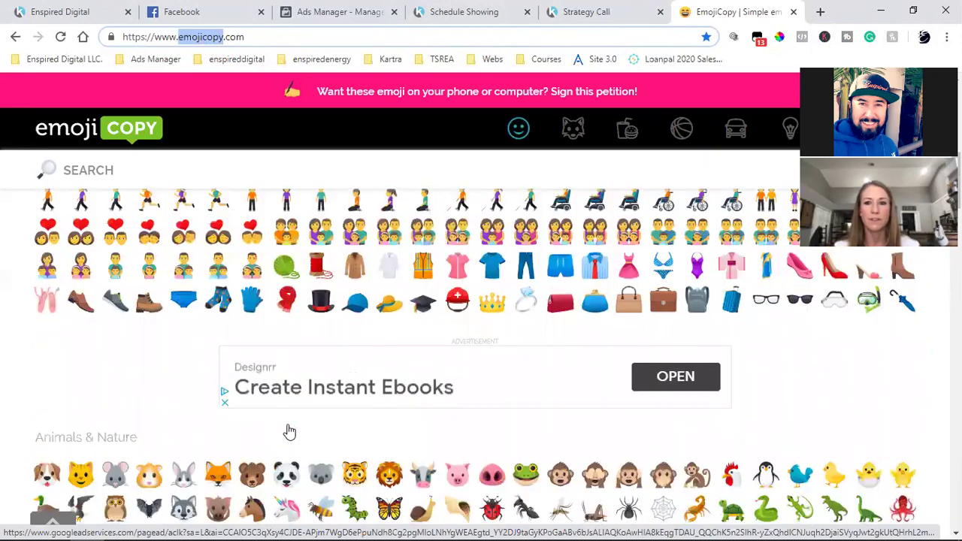
{"action": "scroll", "coordinate": [289, 432], "scroll_direction": "down", "scroll_amount": 3}
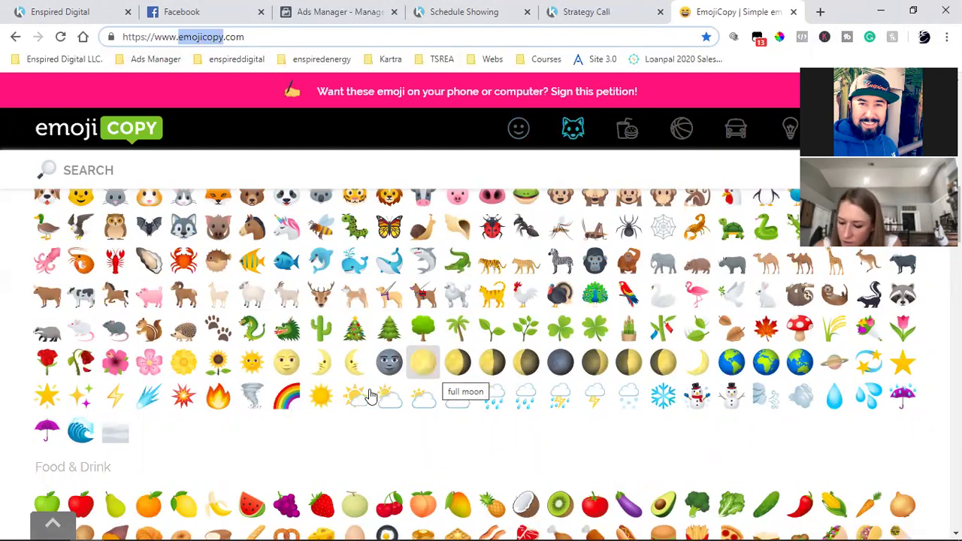
{"action": "scroll", "coordinate": [415, 338], "scroll_direction": "down", "scroll_amount": 2}
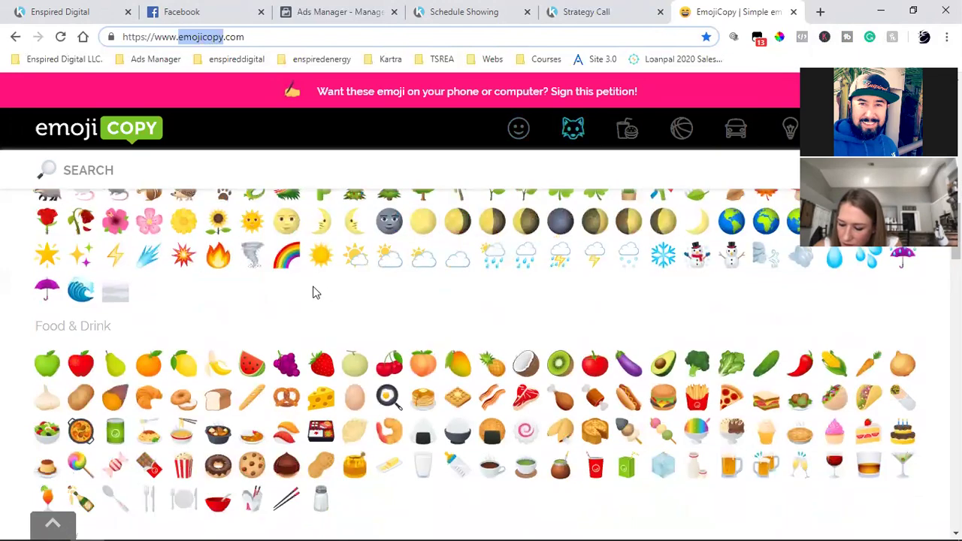
{"action": "scroll", "coordinate": [390, 399], "scroll_direction": "down", "scroll_amount": 8}
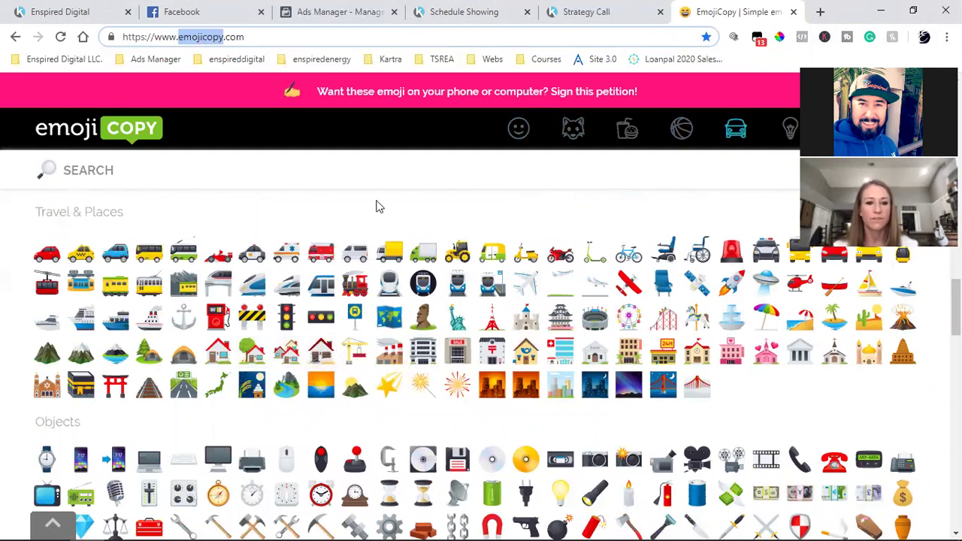
{"action": "left_click", "coordinate": [307, 5]}
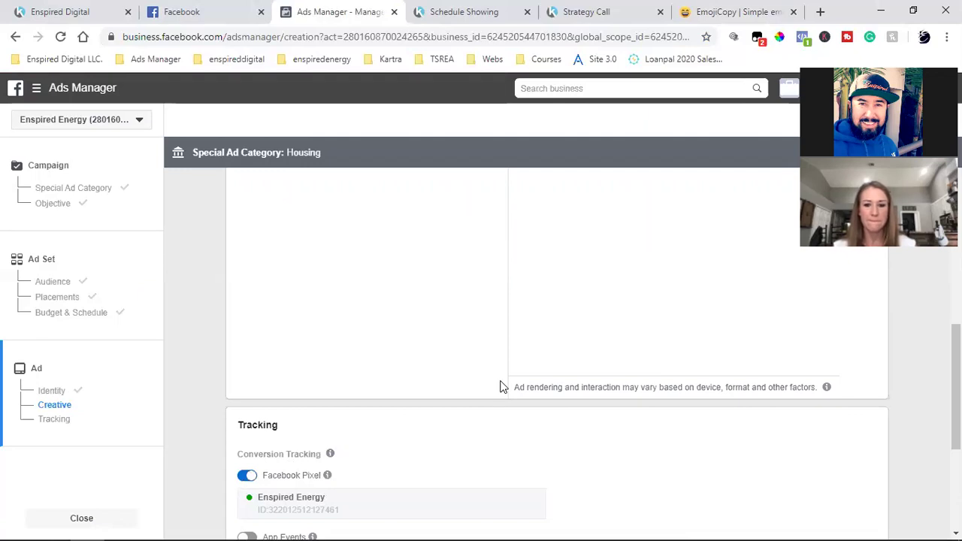
Switch off Facebook Pixel conversion tracking and confirm the ad
{"action": "scroll", "coordinate": [499, 387], "scroll_direction": "down", "scroll_amount": 2}
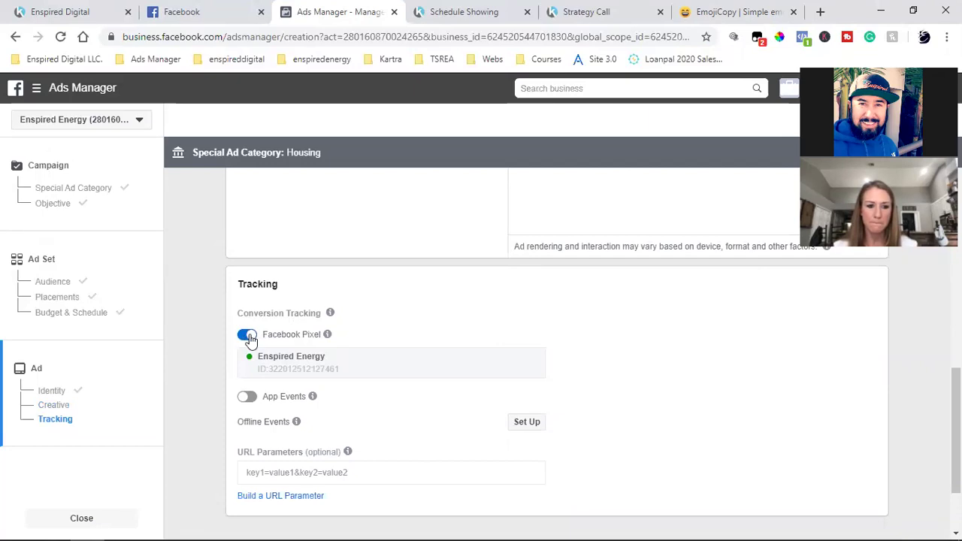
{"action": "left_click", "coordinate": [249, 336]}
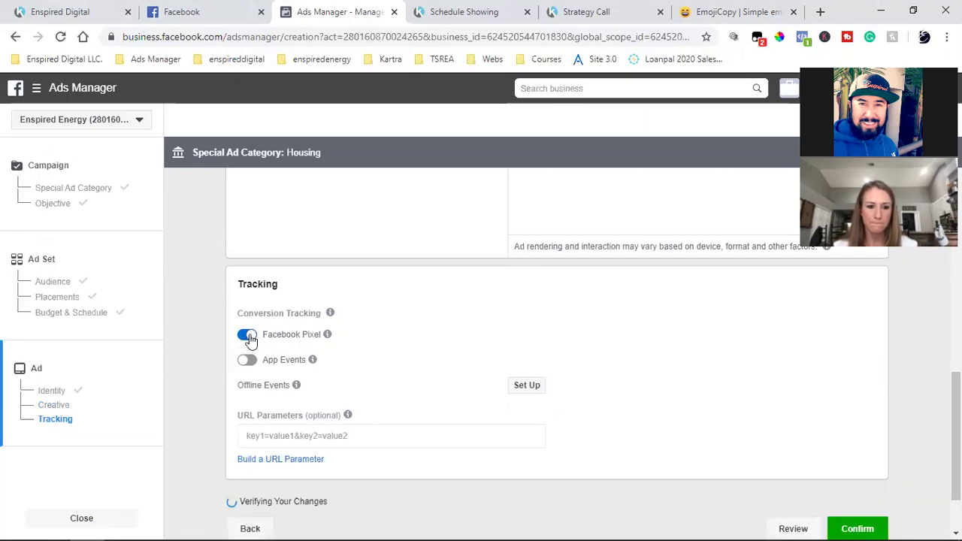
{"action": "scroll", "coordinate": [466, 376], "scroll_direction": "down", "scroll_amount": 1}
{"action": "left_click", "coordinate": [853, 445]}
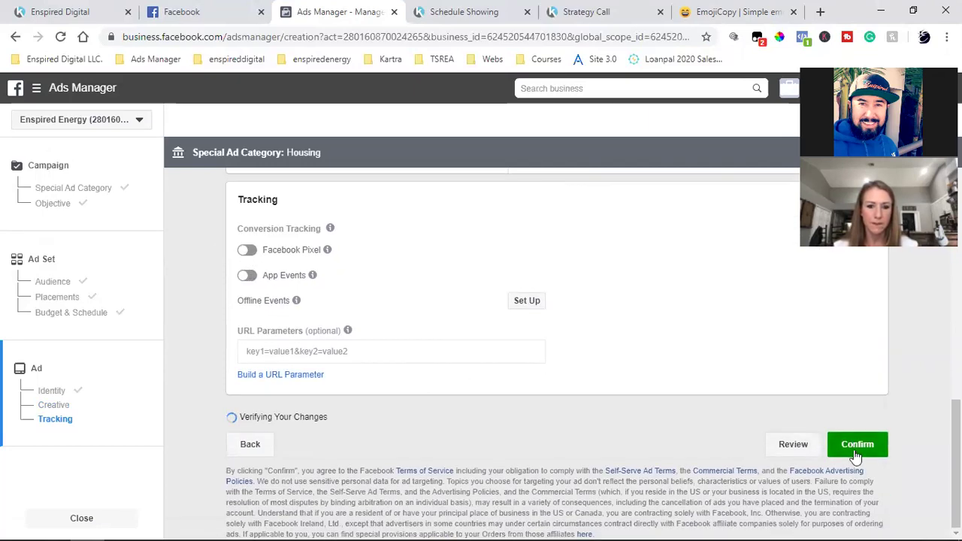
{"action": "scroll", "coordinate": [370, 404], "scroll_direction": "up", "scroll_amount": 1}
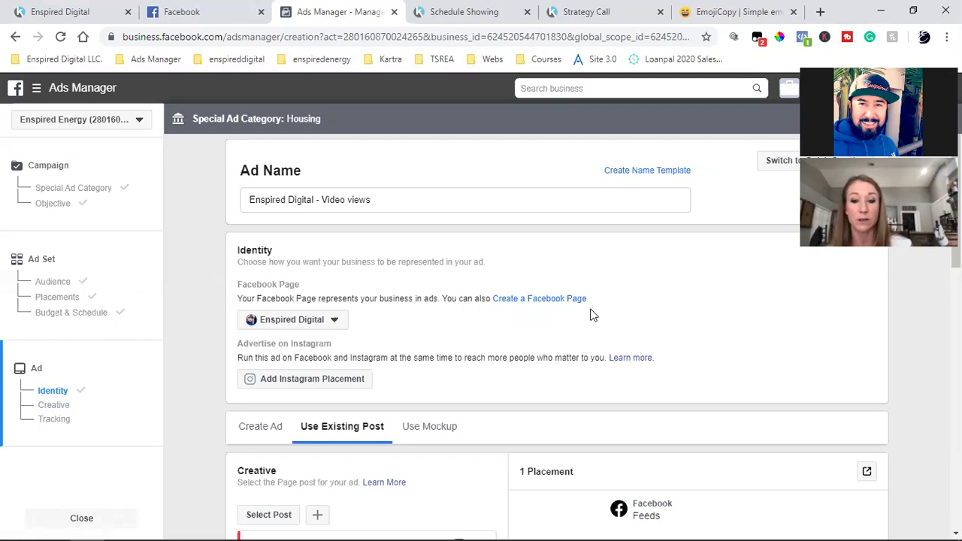
Scroll through the Creative section, which is still missing its Page post
{"action": "scroll", "coordinate": [591, 315], "scroll_direction": "down", "scroll_amount": 3}
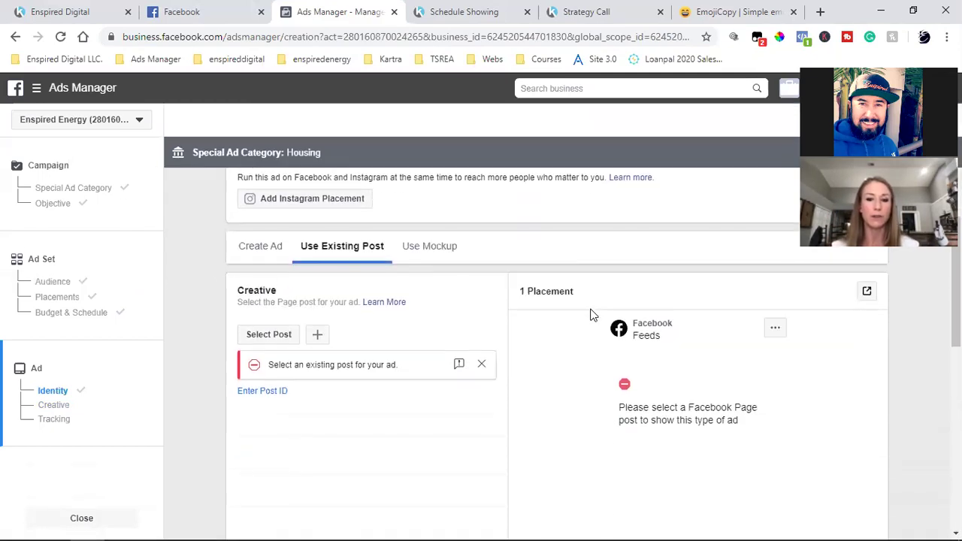
{"action": "scroll", "coordinate": [591, 315], "scroll_direction": "down", "scroll_amount": 1}
{"action": "scroll", "coordinate": [591, 315], "scroll_direction": "down", "scroll_amount": 1}
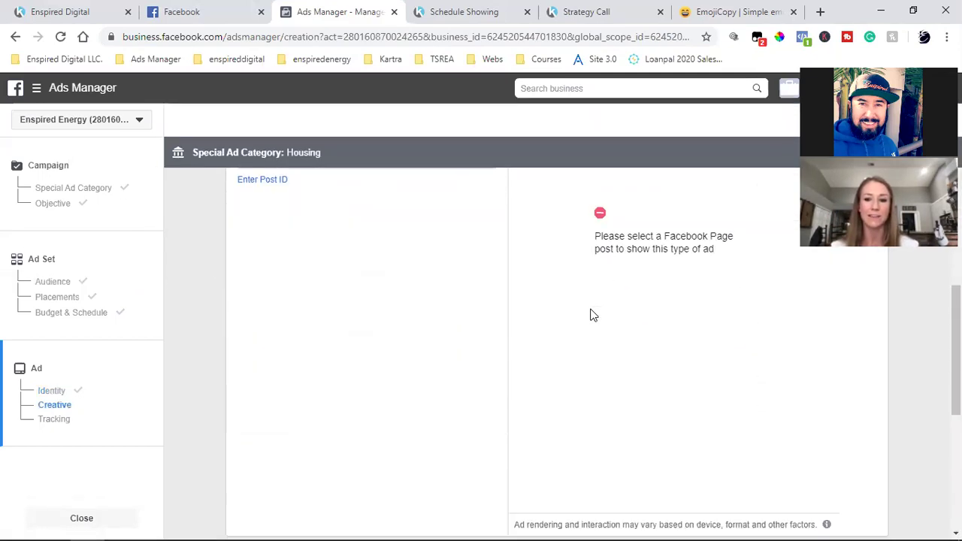
{"action": "scroll", "coordinate": [590, 315], "scroll_direction": "down", "scroll_amount": 1}
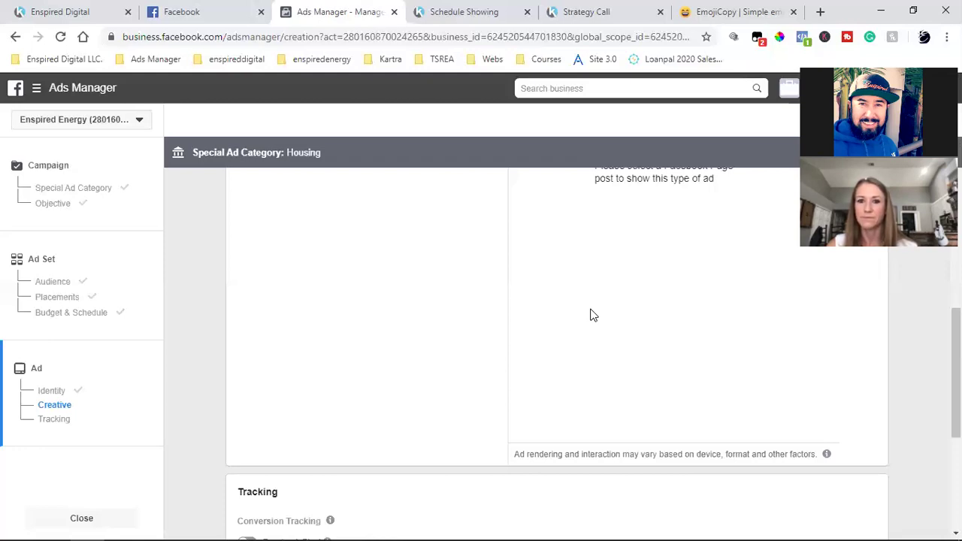
Check the EmojiCopy tab's bookmark folders, then go to the Facebook news feed
{"action": "left_click", "coordinate": [725, 9]}
{"action": "left_click", "coordinate": [147, 57]}
{"action": "mouse_move", "coordinate": [92, 59]}
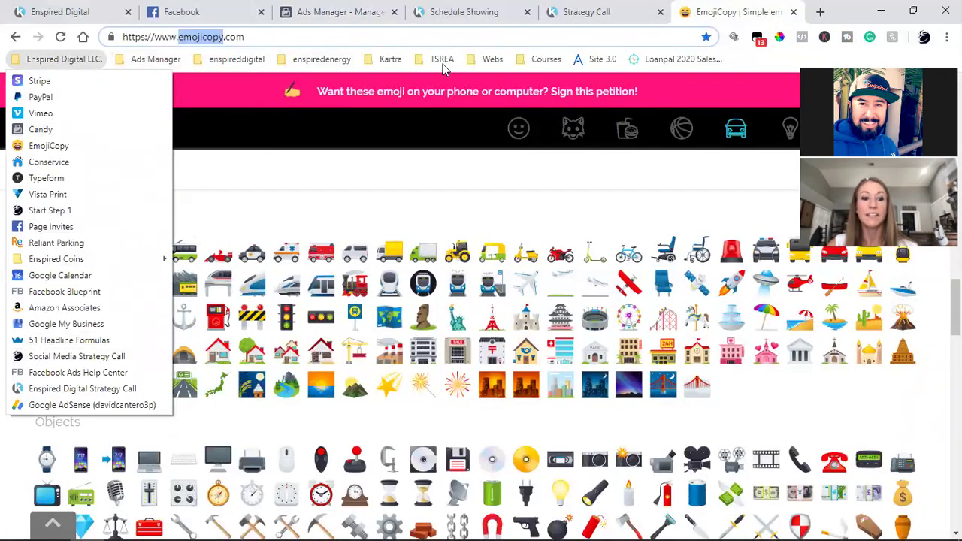
{"action": "mouse_move", "coordinate": [488, 60]}
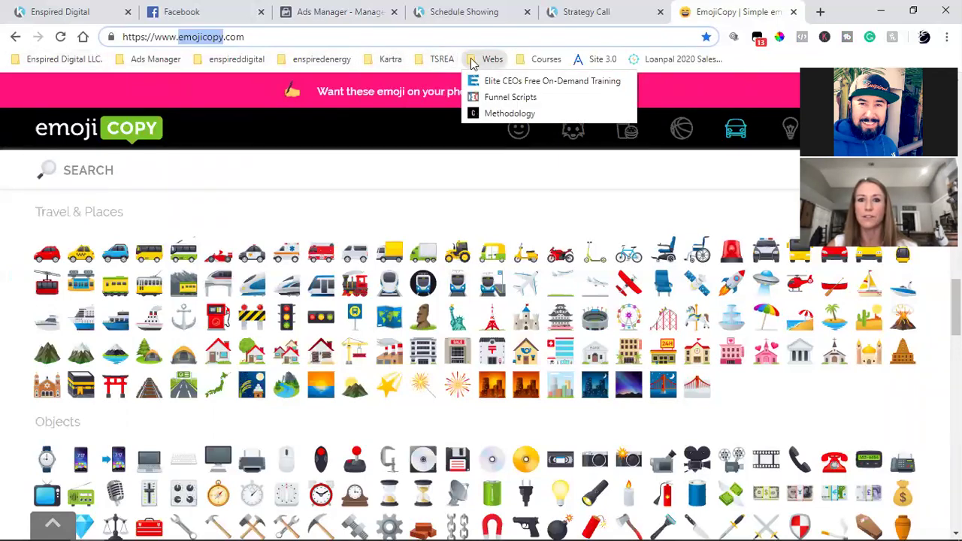
{"action": "left_click", "coordinate": [192, 6]}
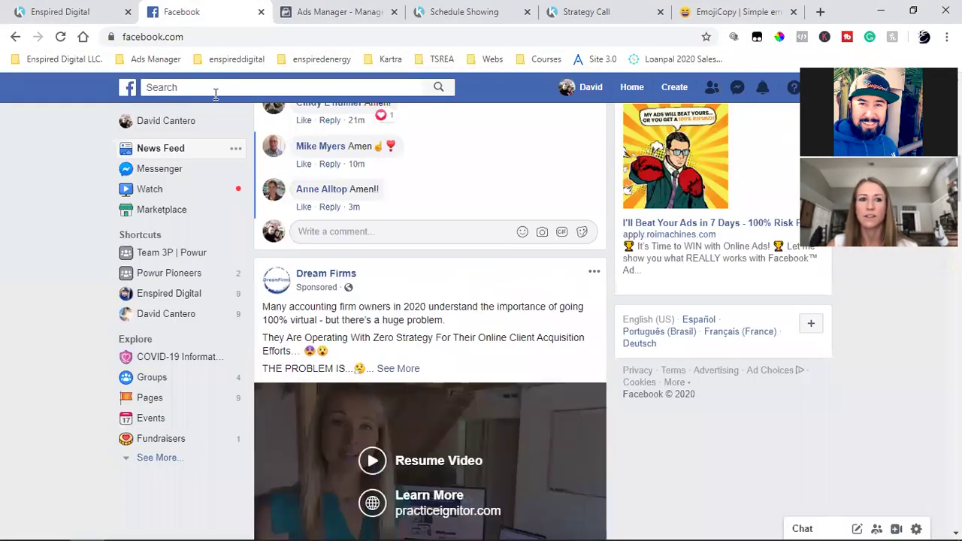
Search Facebook for 'kartra' and dismiss the suggestions
{"action": "left_click", "coordinate": [216, 90]}
{"action": "type", "text": "kartra"}
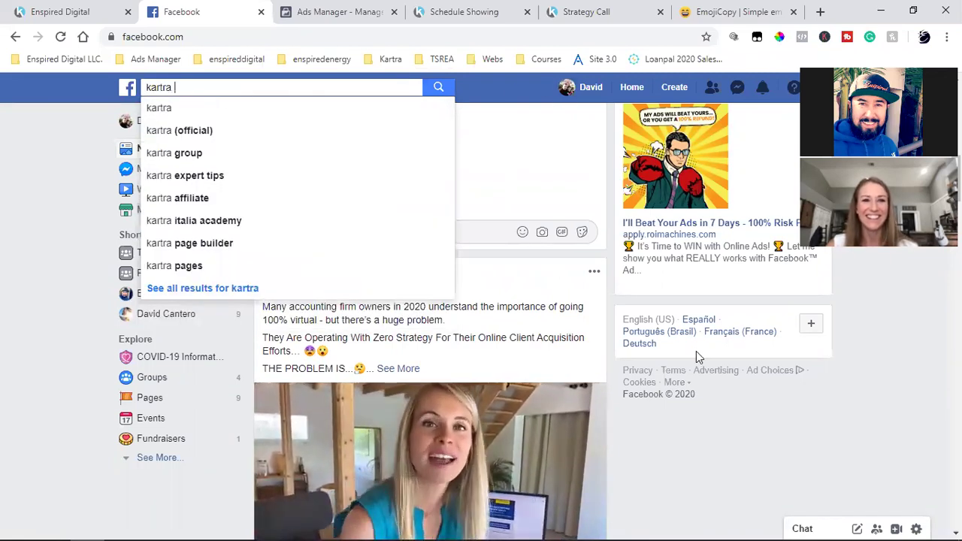
{"action": "left_click", "coordinate": [840, 350]}
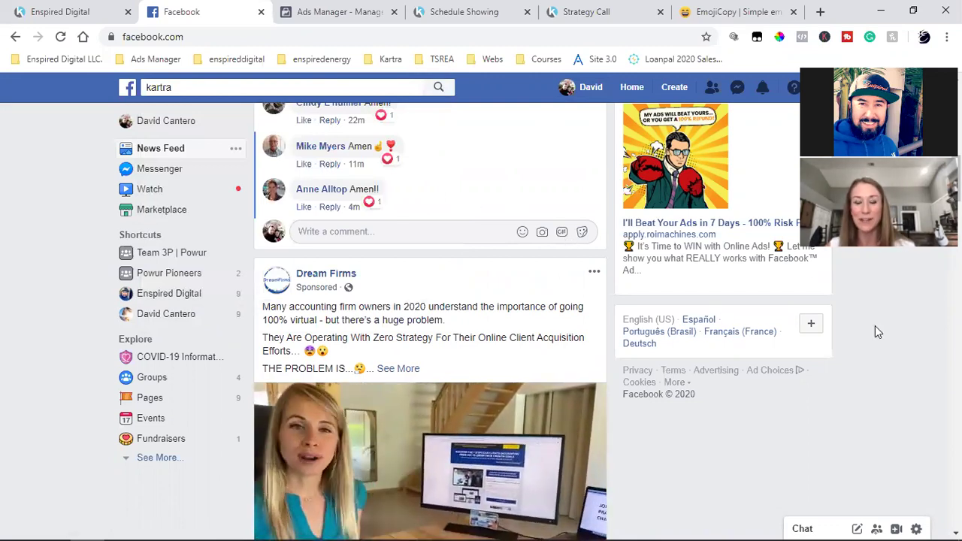
Close the EmojiCopy and Strategy Call tabs
{"action": "left_click", "coordinate": [703, 7]}
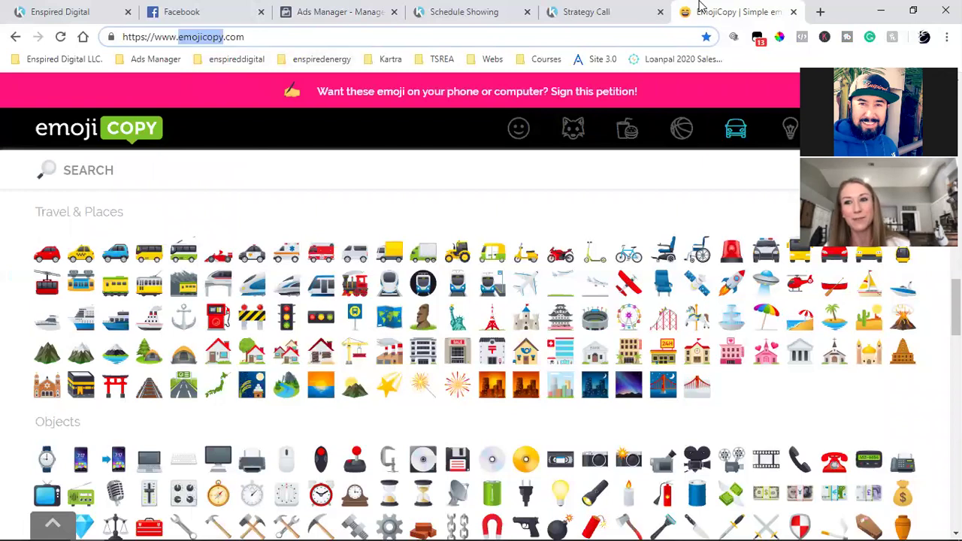
{"action": "left_click", "coordinate": [792, 12]}
{"action": "left_click", "coordinate": [792, 12]}
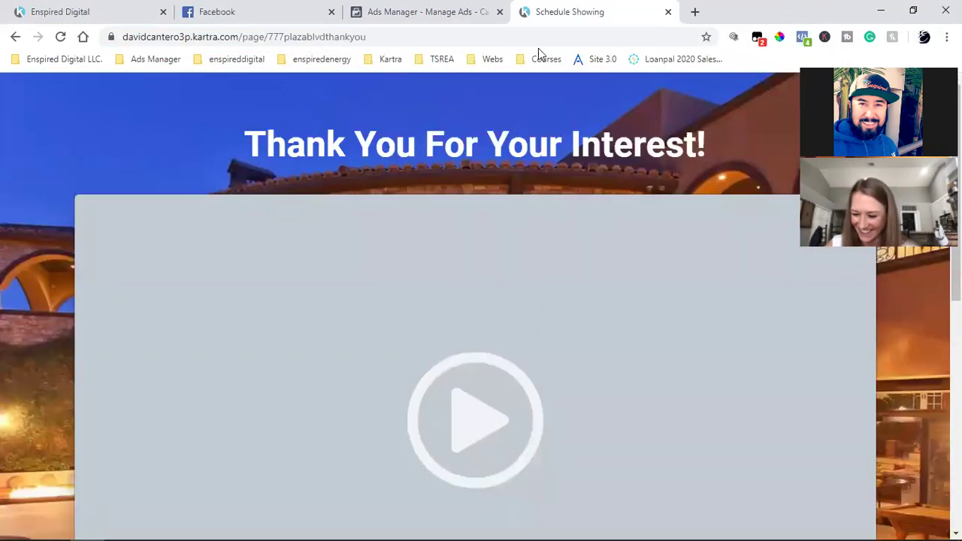